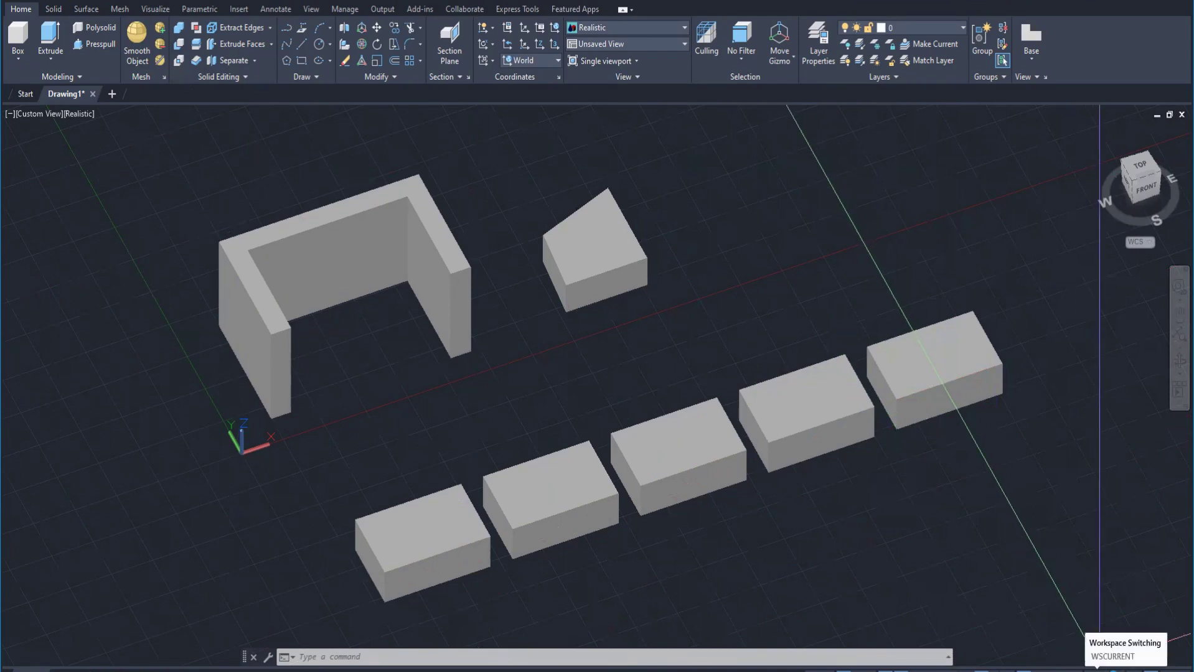
# Check which workspace is active in the list of available workspaces
pyautogui.click(1107, 669)
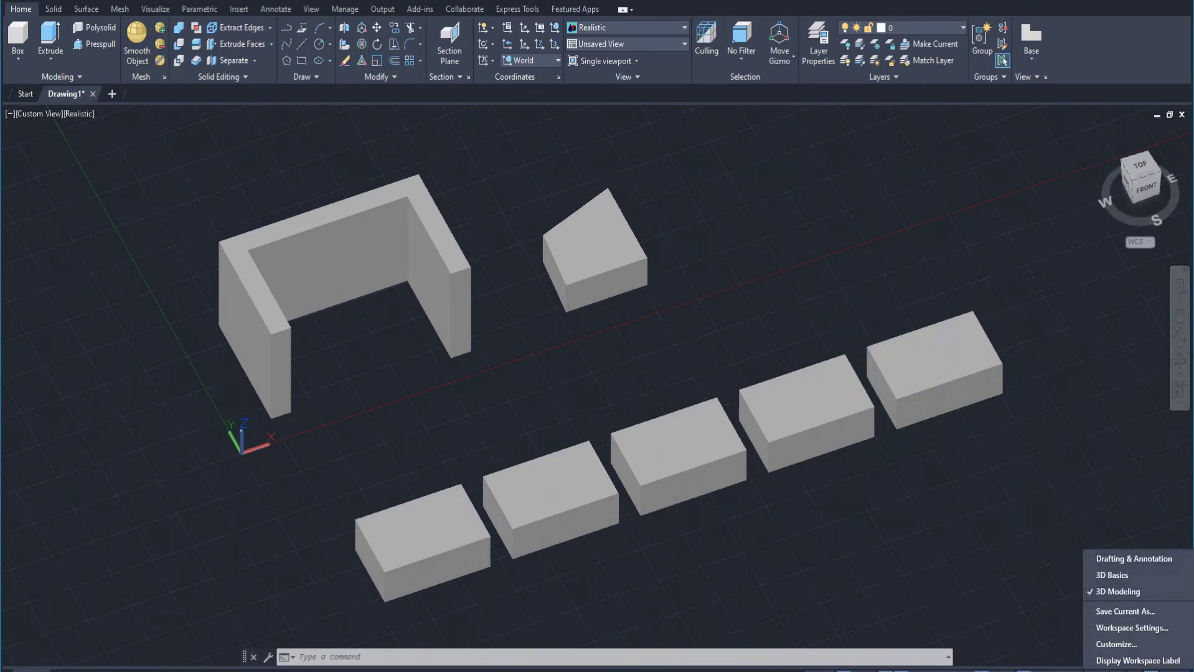
pyautogui.click(204, 102)
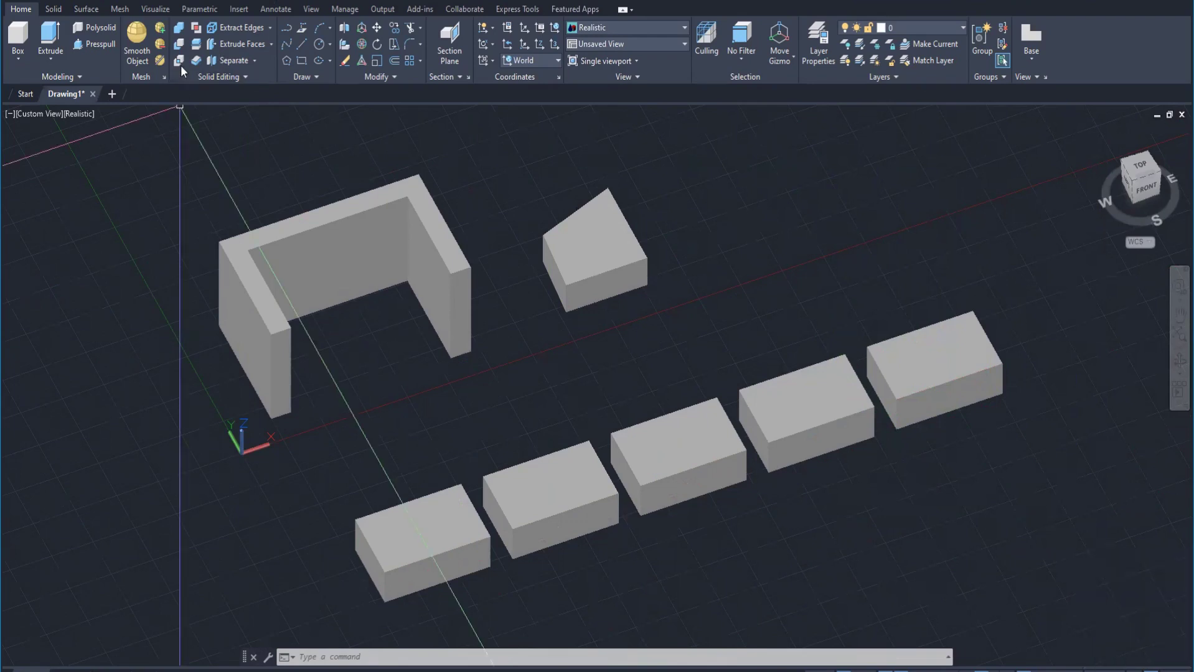
# Convert the U-shaped solid to a smooth mesh, accepting mesh creation for the non-primitive solid
pyautogui.click(138, 39)
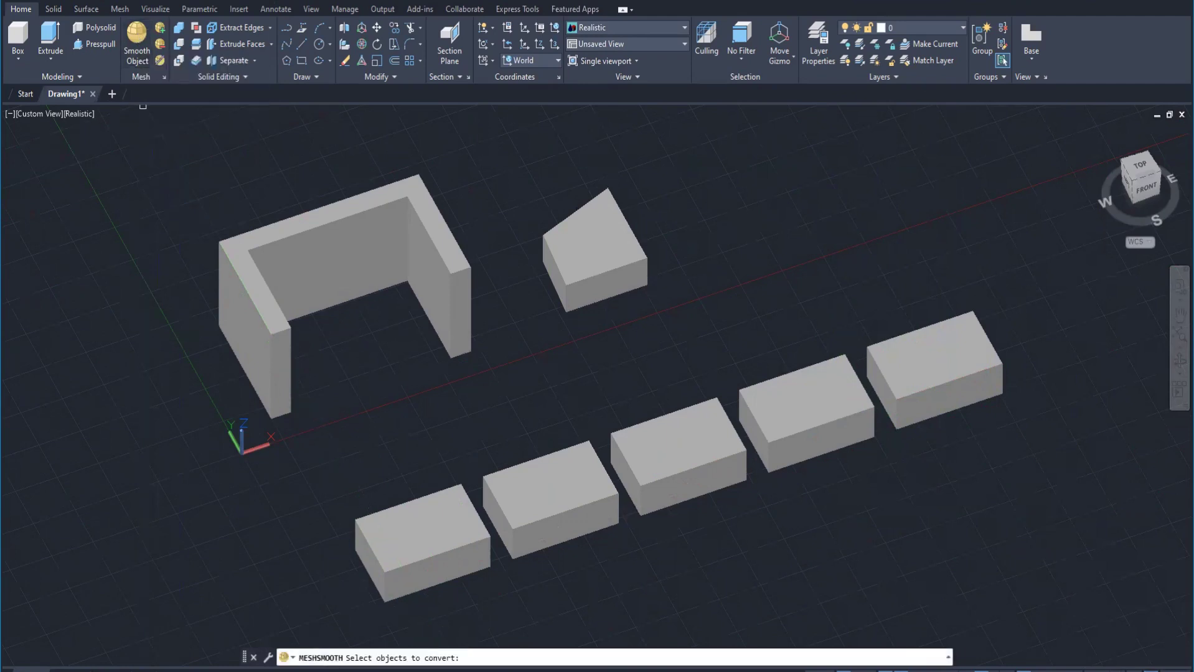
pyautogui.click(271, 245)
pyautogui.press('Return')
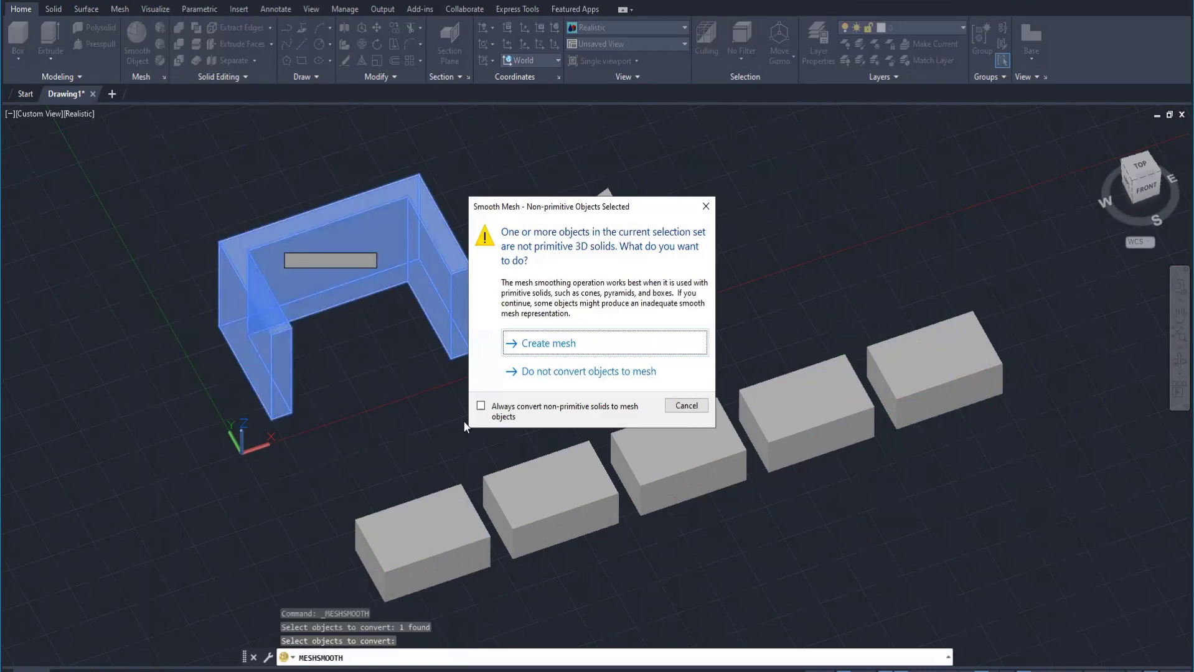
pyautogui.click(481, 406)
pyautogui.click(561, 346)
pyautogui.scroll(3, 286, 324)
pyautogui.scroll(2, 291, 340)
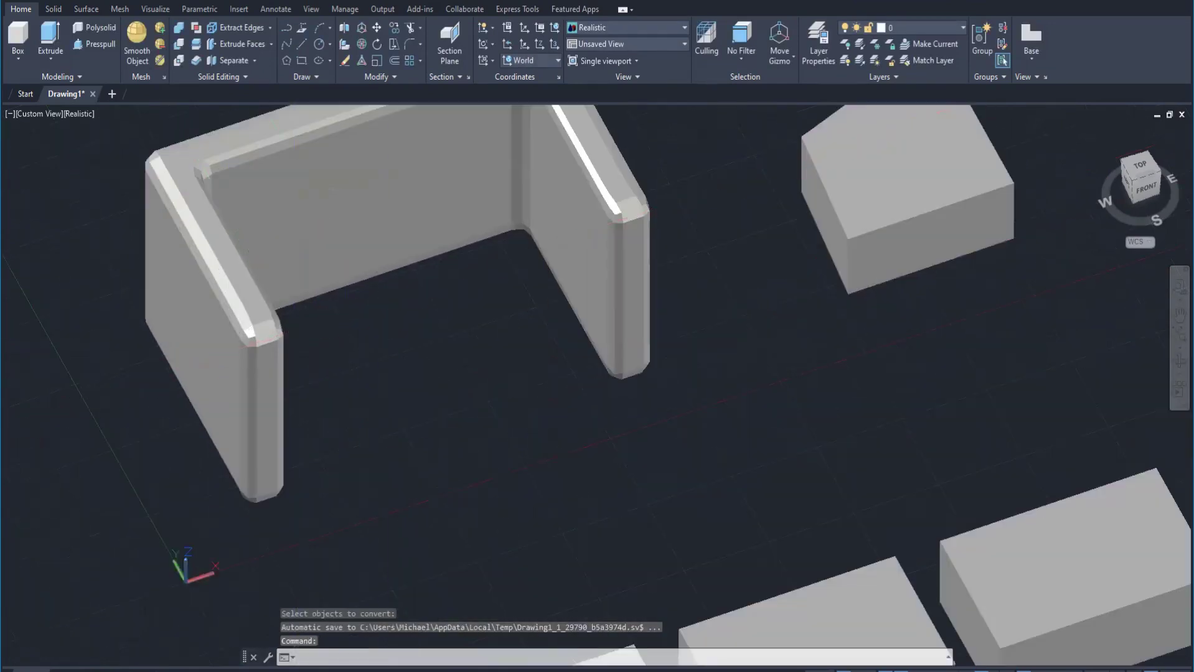
pyautogui.moveTo(398, 333); pyautogui.dragTo(442, 434, button='middle')
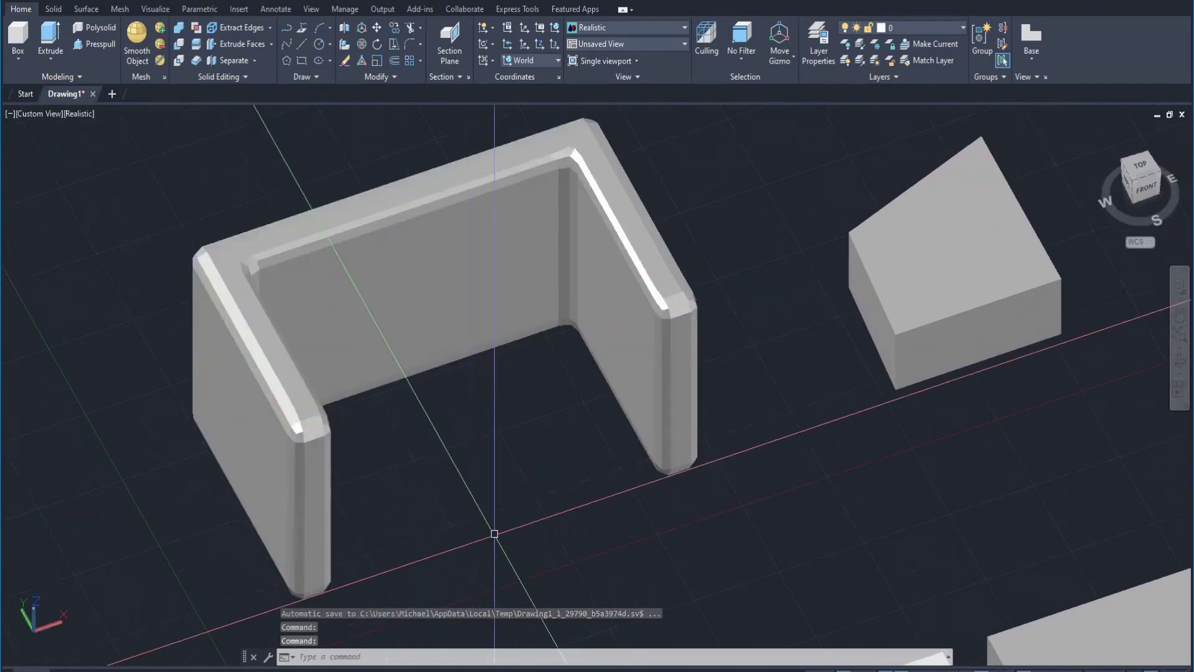
pyautogui.keyDown('shift'); pyautogui.moveTo(515, 539); pyautogui.dragTo(489, 496, button='middle'); pyautogui.keyUp('shift')
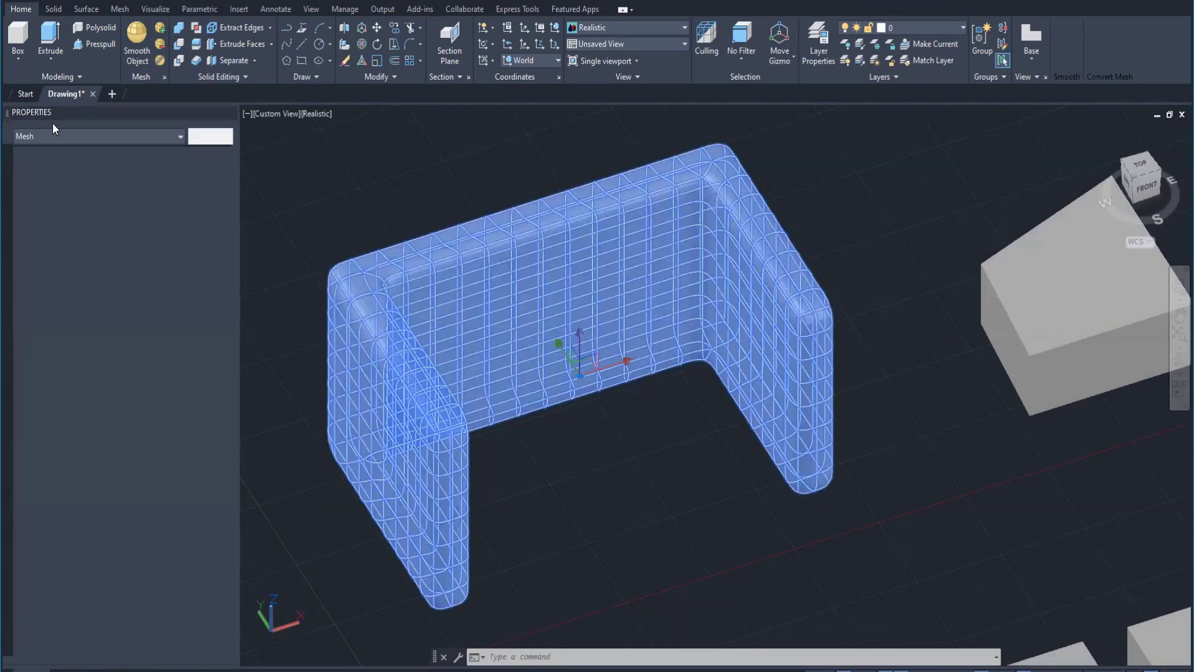
# Close the Properties palette and increase the smoothness level of the U-shaped mesh
pyautogui.press('Escape')
pyautogui.press('Escape')
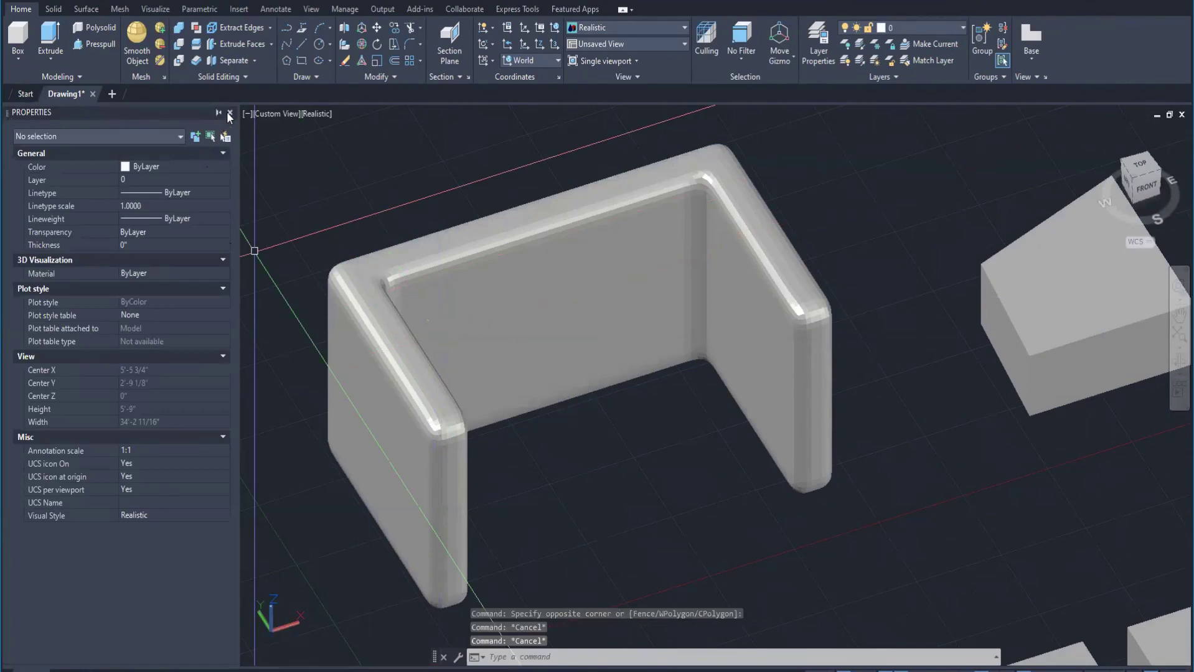
pyautogui.hotkey('ctrl', '1')
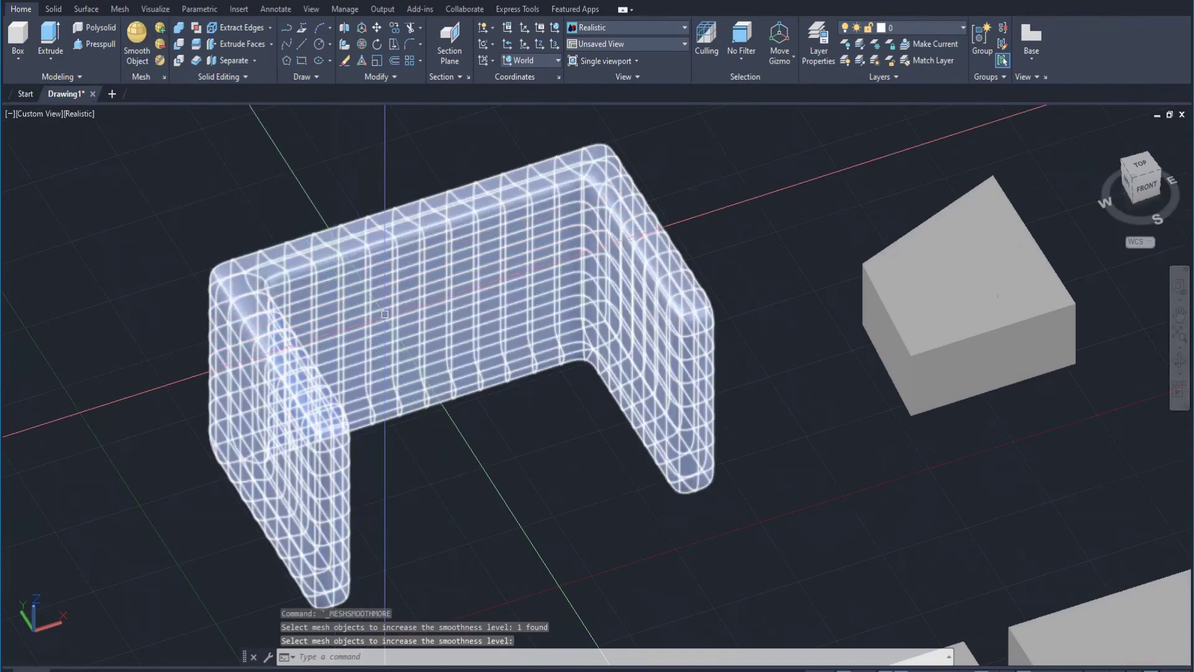
pyautogui.press('Return')
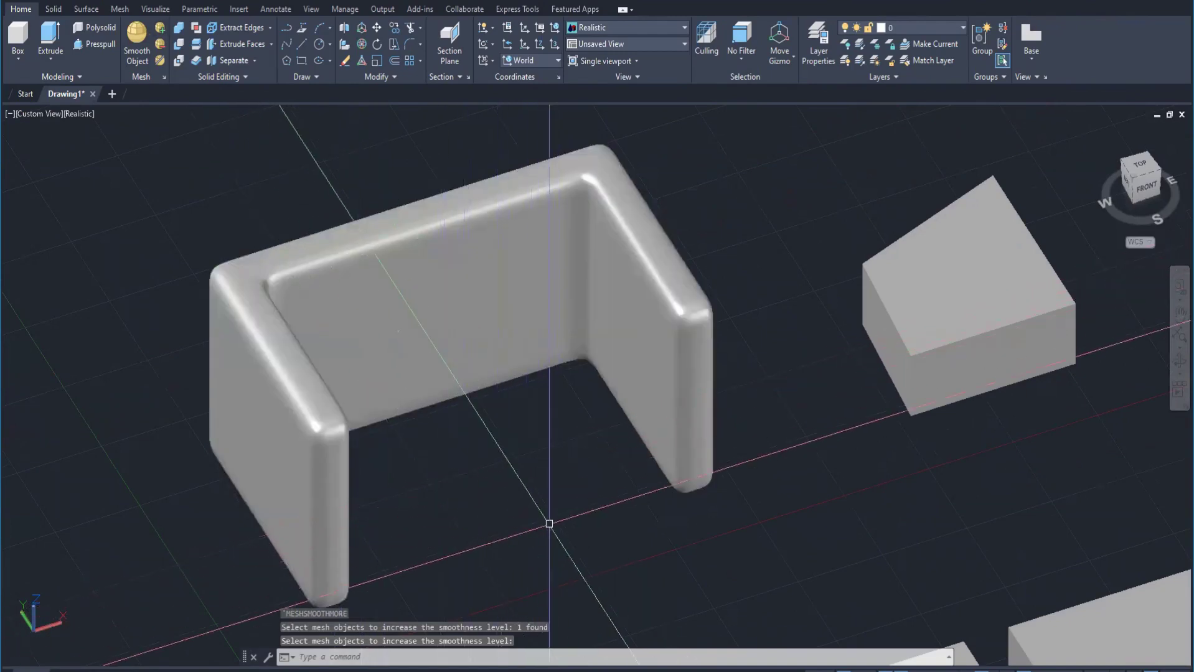
pyautogui.keyDown('shift'); pyautogui.moveTo(470, 507); pyautogui.dragTo(366, 539, button='middle'); pyautogui.keyUp('shift')
# Convert the block with the slanted side to a smooth mesh with Smooth Object
pyautogui.click(718, 343)
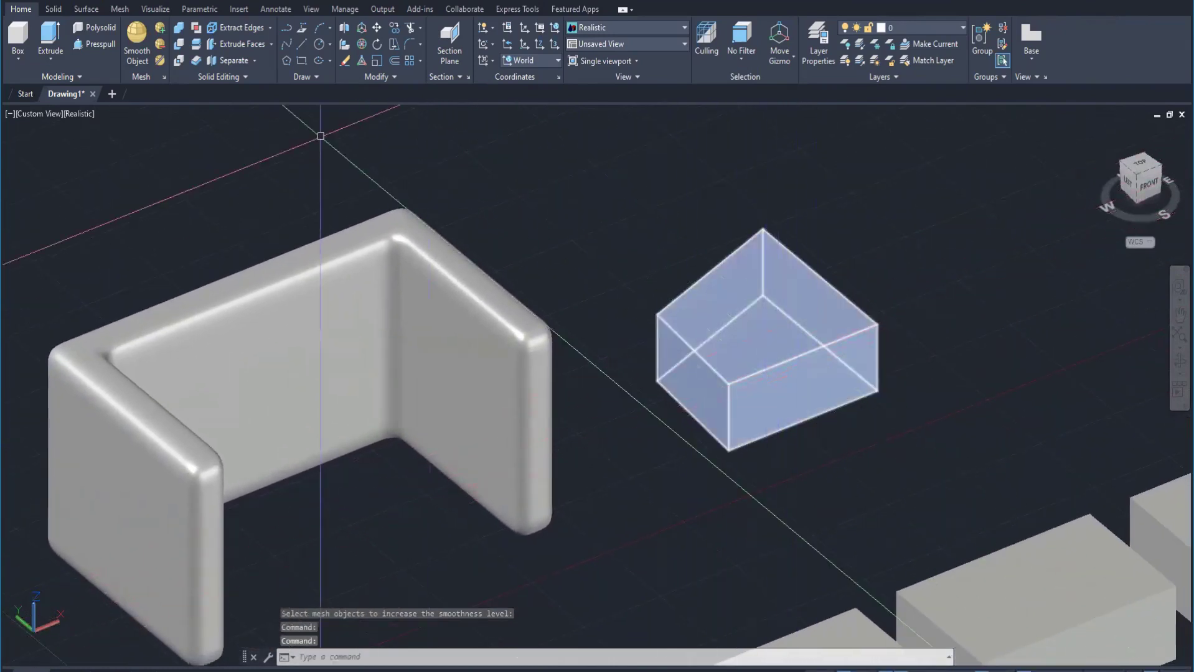
pyautogui.press('Escape')
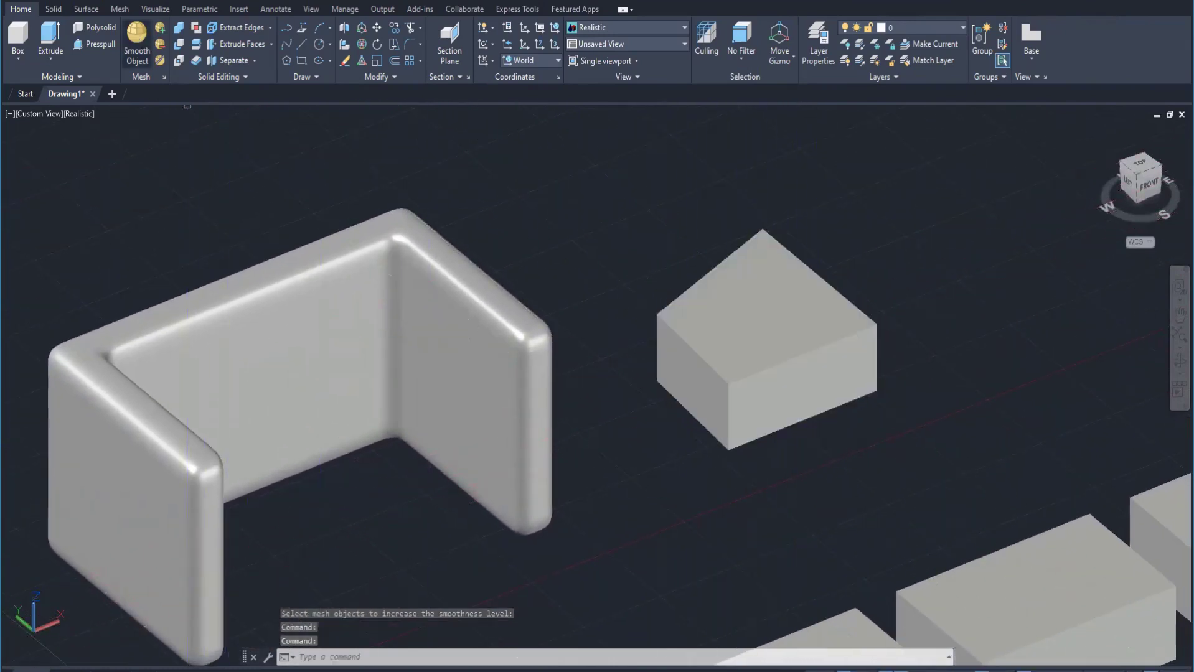
pyautogui.click(776, 373)
pyautogui.click(619, 337)
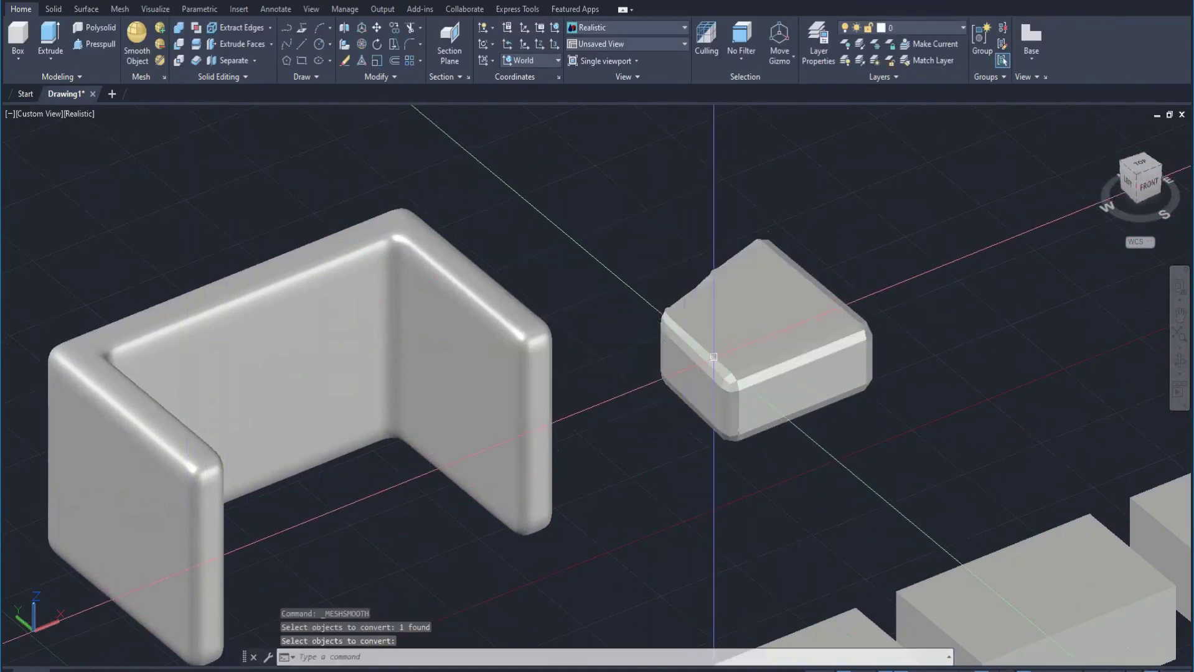
# Try to apply Smooth Object again to the slanted block's mesh and cancel the command
pyautogui.press('Return')
pyautogui.click(725, 377)
pyautogui.press('Return')
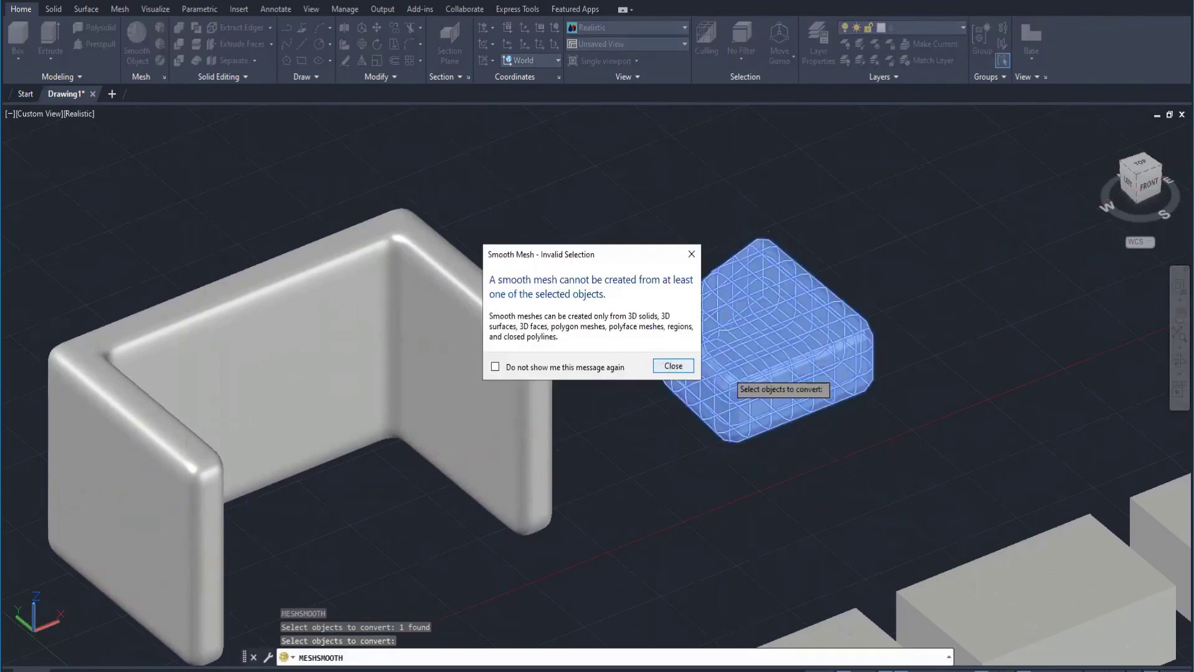
pyautogui.press('Return')
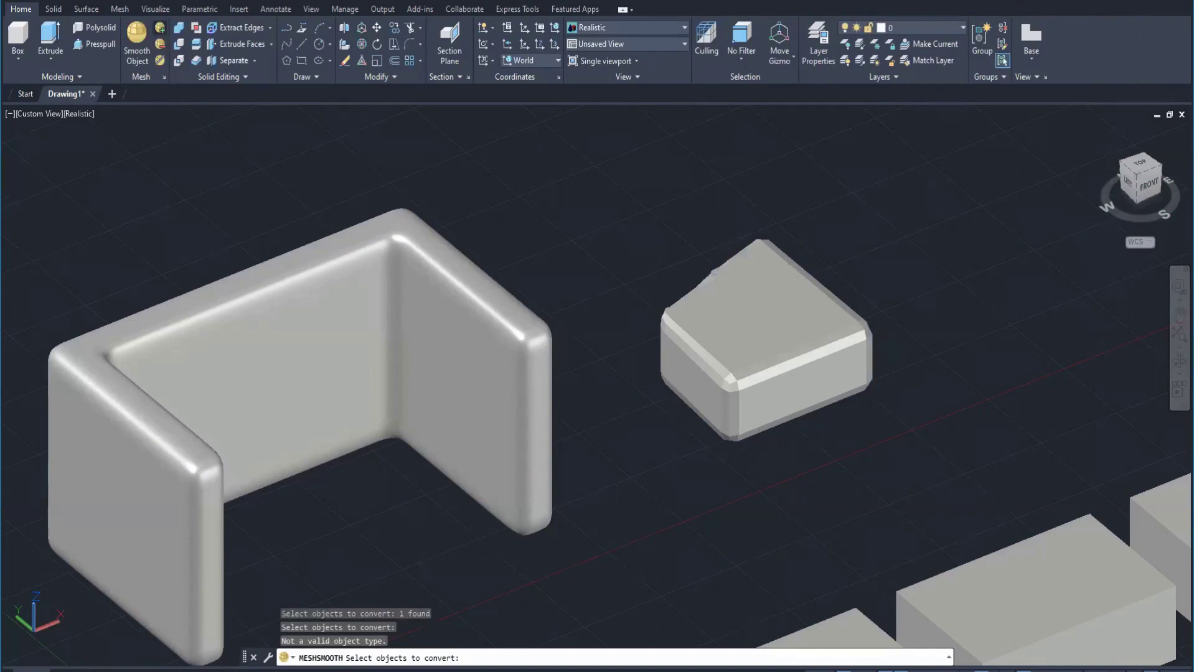
pyautogui.click(740, 387)
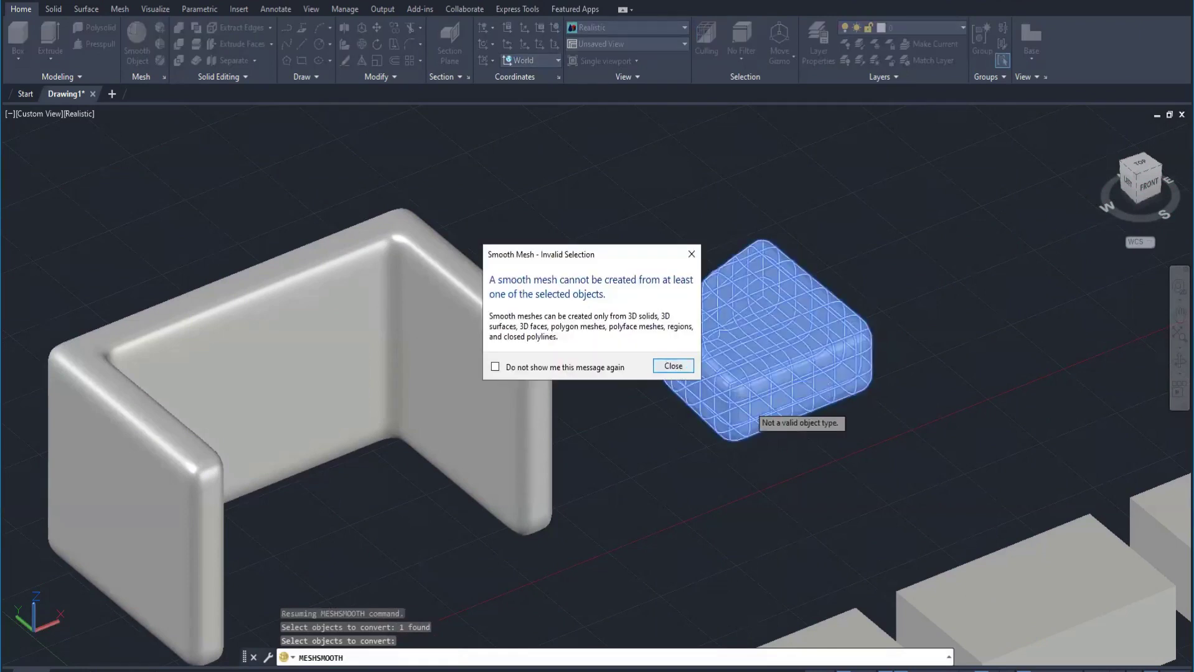
pyautogui.click(673, 366)
pyautogui.press('Escape')
pyautogui.press('Escape')
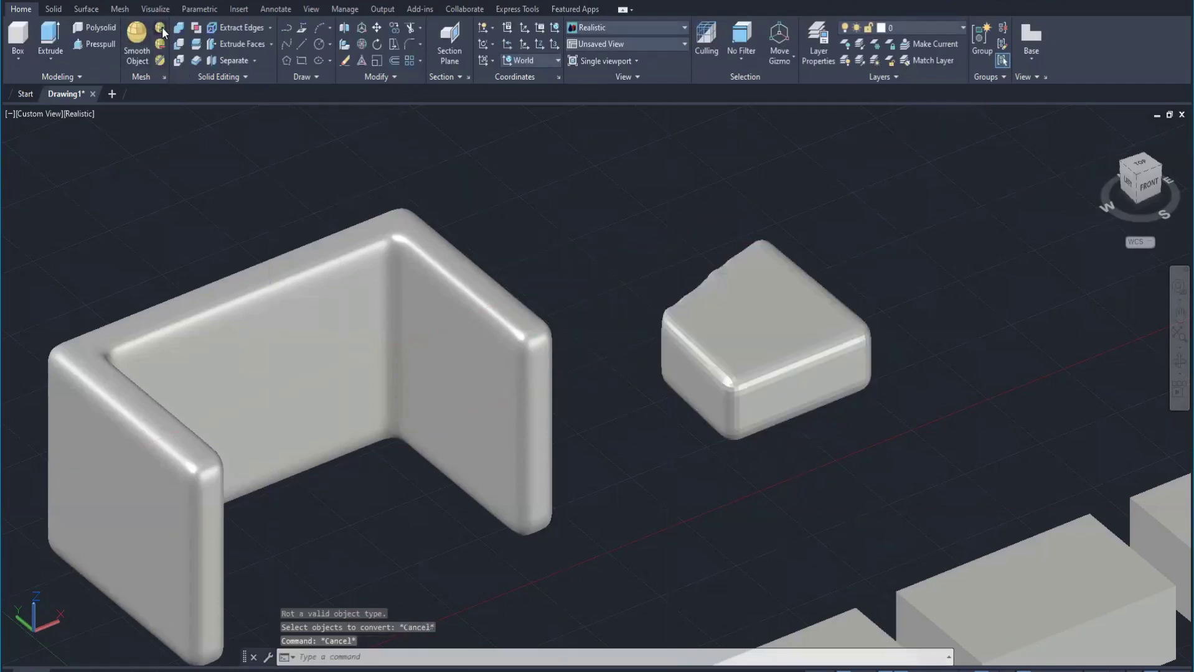
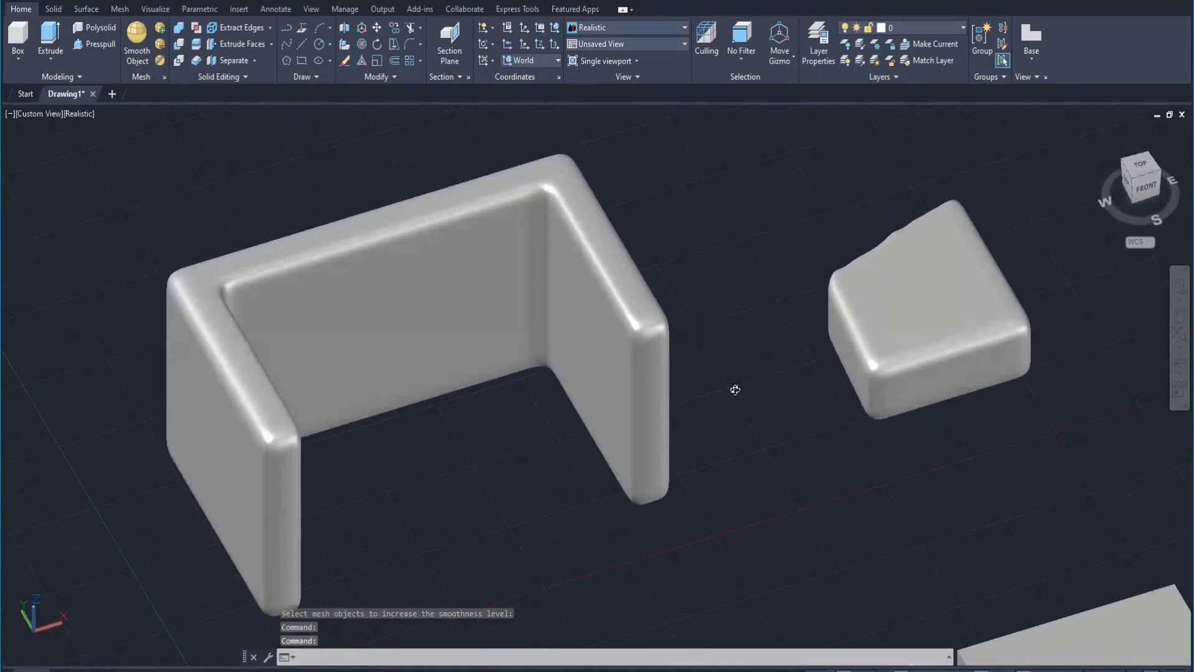
# Undo the smoothing and mesh conversion of both the U-shaped object and the slanted block
pyautogui.scroll(3, 622, 439)
pyautogui.keyDown('shift'); pyautogui.moveTo(622, 439); pyautogui.dragTo(643, 382, button='middle'); pyautogui.keyUp('shift')
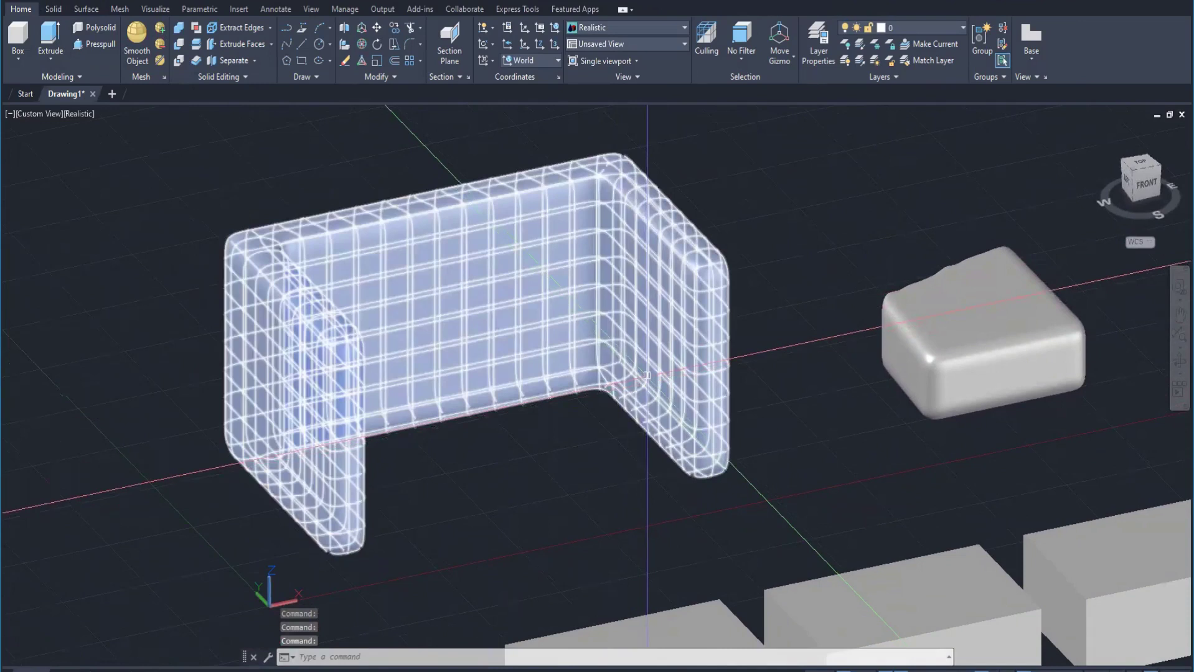
pyautogui.hotkey('ctrl', 'z')
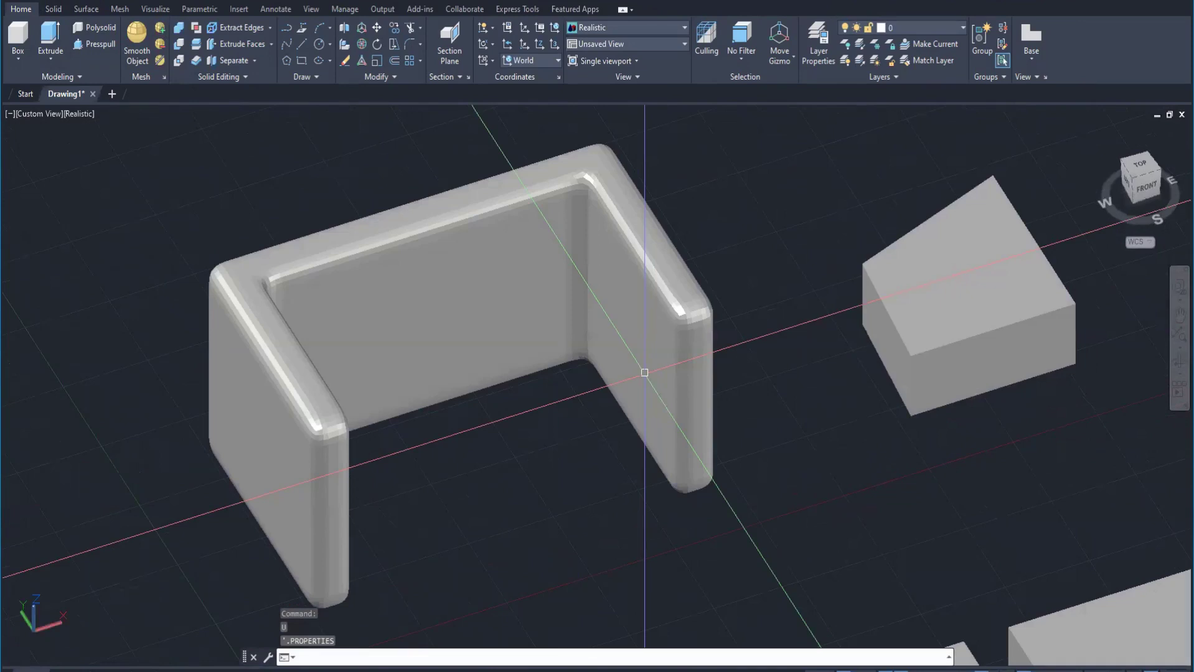
pyautogui.hotkey('ctrl', 'z')
pyautogui.moveTo(360, 266); pyautogui.dragTo(485, 320, button='middle')
pyautogui.scroll(2, 428, 338)
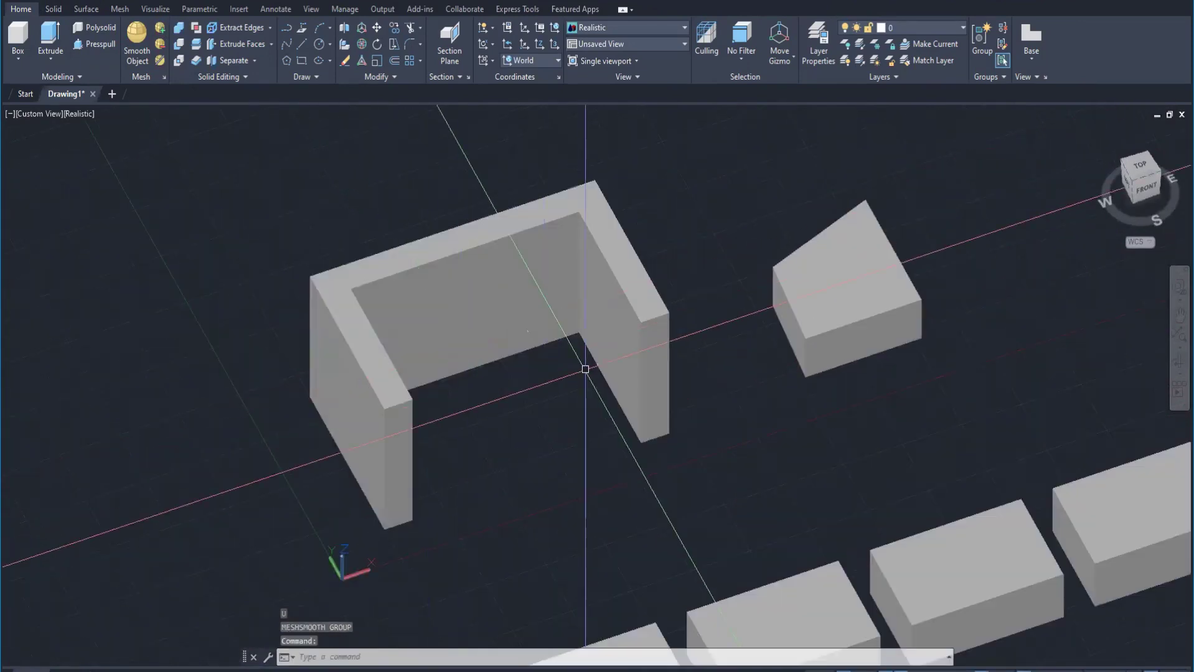
pyautogui.moveTo(586, 369); pyautogui.dragTo(477, 408, button='middle')
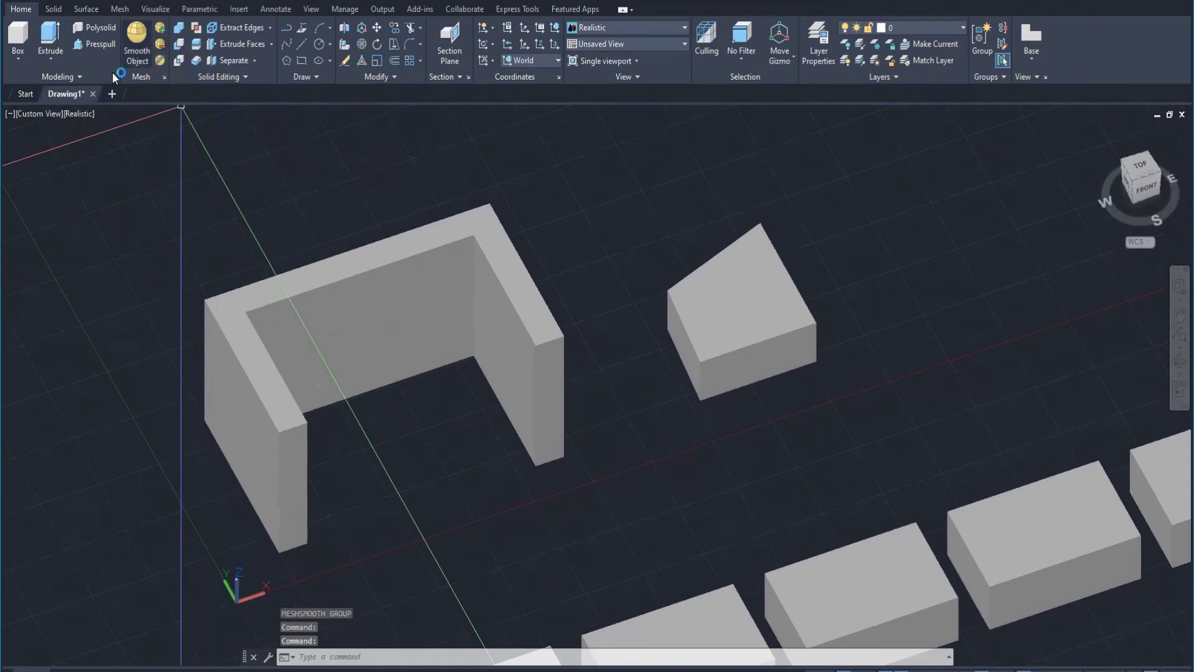
# Set the maximum edge length for new faces to 0 in the Mesh Tessellation Options
pyautogui.click(166, 76)
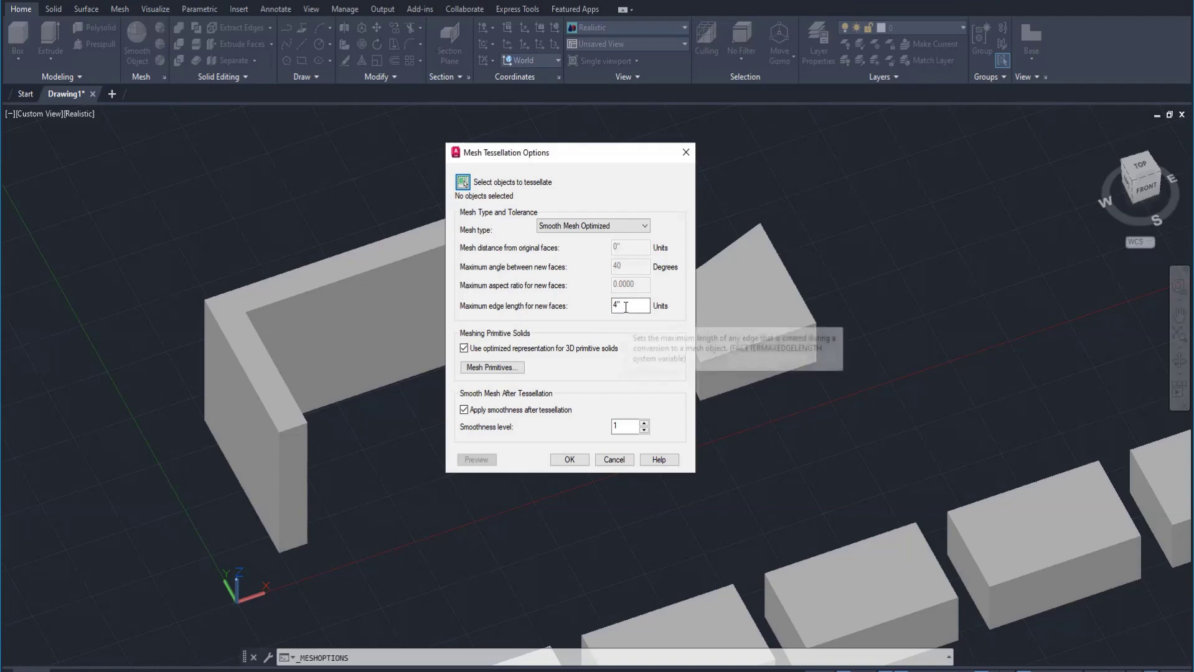
pyautogui.doubleClick(626, 306)
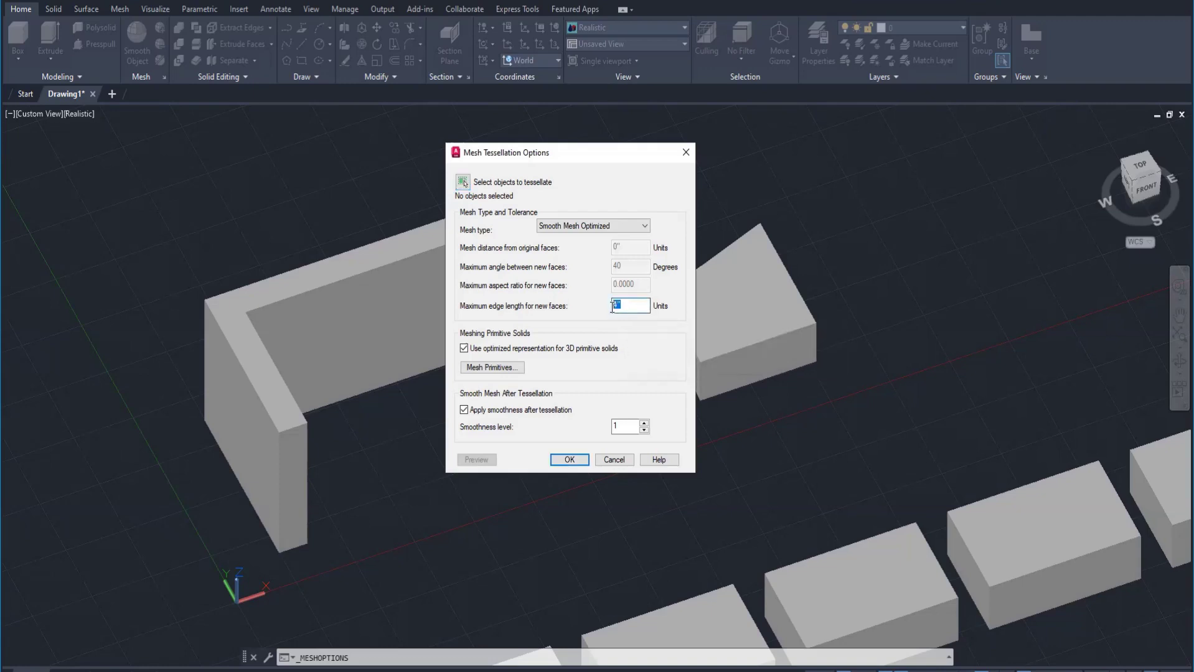
pyautogui.write('0')
pyautogui.click(569, 460)
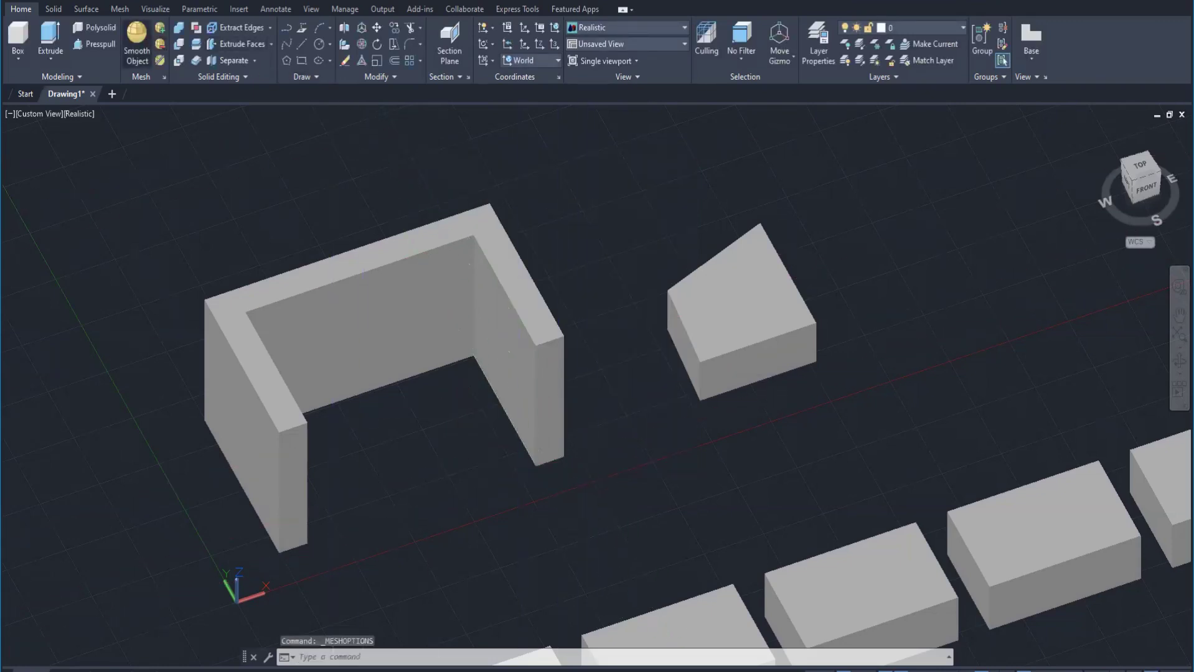
# Convert the U-shaped solid to a smooth mesh with the 0 edge length setting and inspect its shape
pyautogui.click(136, 44)
pyautogui.click(443, 400)
pyautogui.press('Return')
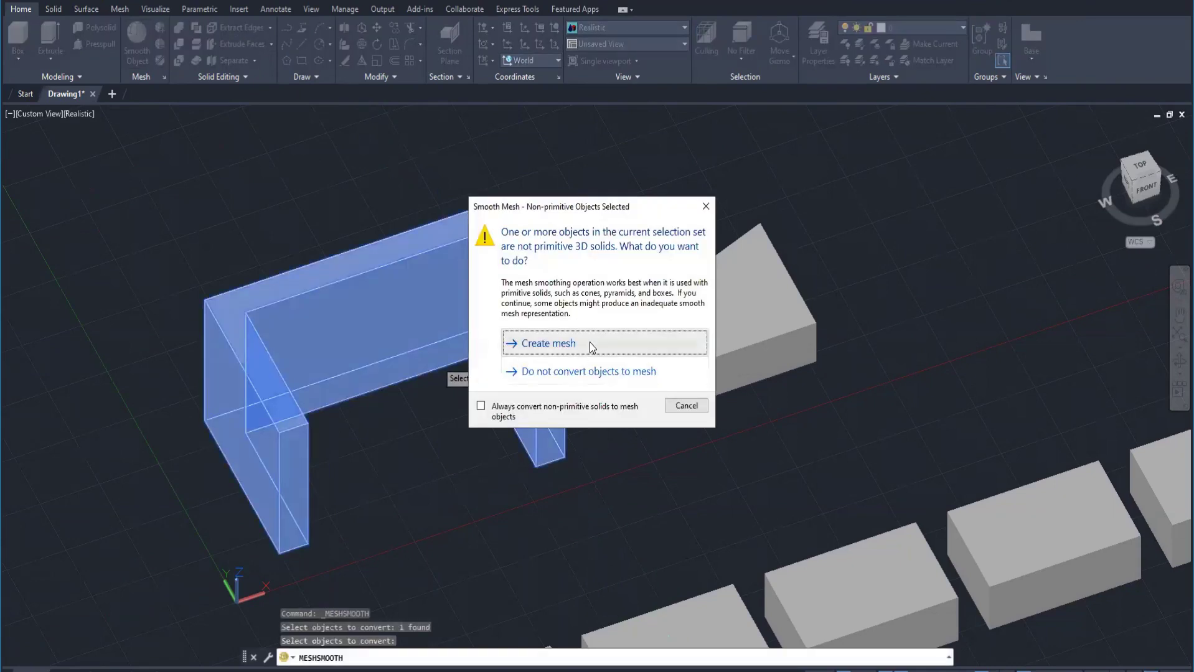
pyautogui.click(590, 344)
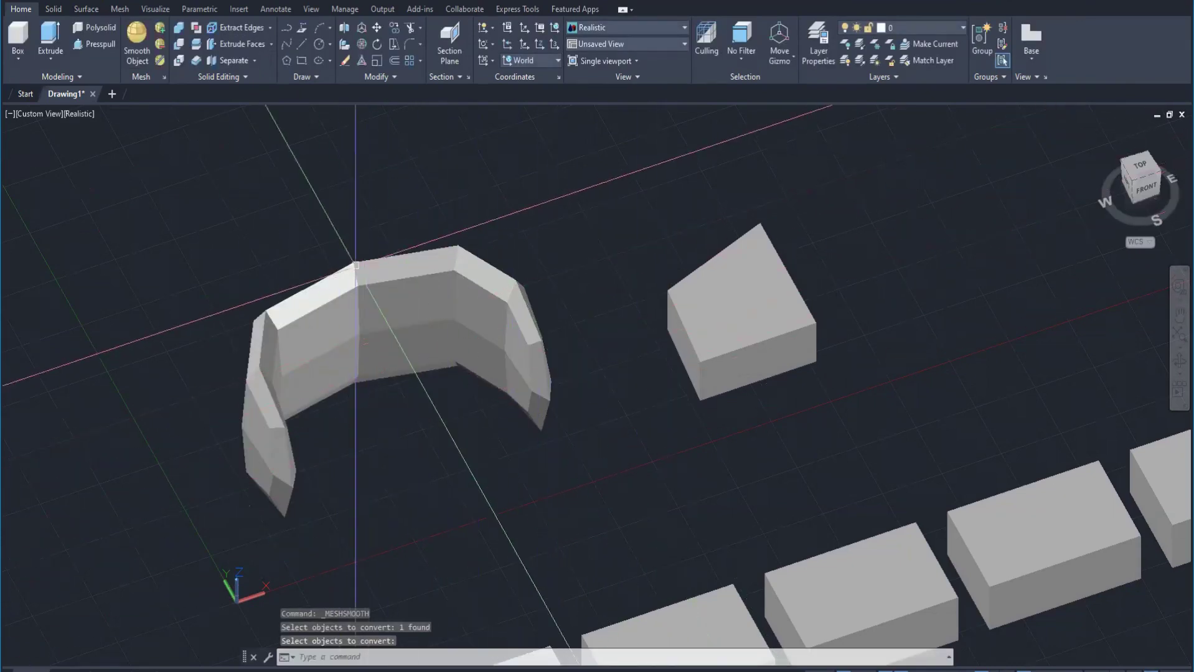
pyautogui.keyDown('shift'); pyautogui.moveTo(435, 498); pyautogui.dragTo(436, 418, button='middle'); pyautogui.keyUp('shift')
pyautogui.keyDown('shift'); pyautogui.moveTo(528, 472); pyautogui.dragTo(505, 481, button='middle'); pyautogui.keyUp('shift')
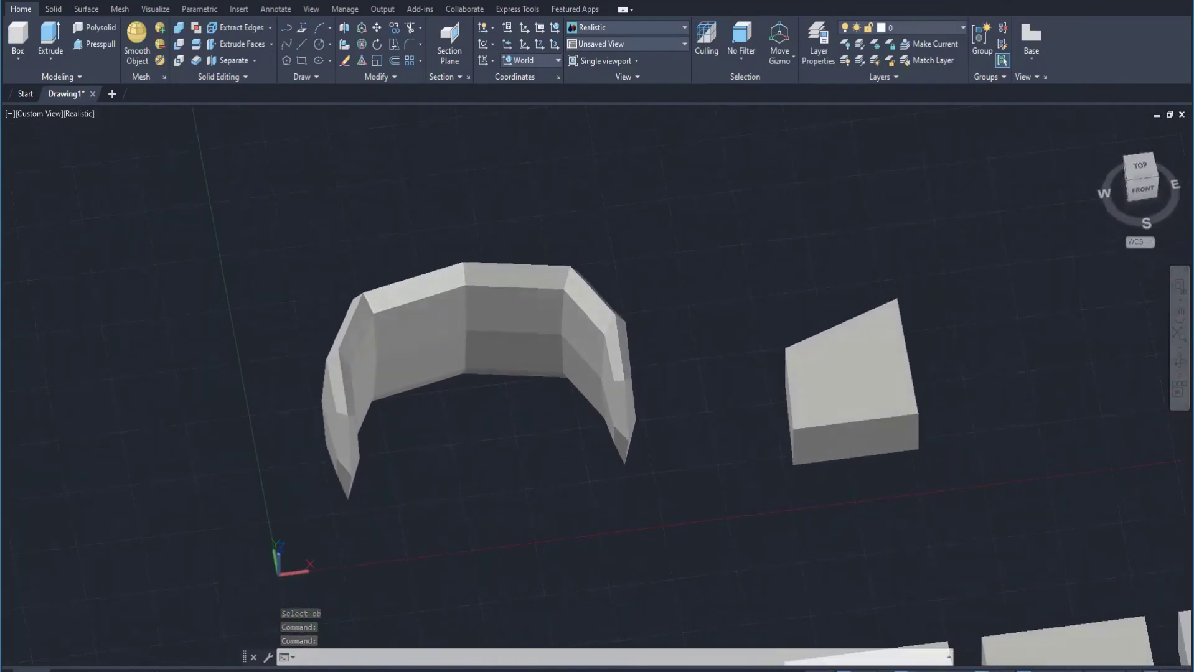
pyautogui.scroll(3, 523, 473)
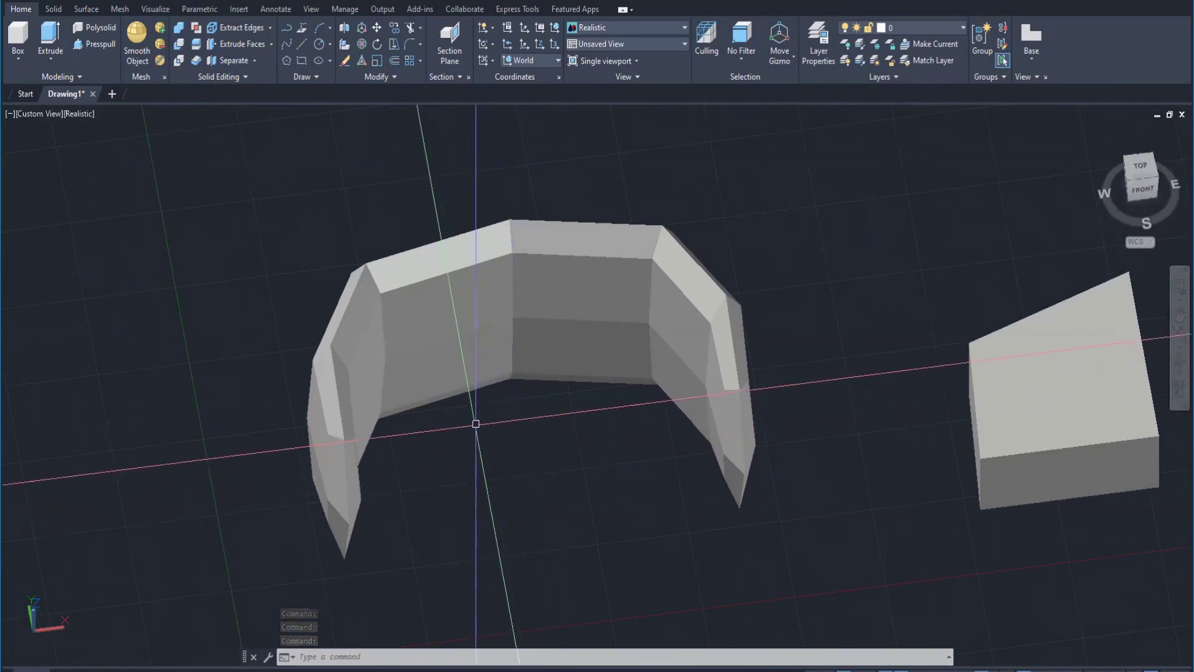
# Increase the smoothness level of the coarse, faceted U-shaped mesh with Smooth More
pyautogui.click(369, 287)
pyautogui.press('Escape')
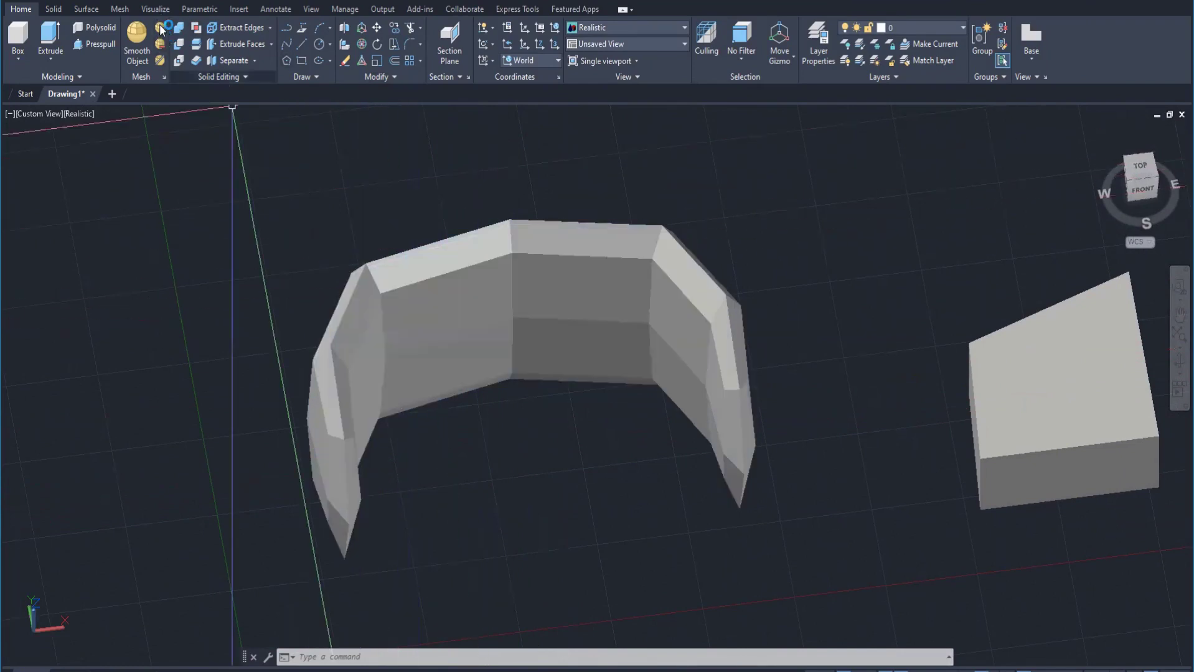
pyautogui.press('Escape')
pyautogui.press('Escape')
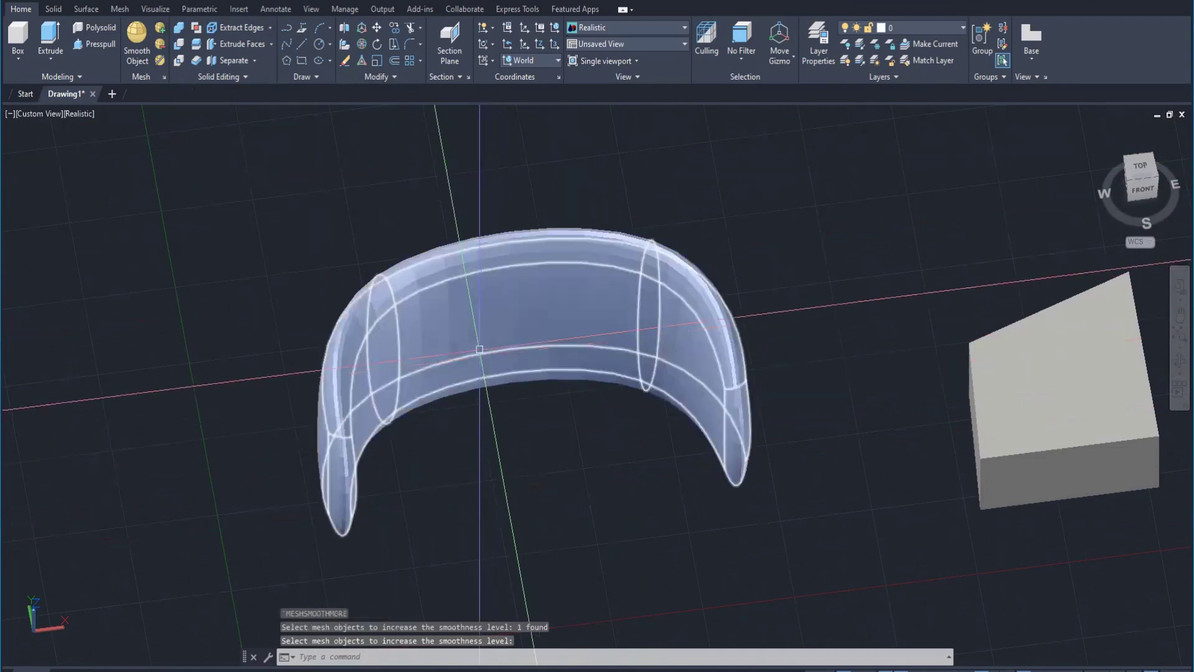
pyautogui.moveTo(543, 482)
pyautogui.keyDown('shift'); pyautogui.mouseDown(button='middle')
pyautogui.moveTo(608, 432)
pyautogui.moveTo(587, 415)
pyautogui.moveTo(504, 493)
pyautogui.moveTo(549, 446)
pyautogui.moveTo(509, 483)
pyautogui.moveTo(521, 500)
pyautogui.moveTo(523, 479)
pyautogui.mouseUp(button='middle'); pyautogui.keyUp('shift')
pyautogui.press('Return')
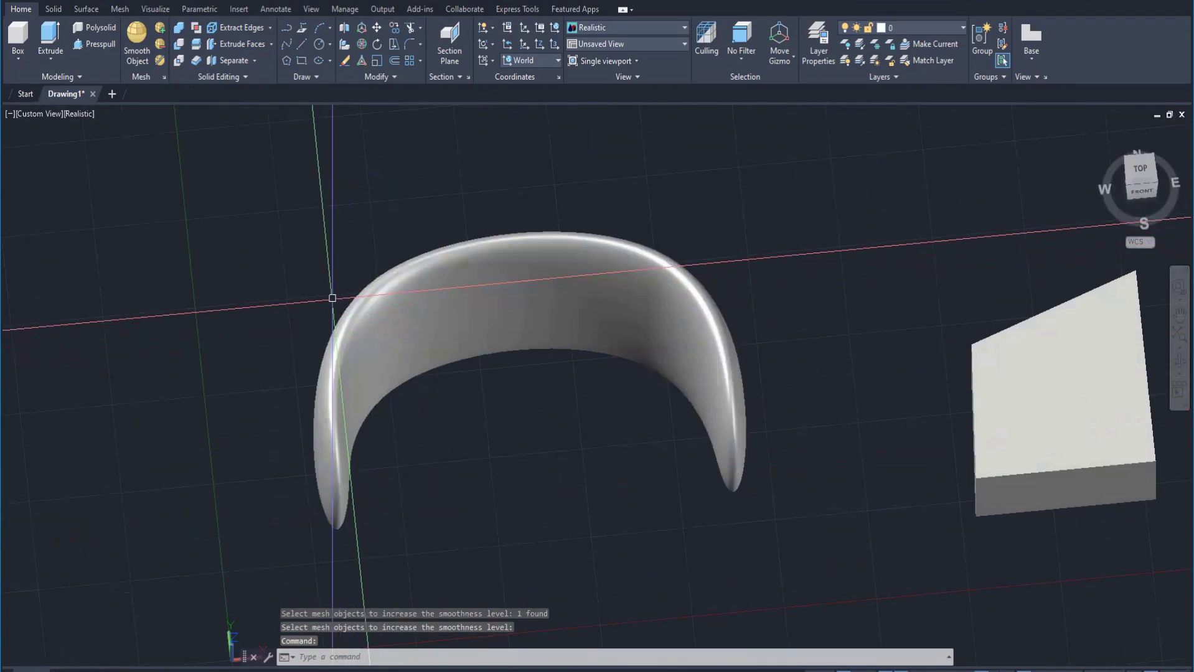
# Undo the smoothing and mesh conversion of the U-shaped object
pyautogui.hotkey('ctrl', 'z')
pyautogui.hotkey('ctrl', 'z')
pyautogui.hotkey('ctrl', 'z')
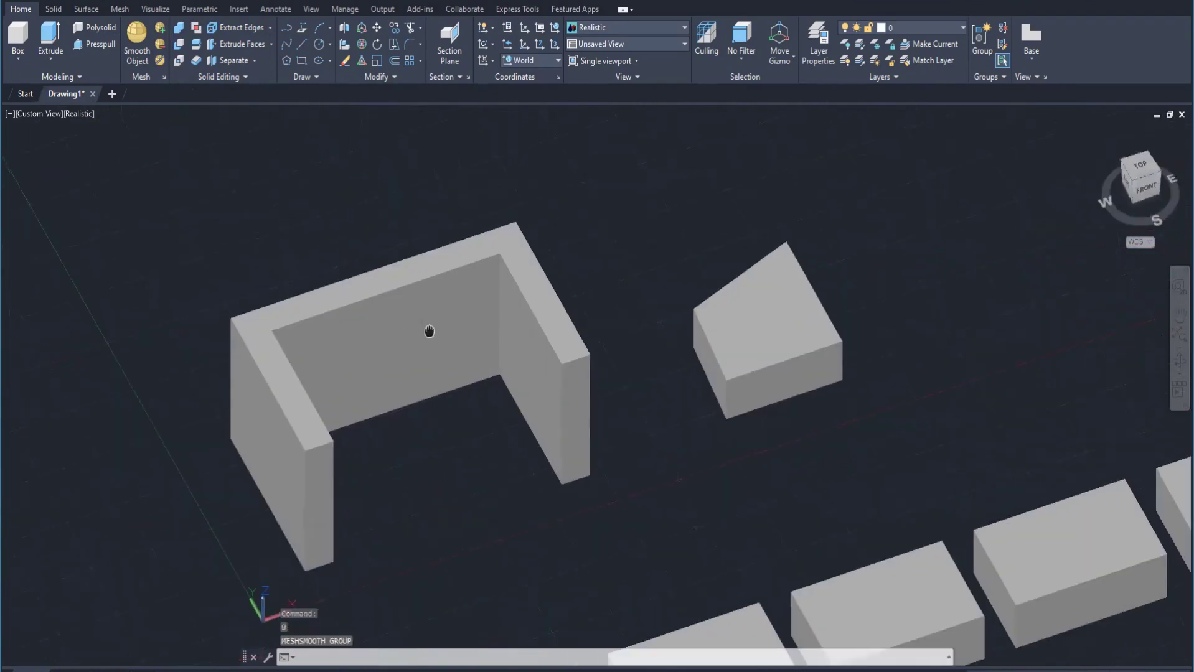
# Set the maximum edge length for new faces to 1" in the Mesh Tessellation Options
pyautogui.click(165, 77)
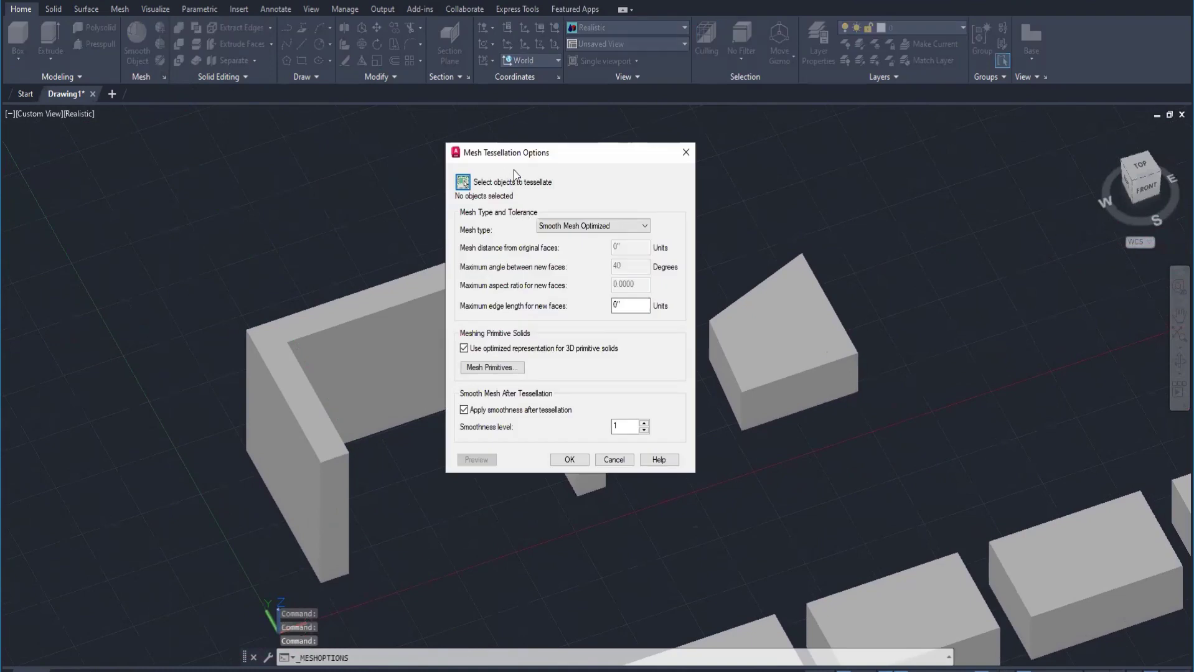
pyautogui.doubleClick(622, 306)
pyautogui.write('1')
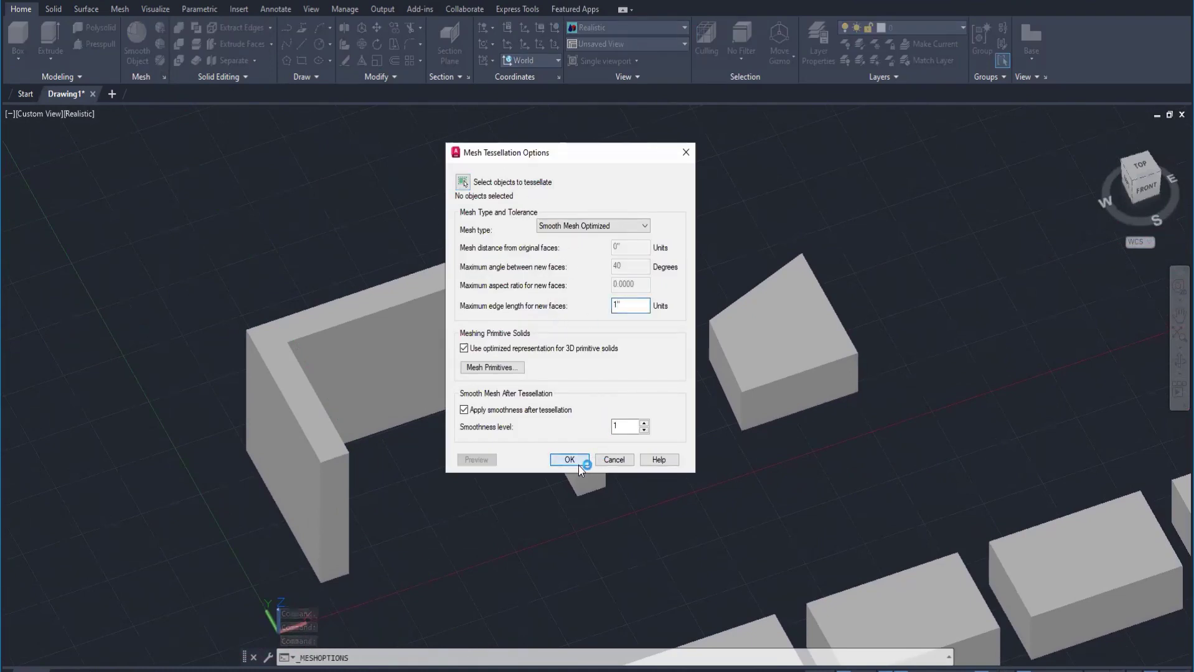
pyautogui.click(569, 460)
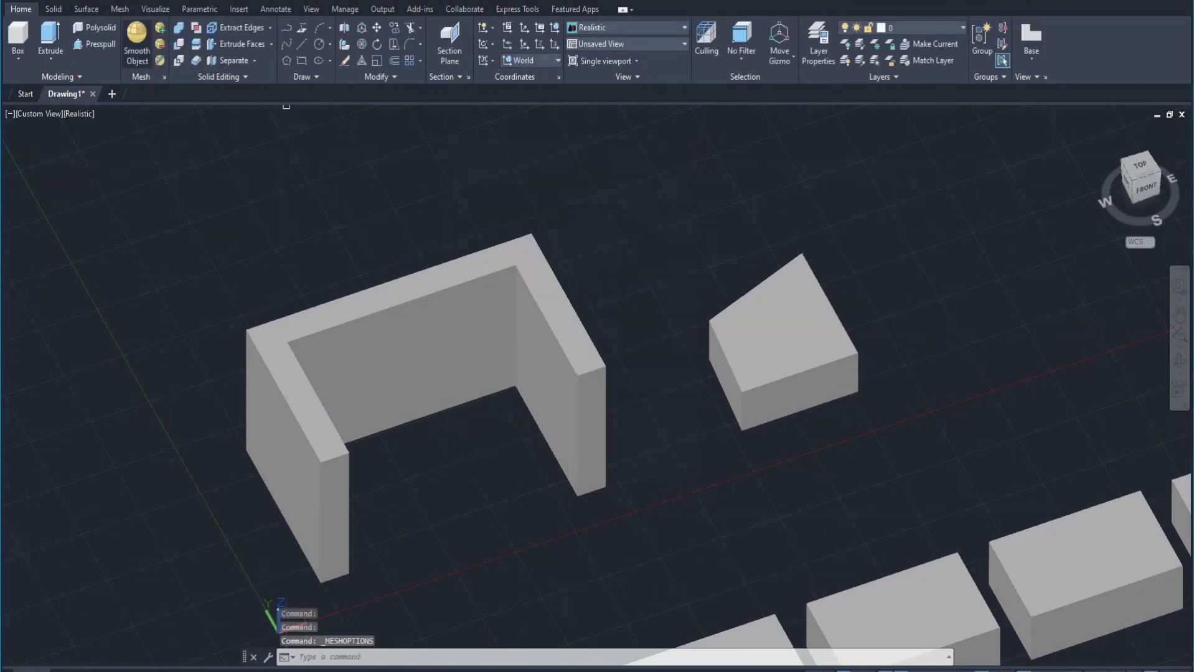
# Convert the U-shaped solid to a smooth mesh using the 1" edge length and inspect its edges up close
pyautogui.click(567, 369)
pyautogui.press('Return')
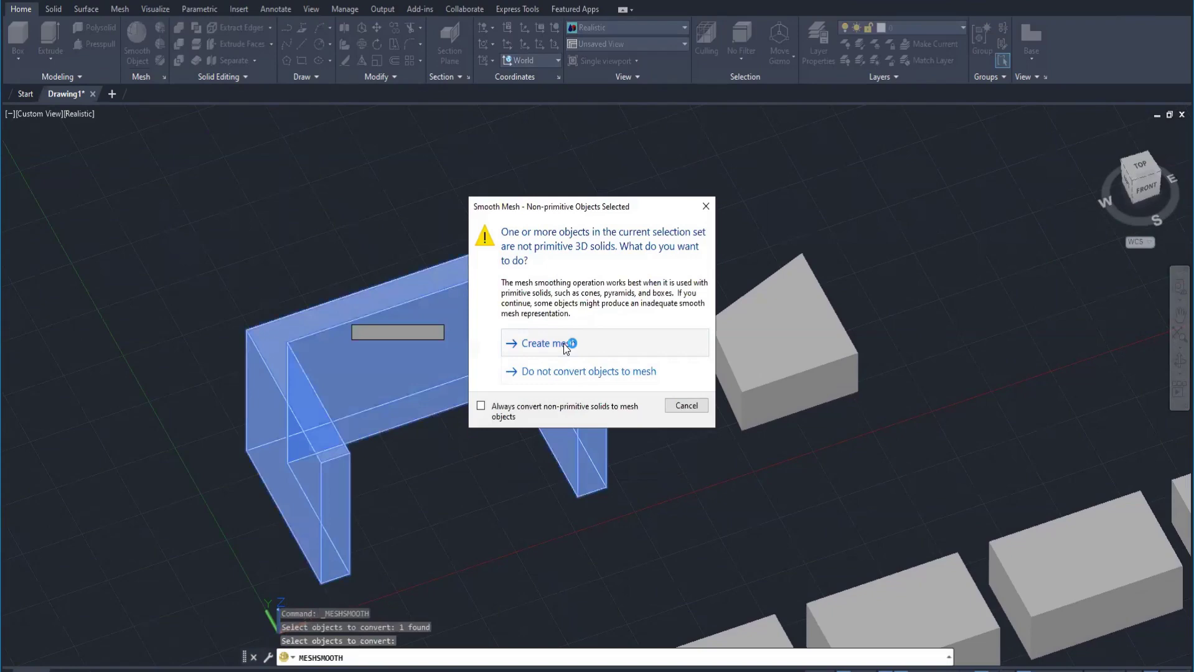
pyautogui.click(564, 343)
pyautogui.scroll(6, 356, 445)
pyautogui.moveTo(403, 486); pyautogui.dragTo(510, 414, button='middle')
pyautogui.scroll(1, 670, 378)
pyautogui.moveTo(670, 379); pyautogui.dragTo(447, 409, button='middle')
pyautogui.scroll(-1, 447, 409)
pyautogui.scroll(-4, 842, 341)
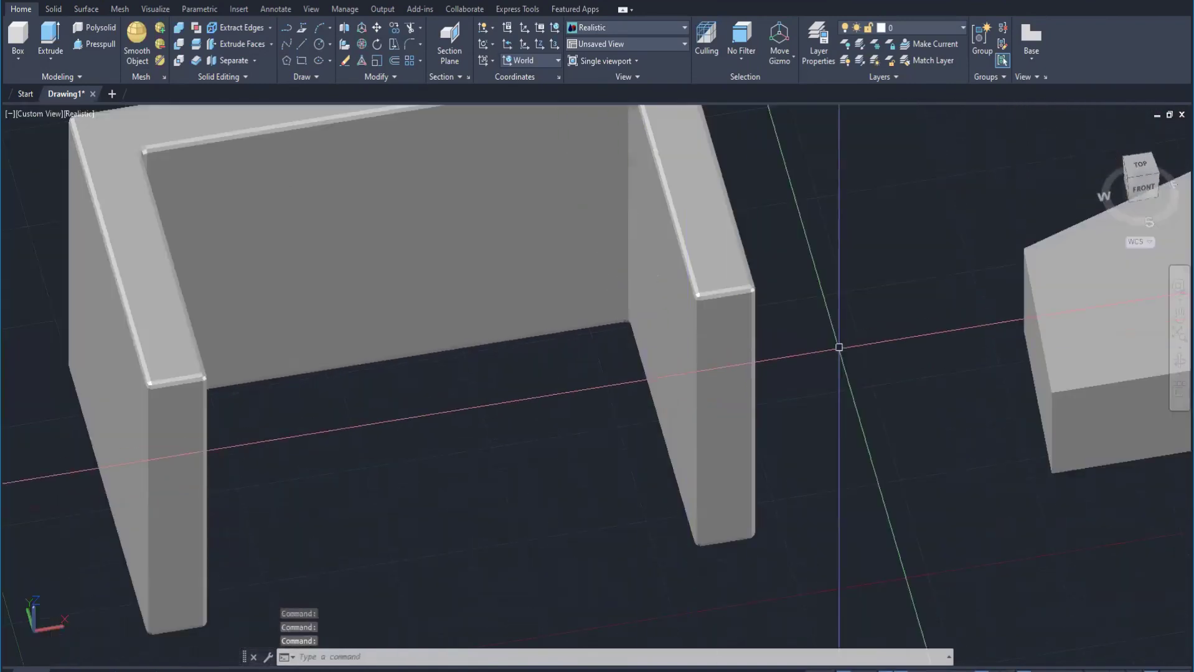
pyautogui.keyDown('shift'); pyautogui.moveTo(854, 376); pyautogui.dragTo(863, 352, button='middle'); pyautogui.keyUp('shift')
pyautogui.moveTo(618, 443); pyautogui.dragTo(723, 457, button='middle')
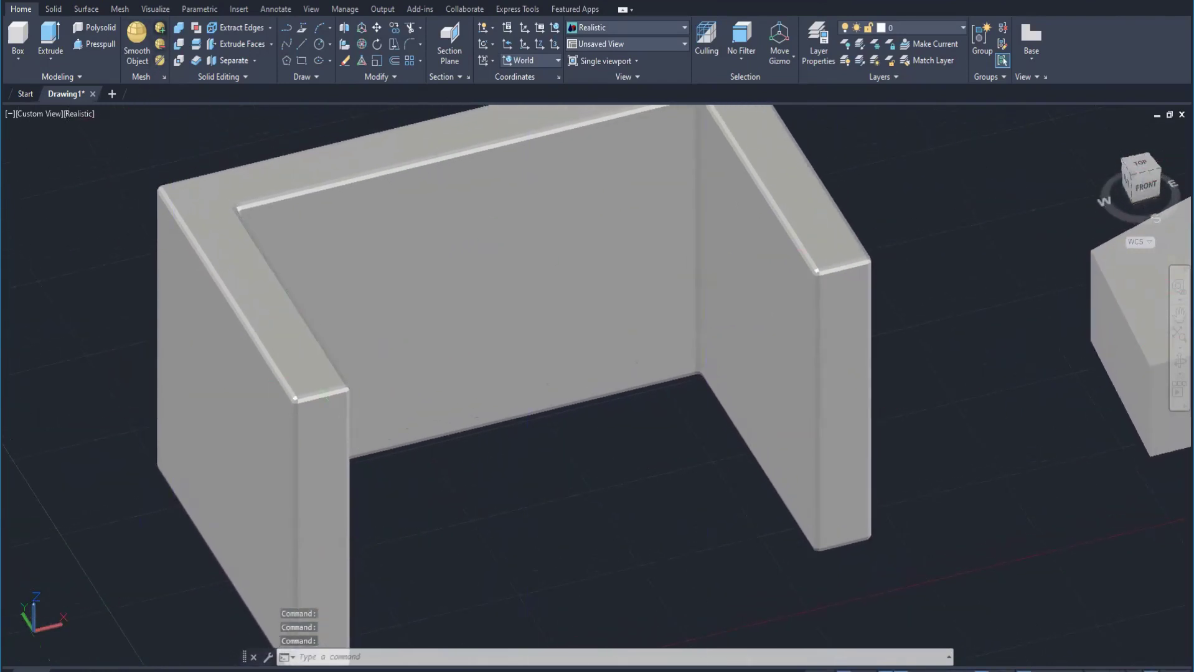
# Increase the U-shaped mesh's smoothness level with Smooth More, and undo back to the original solid
pyautogui.click(160, 27)
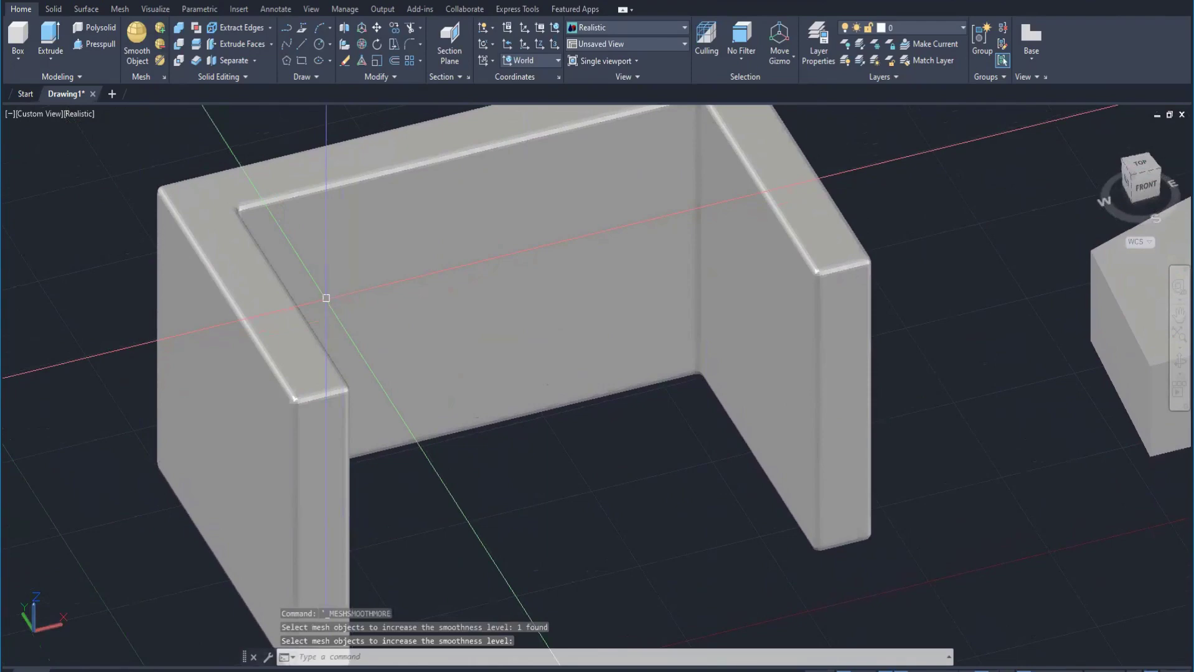
pyautogui.keyDown('shift'); pyautogui.moveTo(510, 496); pyautogui.dragTo(443, 534, button='middle'); pyautogui.keyUp('shift')
pyautogui.press('Return')
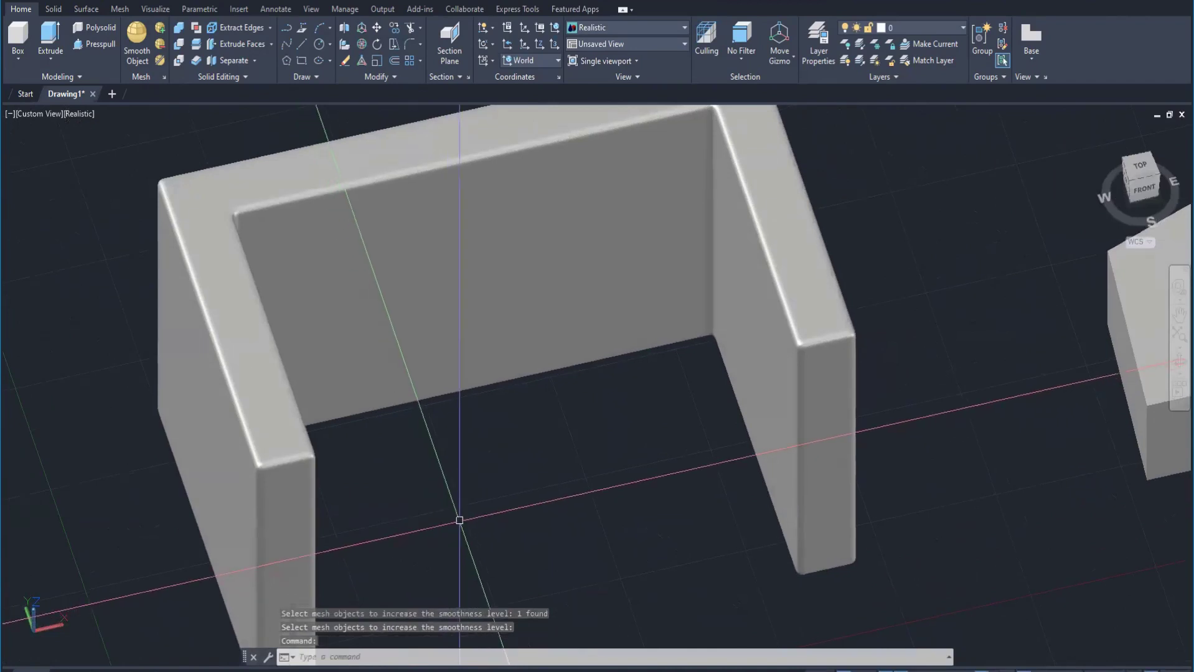
pyautogui.write('U')
pyautogui.press('Return')
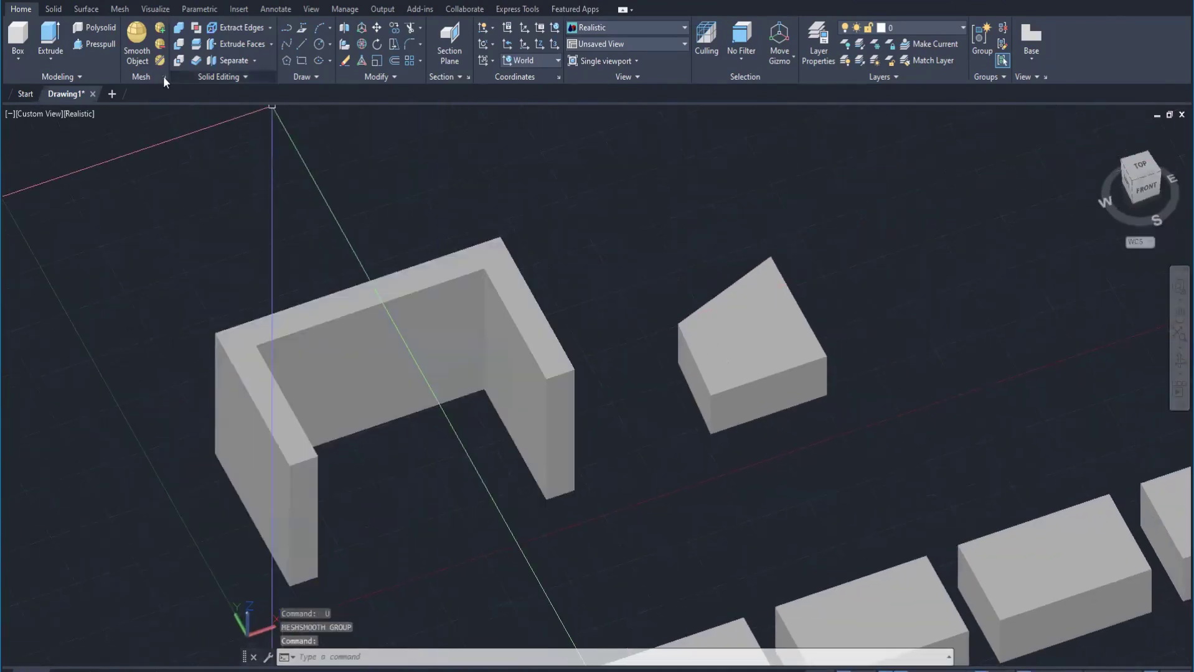
# Set the maximum edge length for new faces to 2" in the Mesh Tessellation Options
pyautogui.click(164, 77)
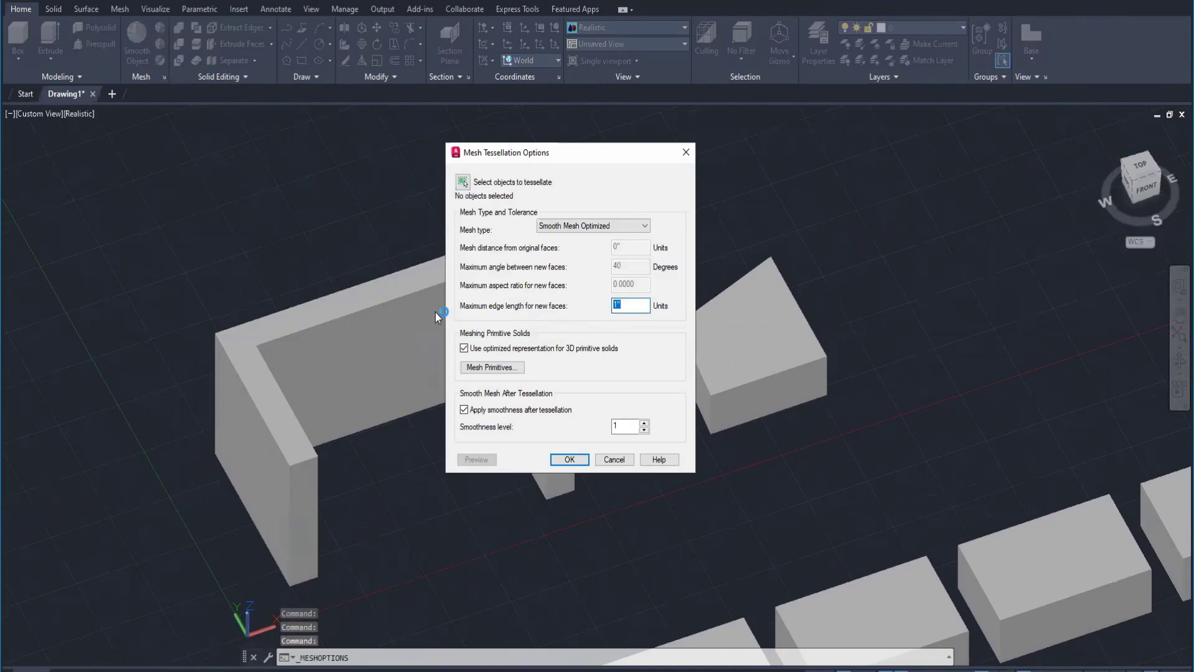
pyautogui.write('2"')
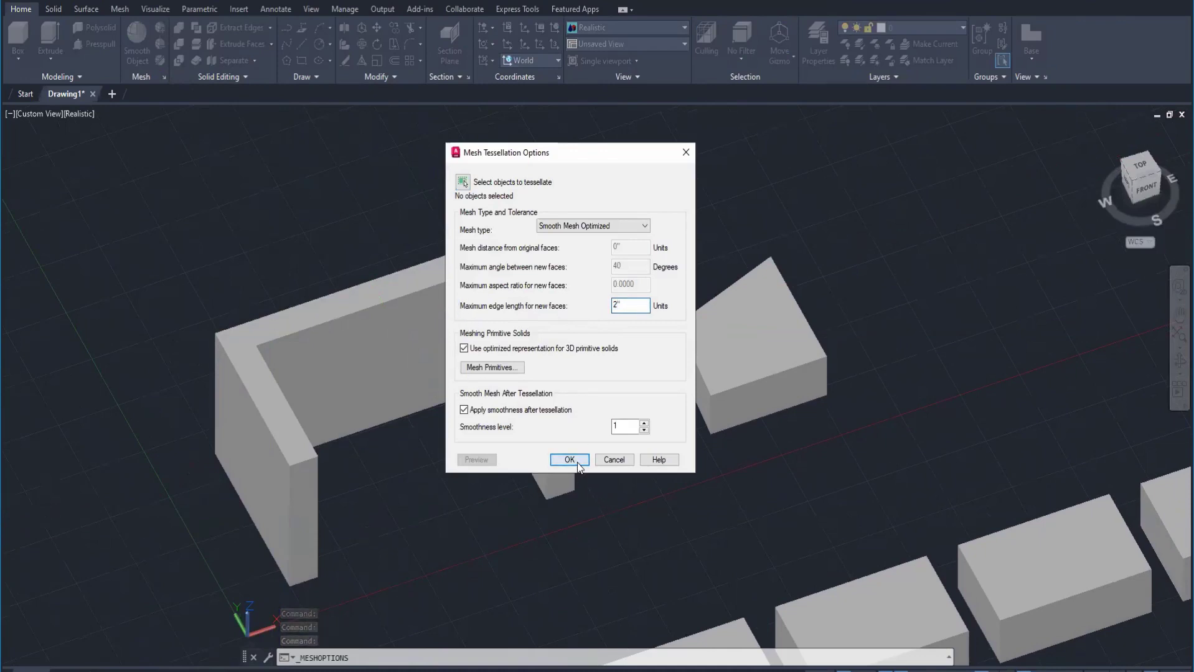
pyautogui.press('Return')
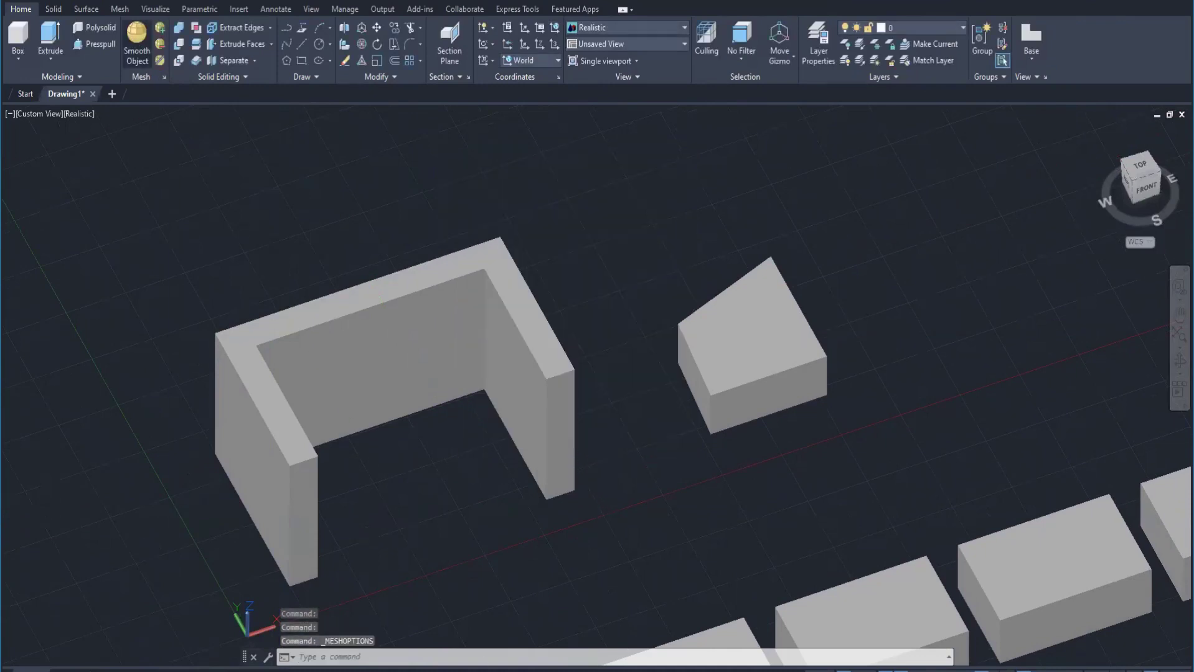
# Convert the U-shaped solid to a smooth mesh using the 2" edge length and inspect its edges and faces
pyautogui.click(387, 420)
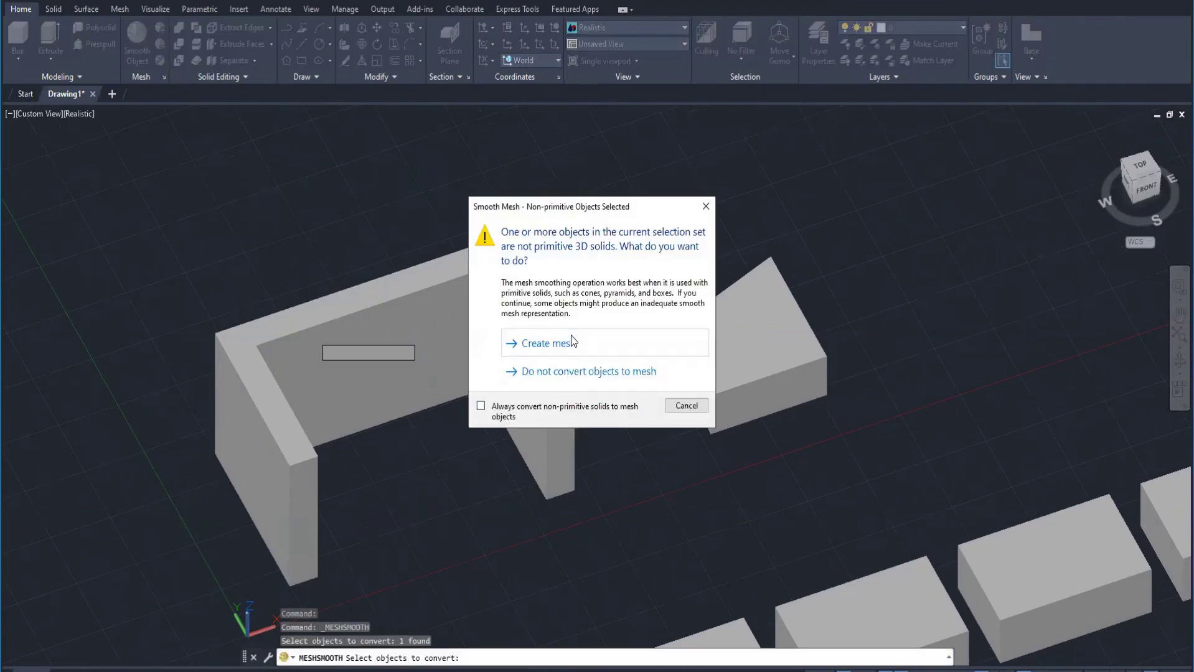
pyautogui.moveTo(433, 324); pyautogui.dragTo(417, 220, button='middle')
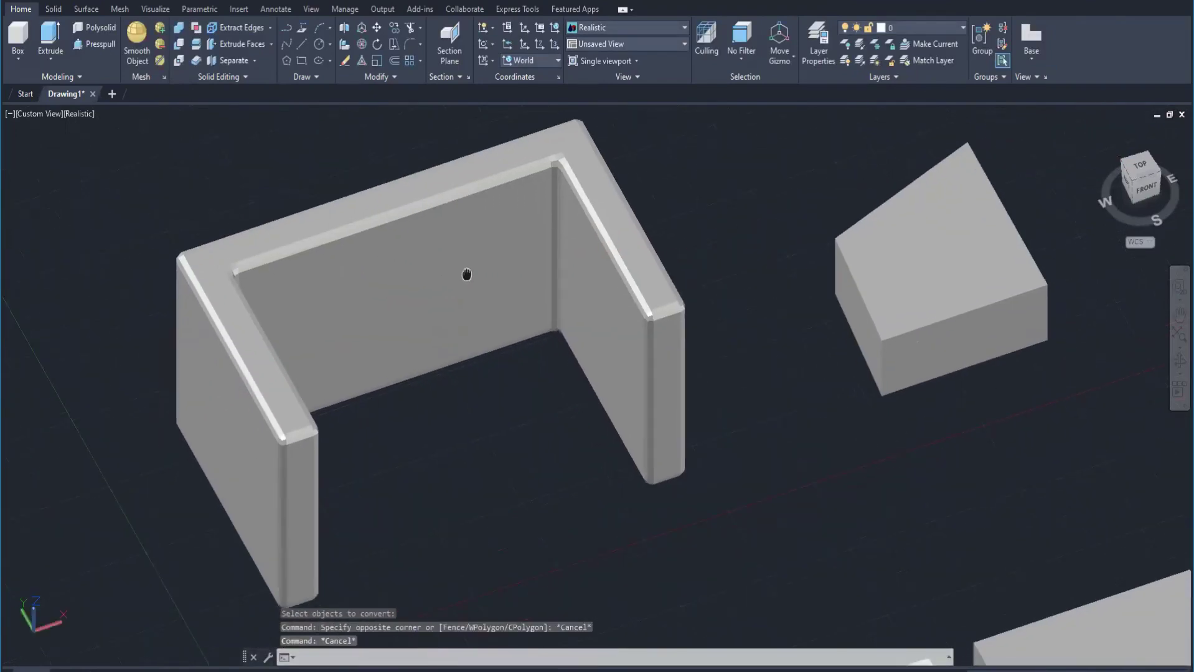
pyautogui.scroll(2, 556, 276)
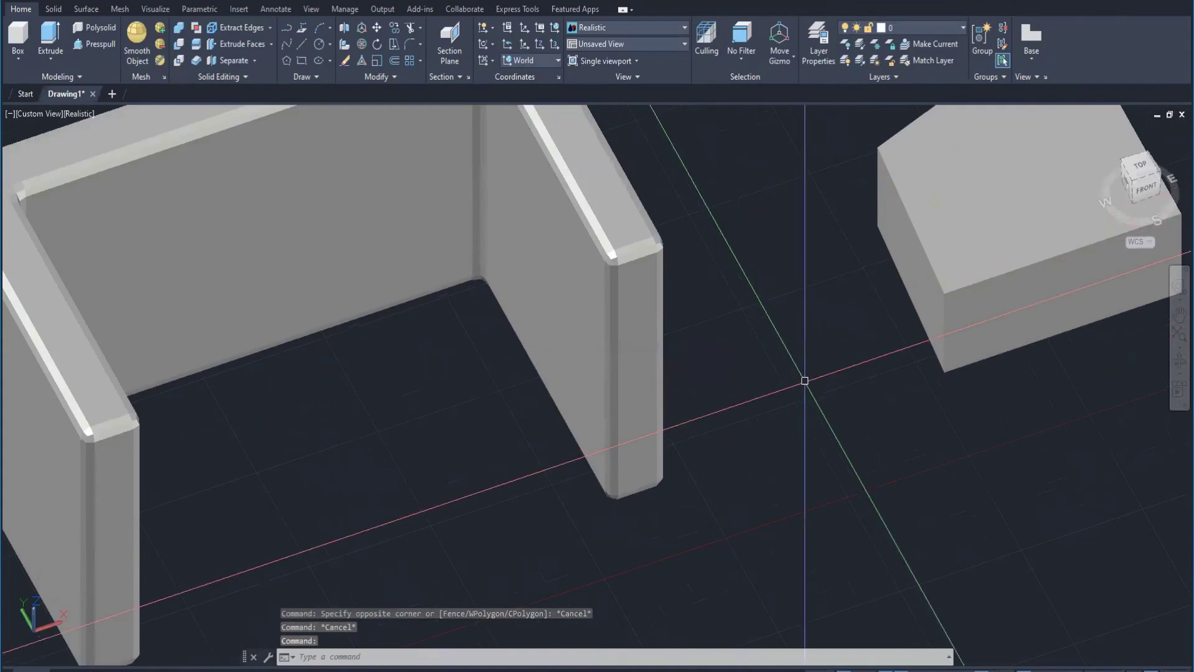
pyautogui.moveTo(794, 374)
pyautogui.keyDown('shift'); pyautogui.mouseDown(button='middle')
pyautogui.moveTo(779, 302)
pyautogui.moveTo(785, 455)
pyautogui.mouseUp(button='middle'); pyautogui.keyUp('shift')
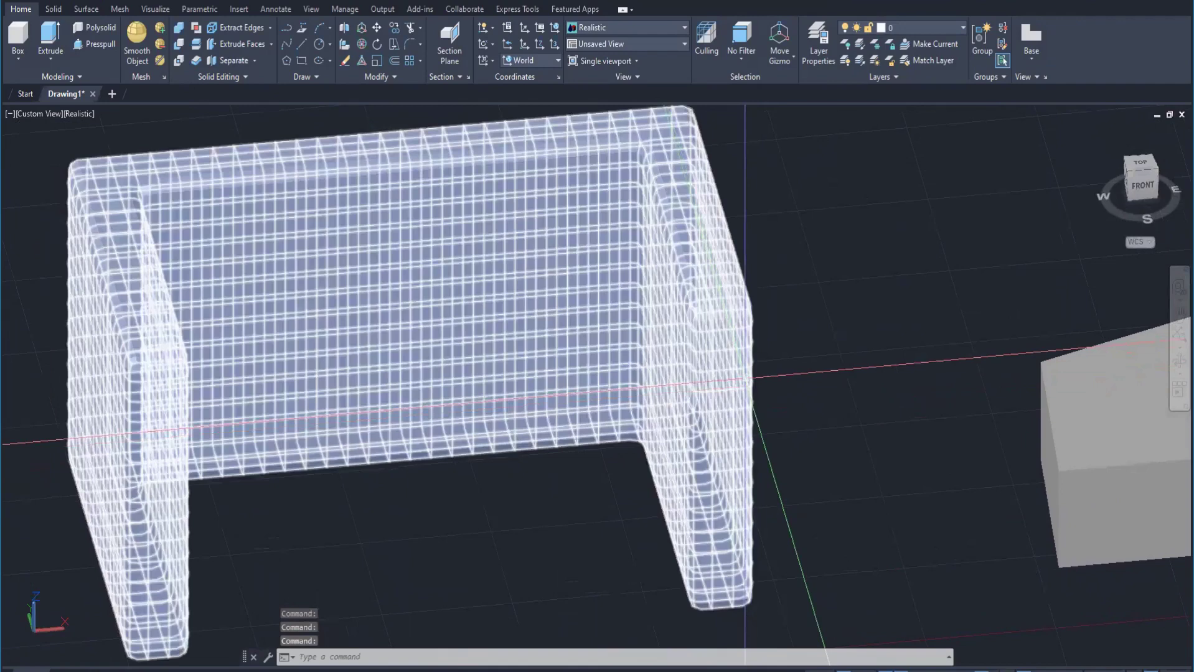
# Undo the smoothing and mesh conversion of the U-shaped object made with the 2" edge length
pyautogui.write('u')
pyautogui.press('Return')
pyautogui.write('u')
pyautogui.press('Return')
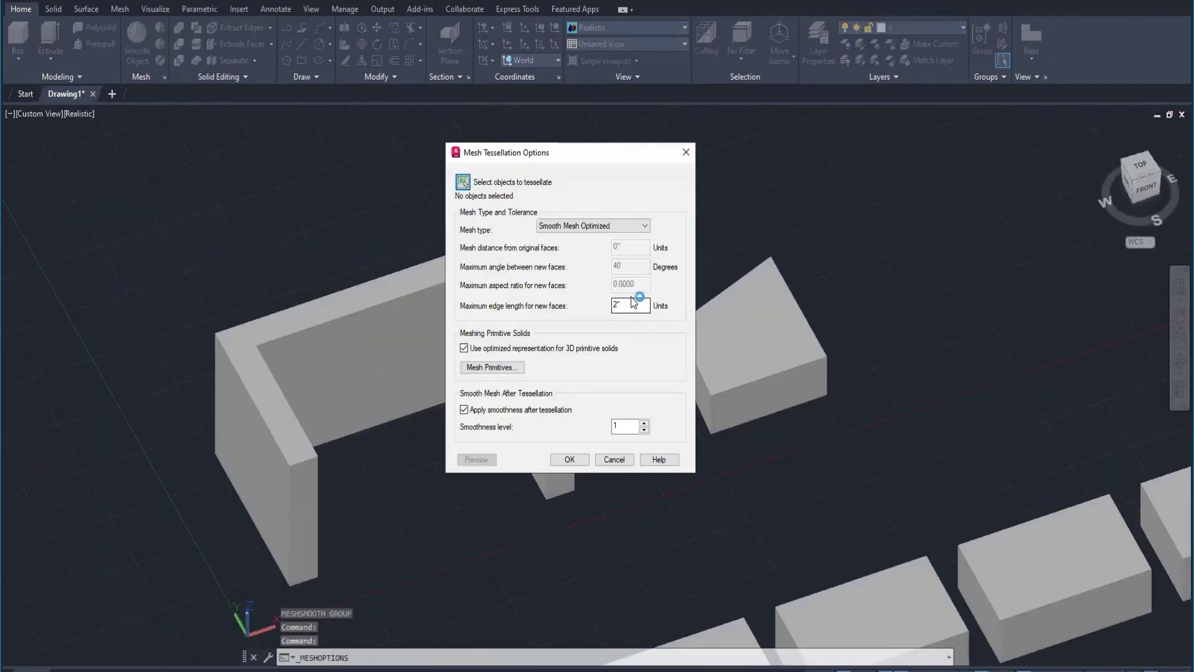
# Set the maximum edge length for new faces to 6" in the Mesh Tessellation Options
pyautogui.doubleClick(628, 305)
pyautogui.write('6')
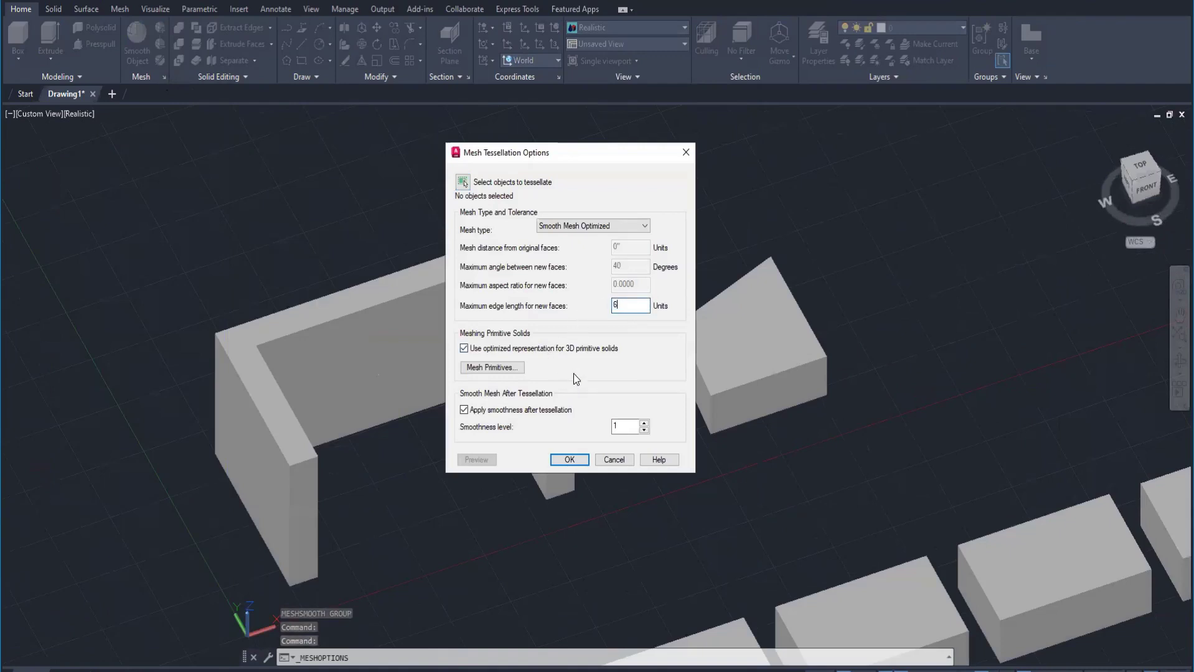
pyautogui.click(570, 459)
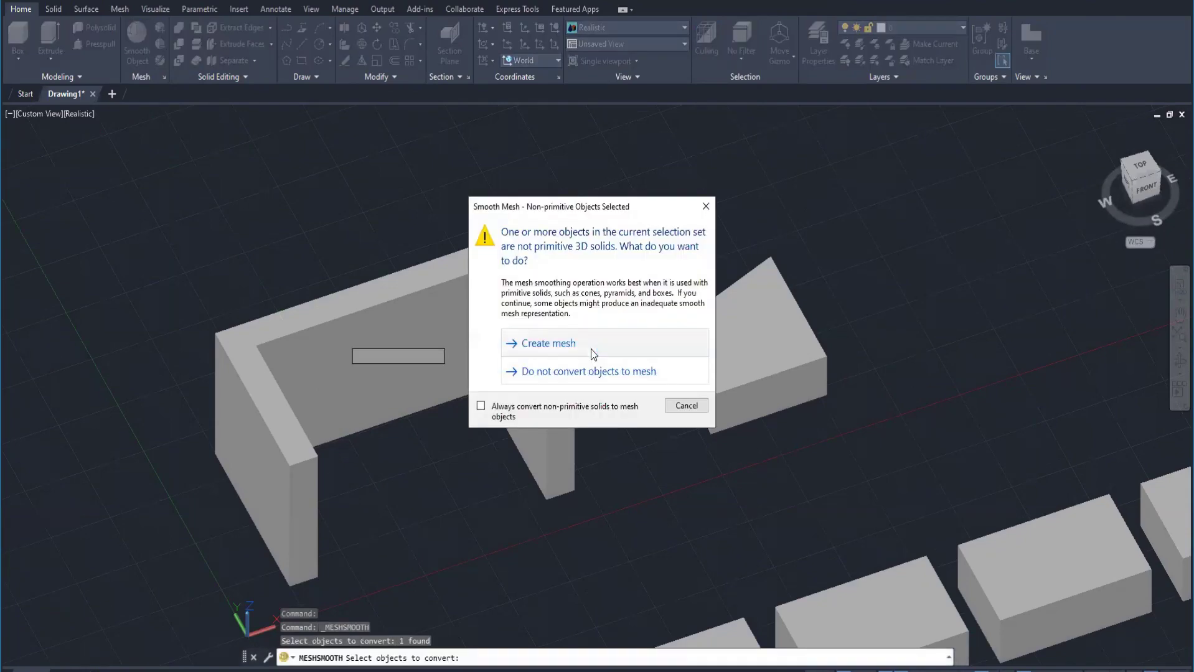
# Convert the U-shaped solid to a smooth mesh using the 6" edge length and inspect its faceted shape
pyautogui.click(590, 350)
pyautogui.keyDown('shift'); pyautogui.moveTo(632, 430); pyautogui.dragTo(551, 408, button='middle'); pyautogui.keyUp('shift')
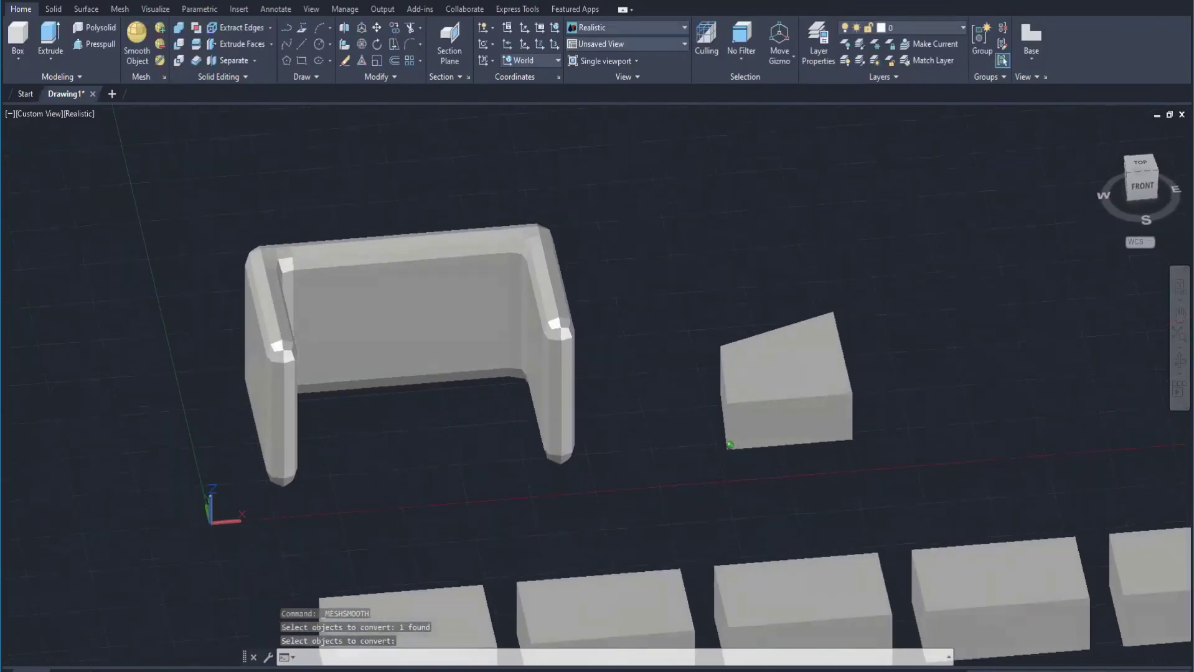
pyautogui.scroll(3, 561, 340)
pyautogui.keyDown('shift'); pyautogui.moveTo(700, 444); pyautogui.dragTo(480, 419, button='middle'); pyautogui.keyUp('shift')
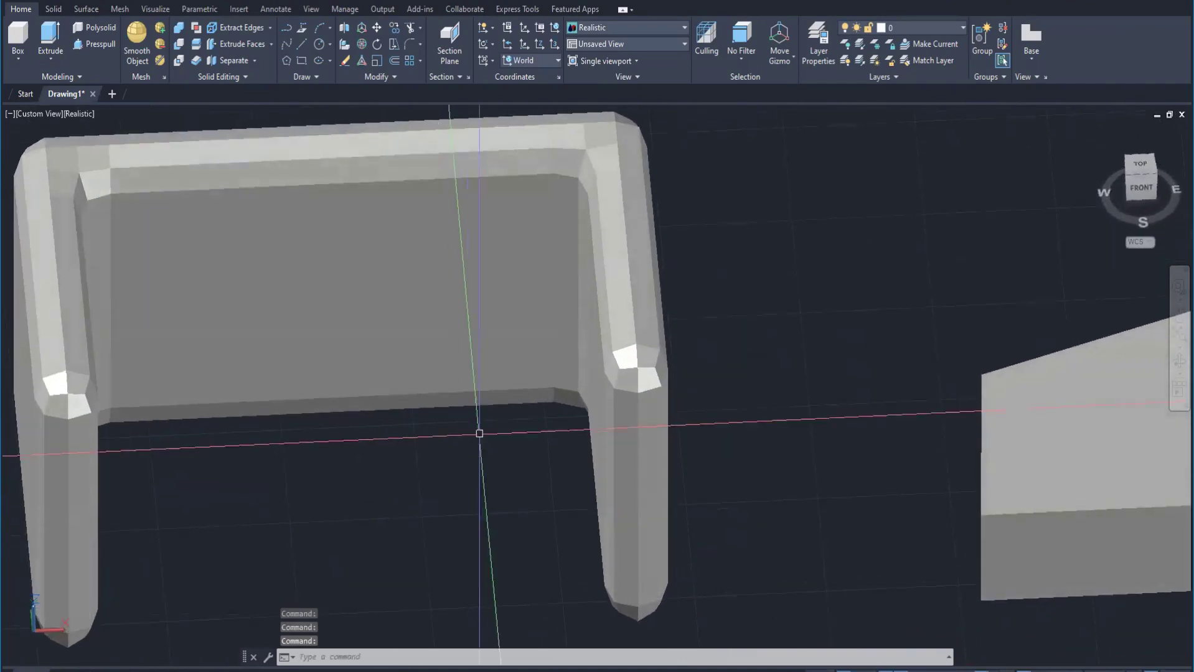
pyautogui.moveTo(420, 509); pyautogui.dragTo(528, 534, button='middle')
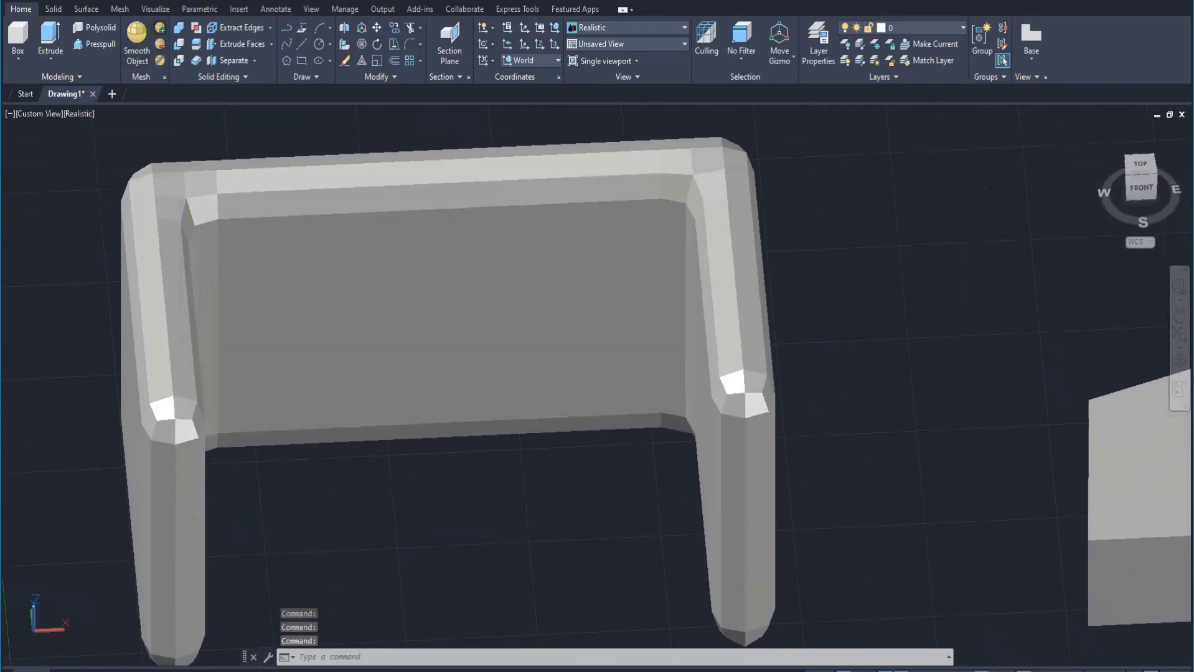
# Raise the smoothness level of the faceted U-shaped mesh repeatedly with Smooth More
pyautogui.click(160, 30)
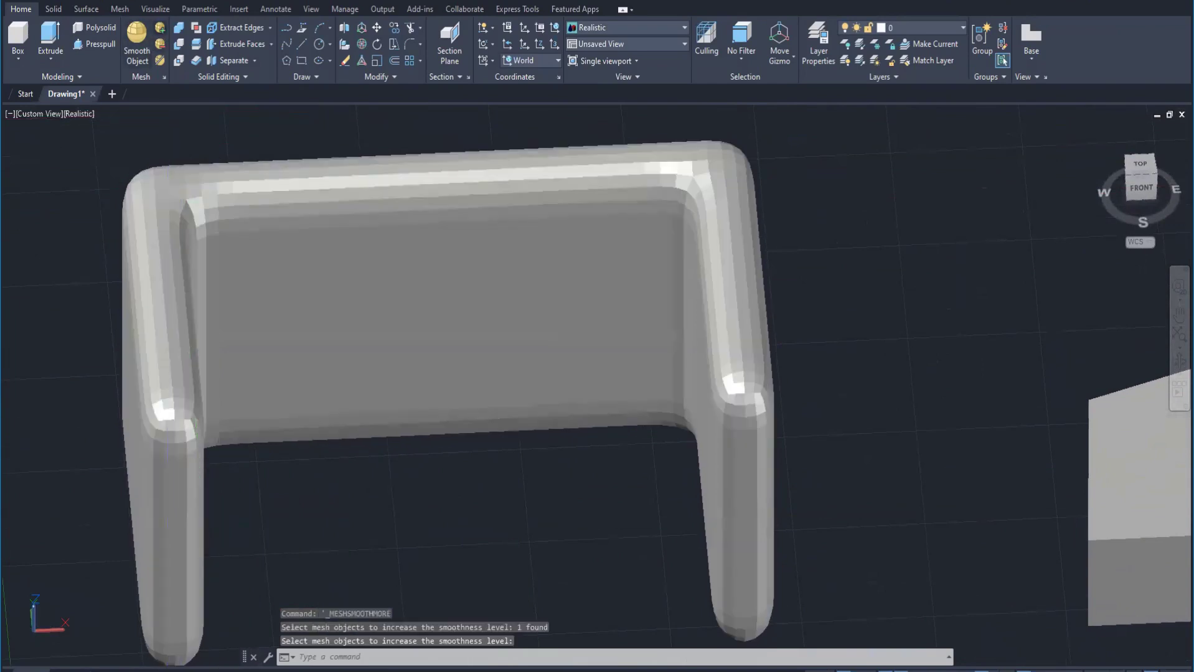
pyautogui.press('Escape')
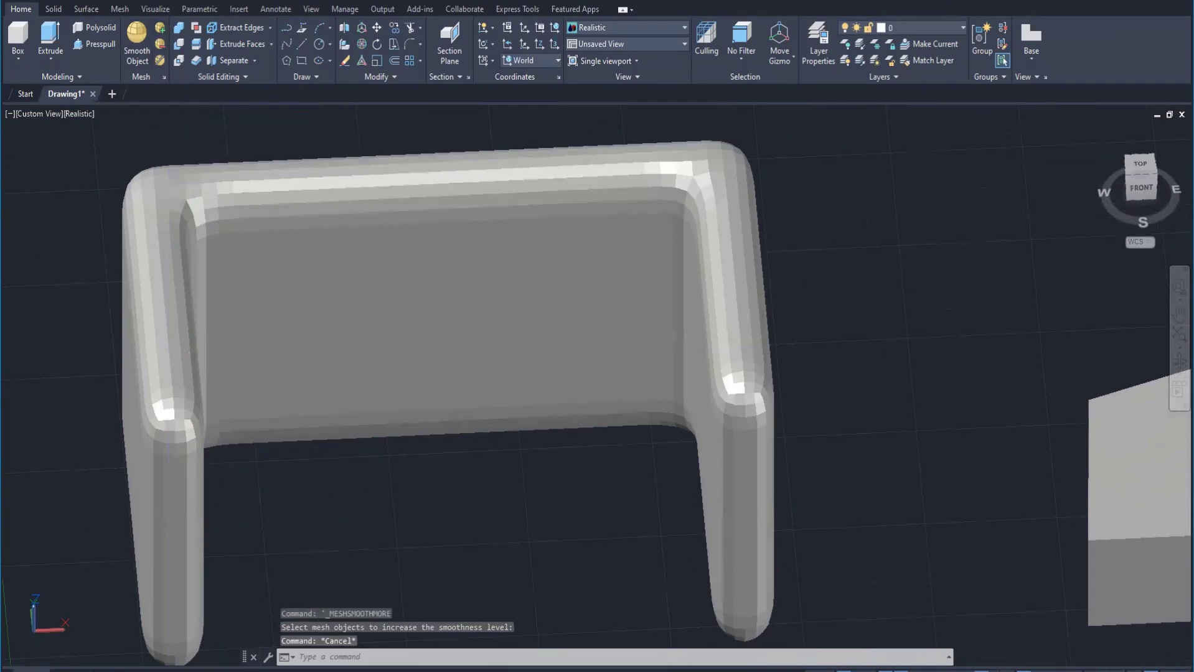
pyautogui.click(160, 28)
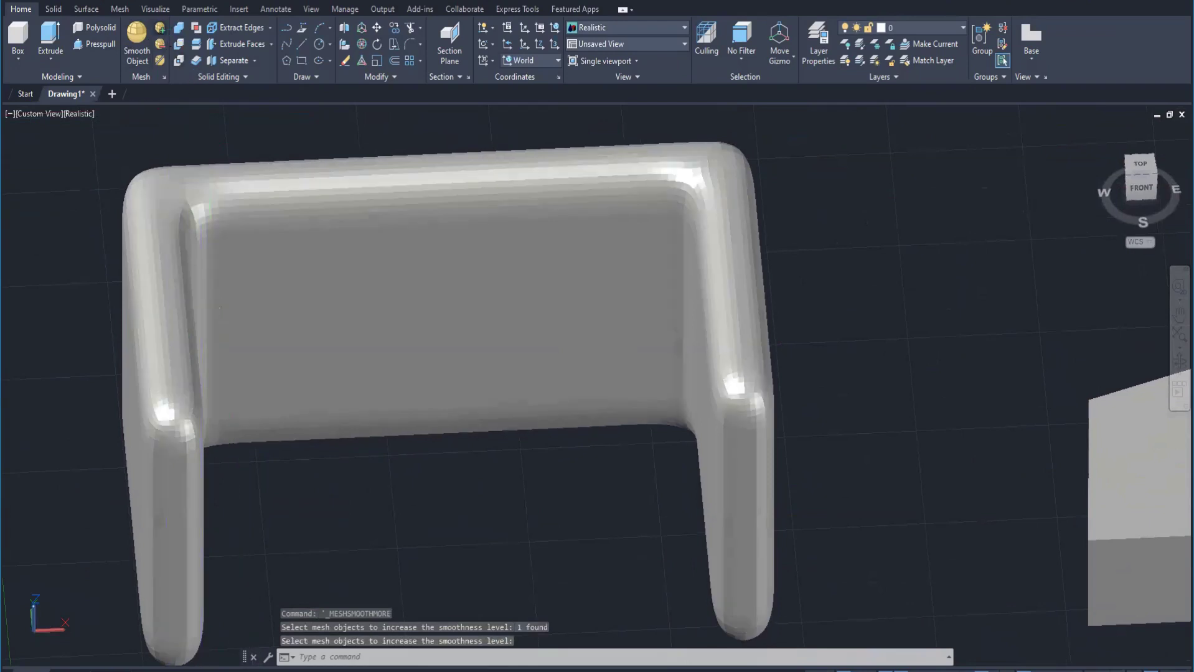
# Examine the smoothed U-shaped mesh's rounded edges and face grid from several angles, and check the Mesh Tessellation Options
pyautogui.keyDown('shift'); pyautogui.moveTo(413, 370); pyautogui.dragTo(408, 421, button='middle'); pyautogui.keyUp('shift')
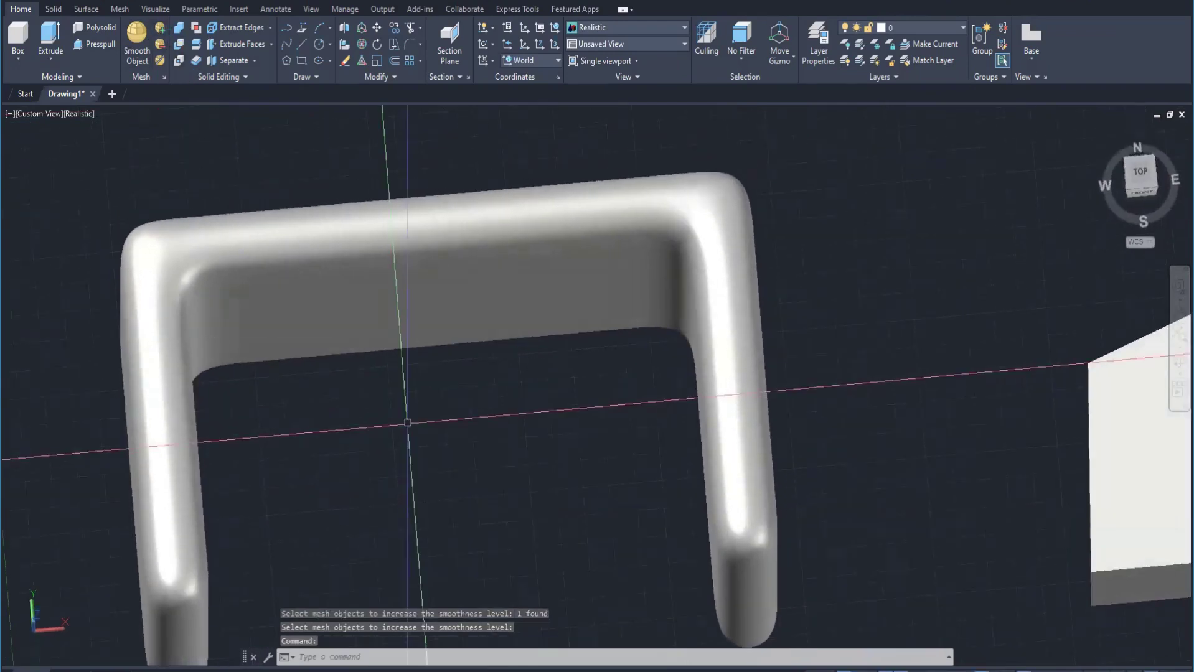
pyautogui.scroll(-2, 408, 421)
pyautogui.keyDown('shift'); pyautogui.moveTo(412, 464); pyautogui.dragTo(434, 415, button='middle'); pyautogui.keyUp('shift')
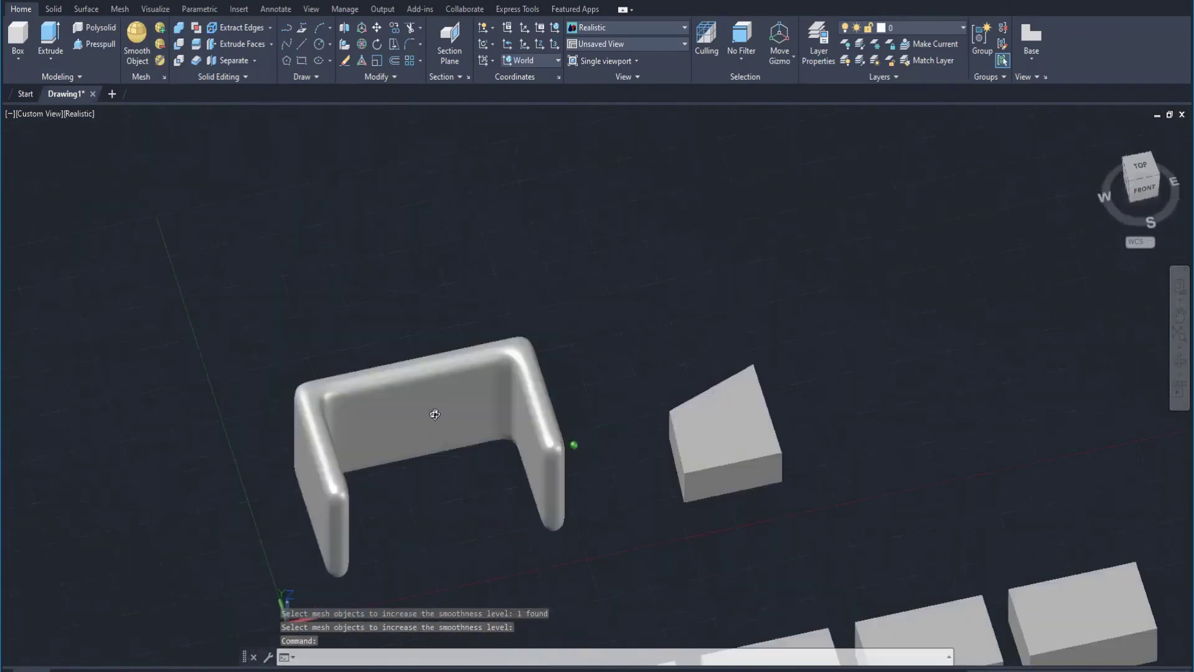
pyautogui.scroll(3, 434, 459)
pyautogui.scroll(-3, 435, 459)
pyautogui.scroll(2, 435, 498)
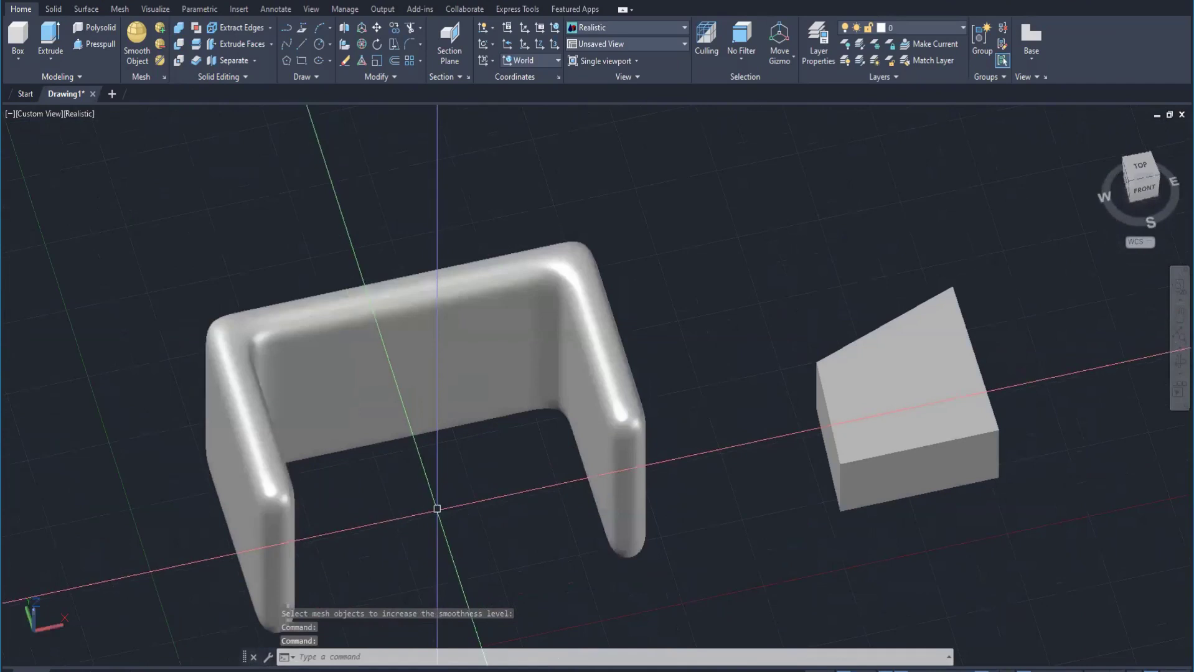
pyautogui.moveTo(439, 514); pyautogui.dragTo(395, 456, button='middle')
pyautogui.scroll(1, 394, 456)
pyautogui.scroll(2, 530, 430)
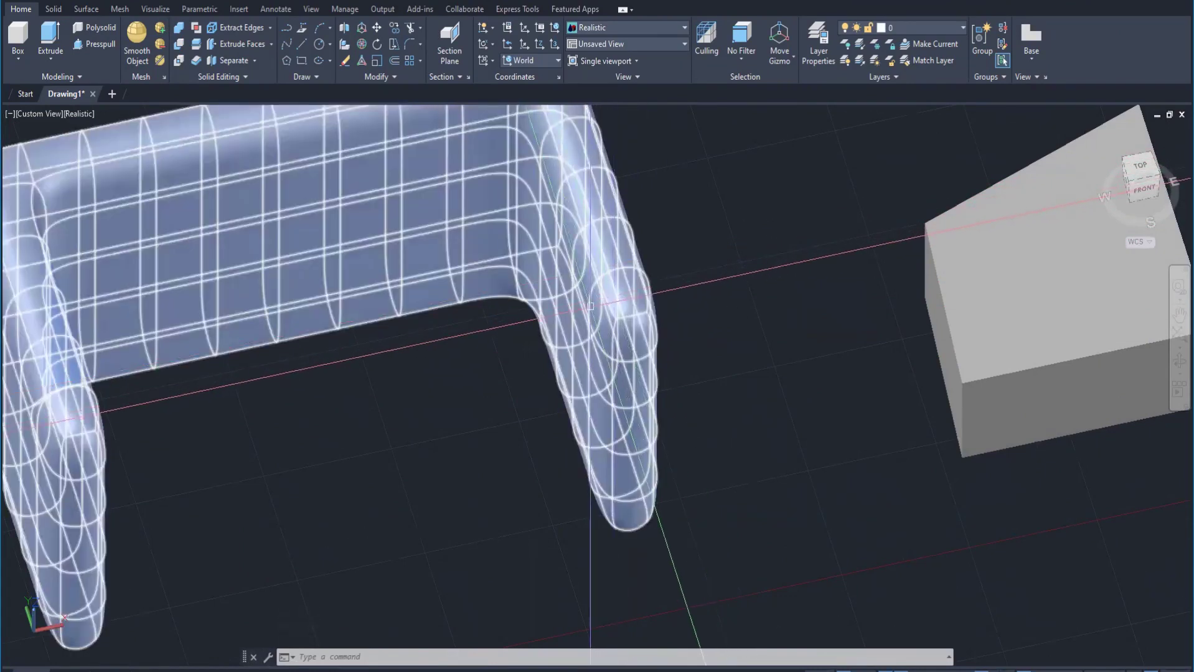
pyautogui.moveTo(591, 306)
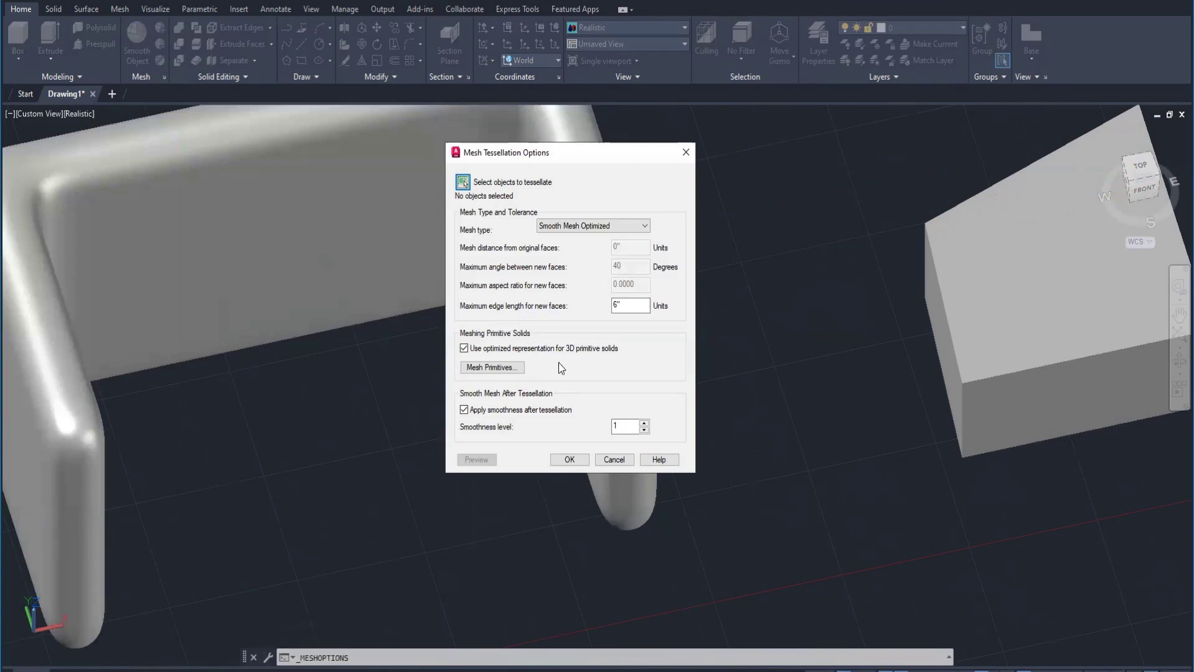
pyautogui.click(606, 460)
# Convert the irregular four-sided solid beside the U-shaped mesh to a smooth mesh and inspect its shape
pyautogui.moveTo(925, 299); pyautogui.dragTo(610, 280, button='middle')
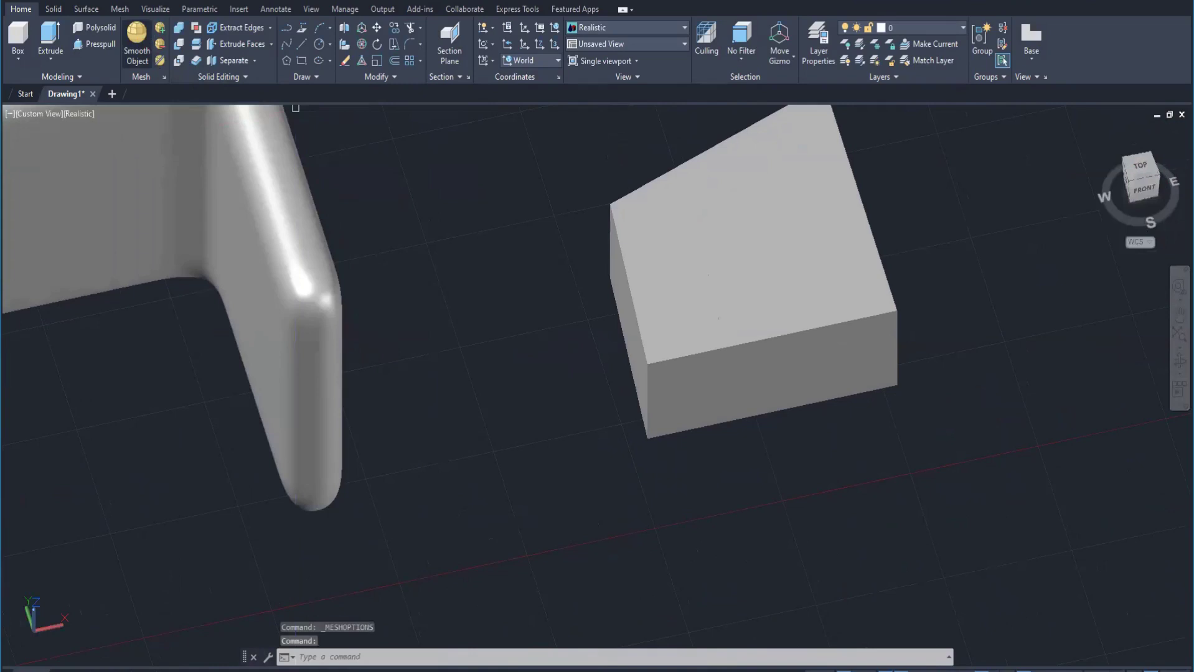
pyautogui.click(703, 384)
pyautogui.press('Return')
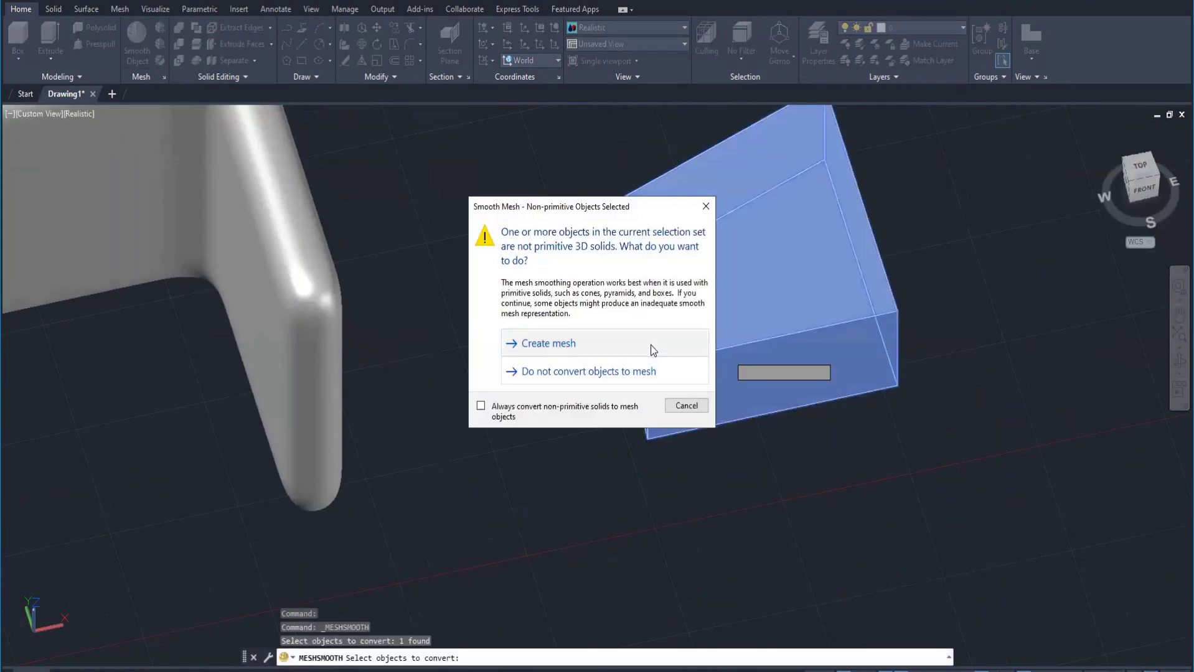
pyautogui.click(651, 345)
pyautogui.keyDown('shift'); pyautogui.moveTo(763, 405); pyautogui.dragTo(580, 367, button='middle'); pyautogui.keyUp('shift')
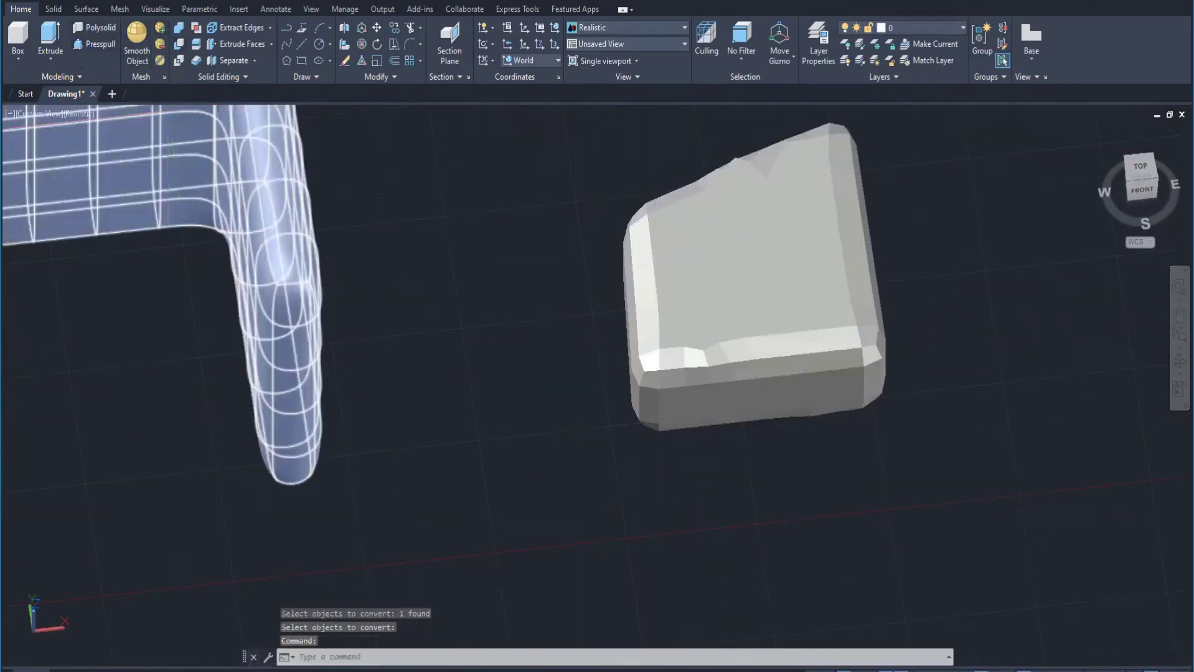
# Increase the smoothness level of the irregular four-sided mesh with Smooth More and review it beside the other objects
pyautogui.click(161, 29)
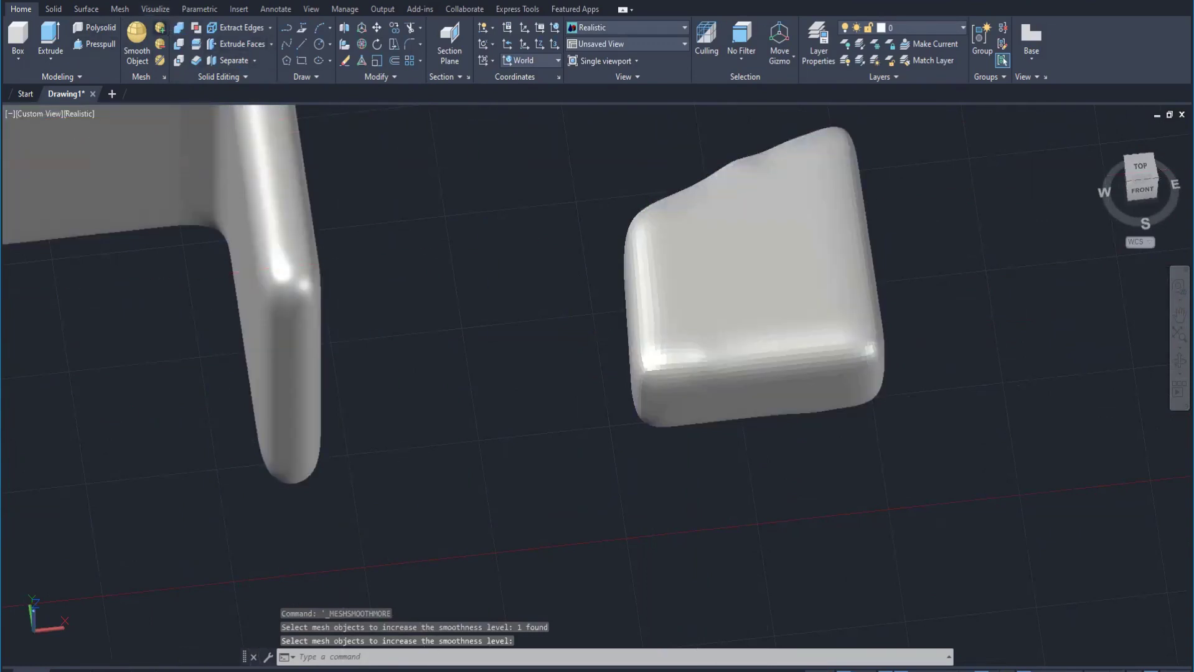
pyautogui.keyDown('shift'); pyautogui.moveTo(699, 398); pyautogui.dragTo(727, 383, button='middle'); pyautogui.keyUp('shift')
pyautogui.scroll(-5, 728, 383)
pyautogui.moveTo(661, 419); pyautogui.dragTo(589, 376, button='middle')
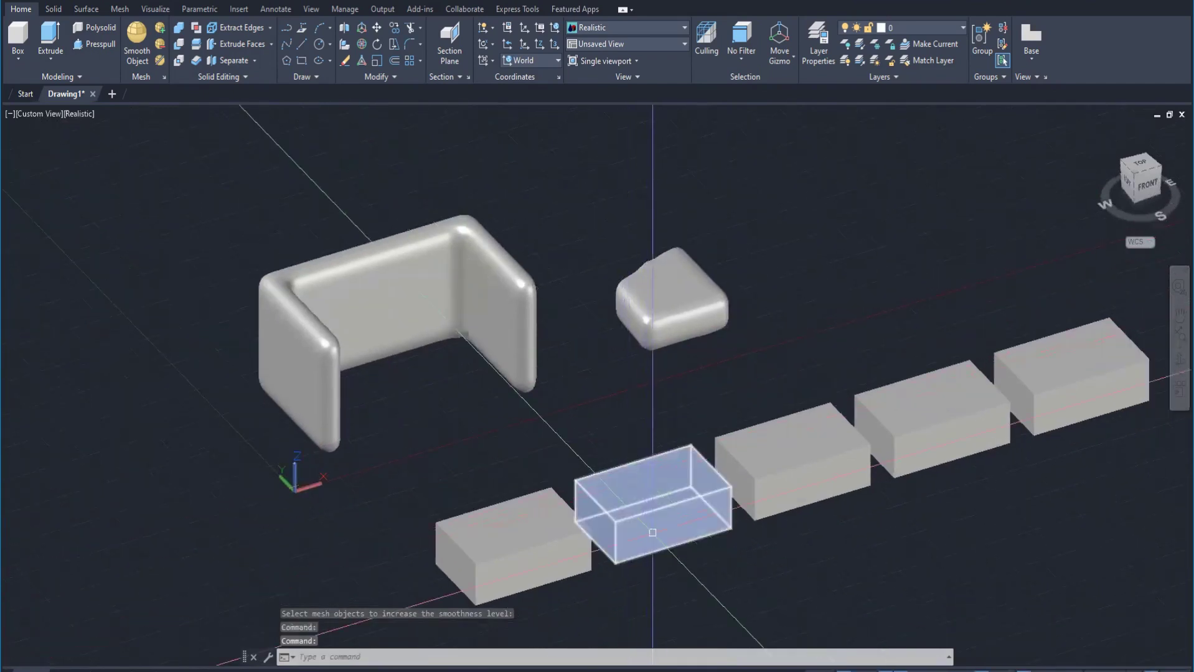
# Set the maximum edge length for new mesh faces to 4" and convert the first box in the row to a smooth mesh
pyautogui.scroll(4, 568, 488)
pyautogui.moveTo(565, 499); pyautogui.dragTo(592, 406, button='middle')
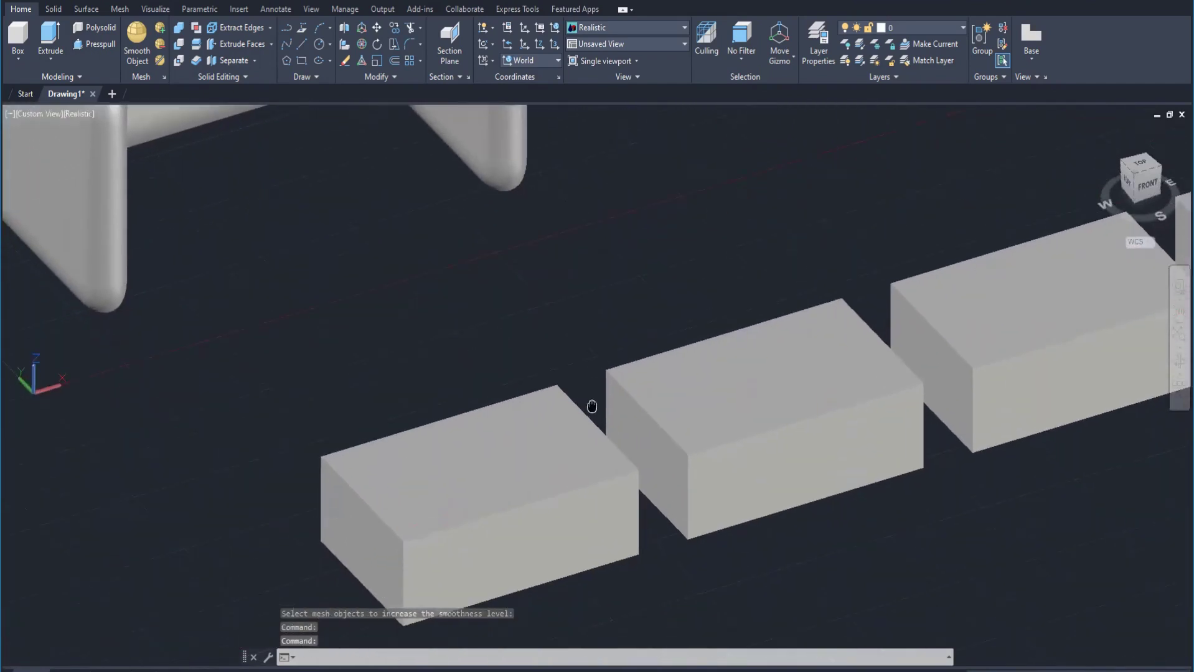
pyautogui.scroll(-3, 592, 399)
pyautogui.moveTo(671, 510); pyautogui.dragTo(555, 531, button='middle')
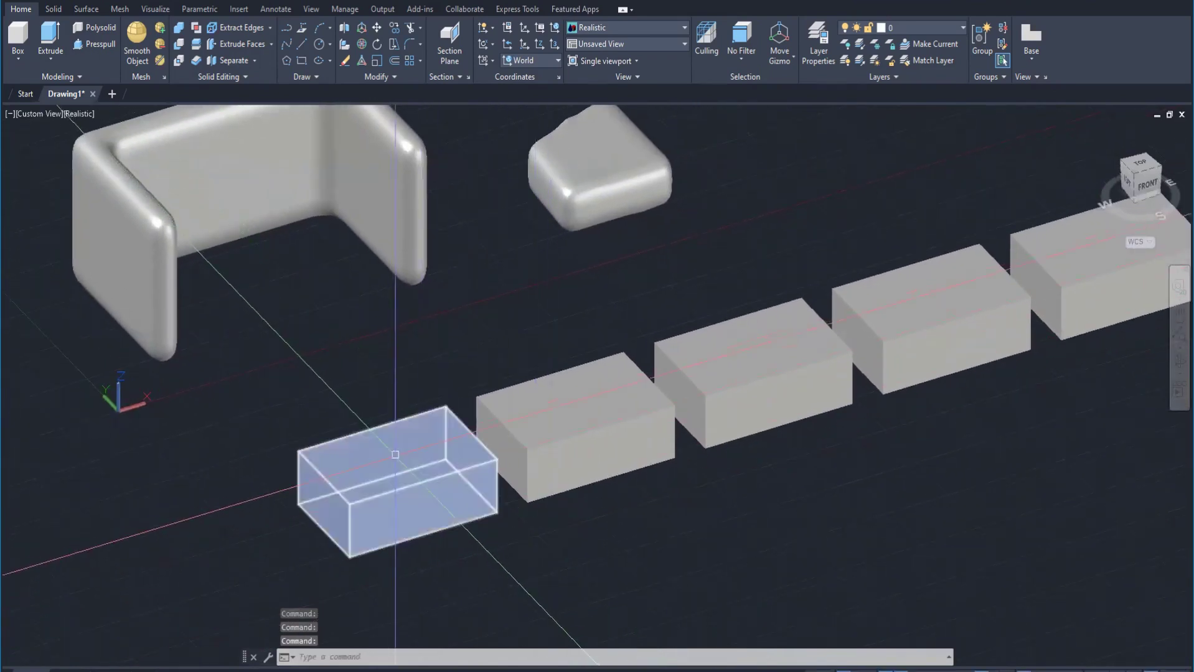
pyautogui.moveTo(397, 457); pyautogui.dragTo(449, 425, button='middle')
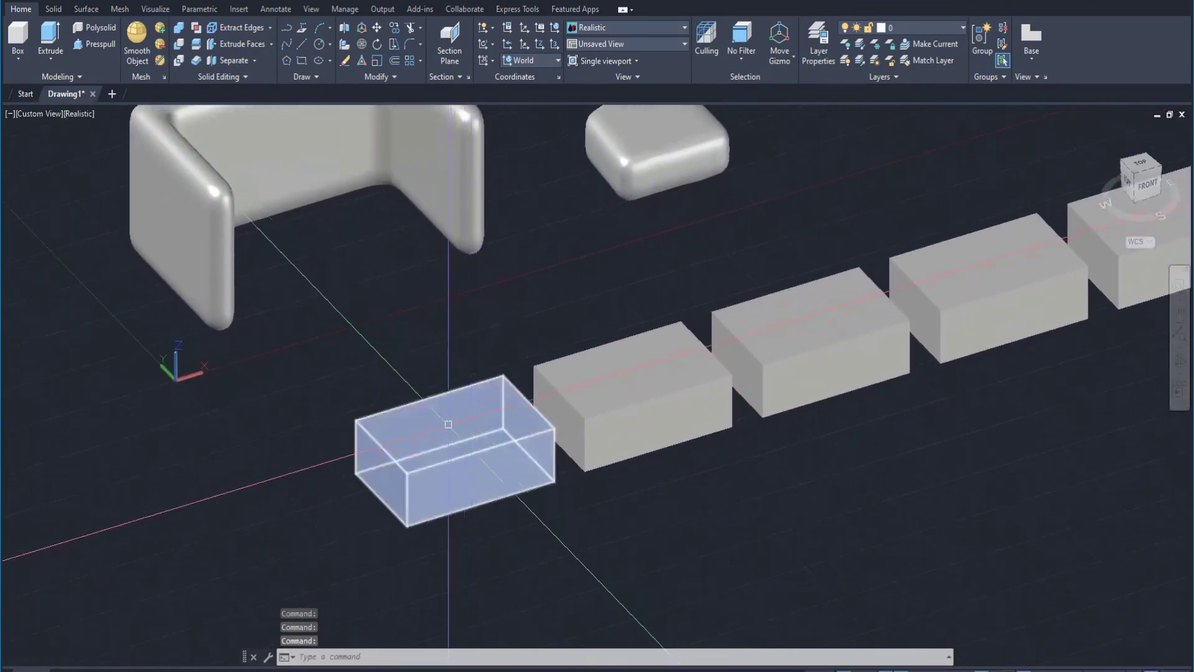
pyautogui.moveTo(487, 312); pyautogui.dragTo(490, 383, button='middle')
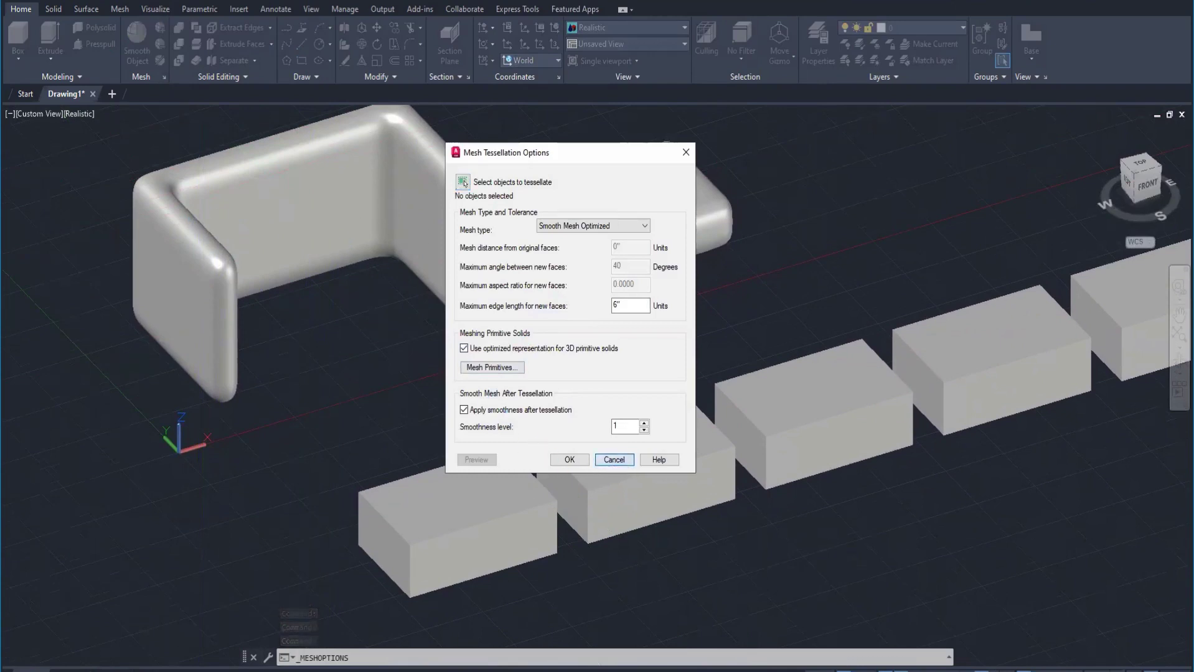
pyautogui.click(614, 460)
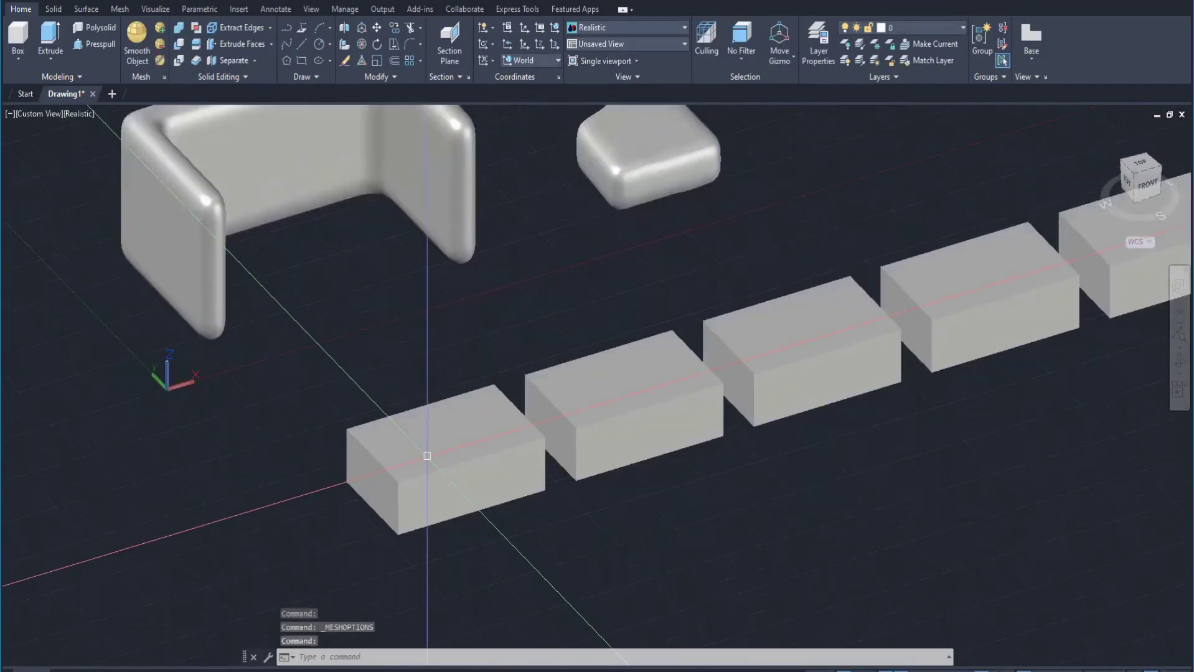
pyautogui.scroll(1, 426, 459)
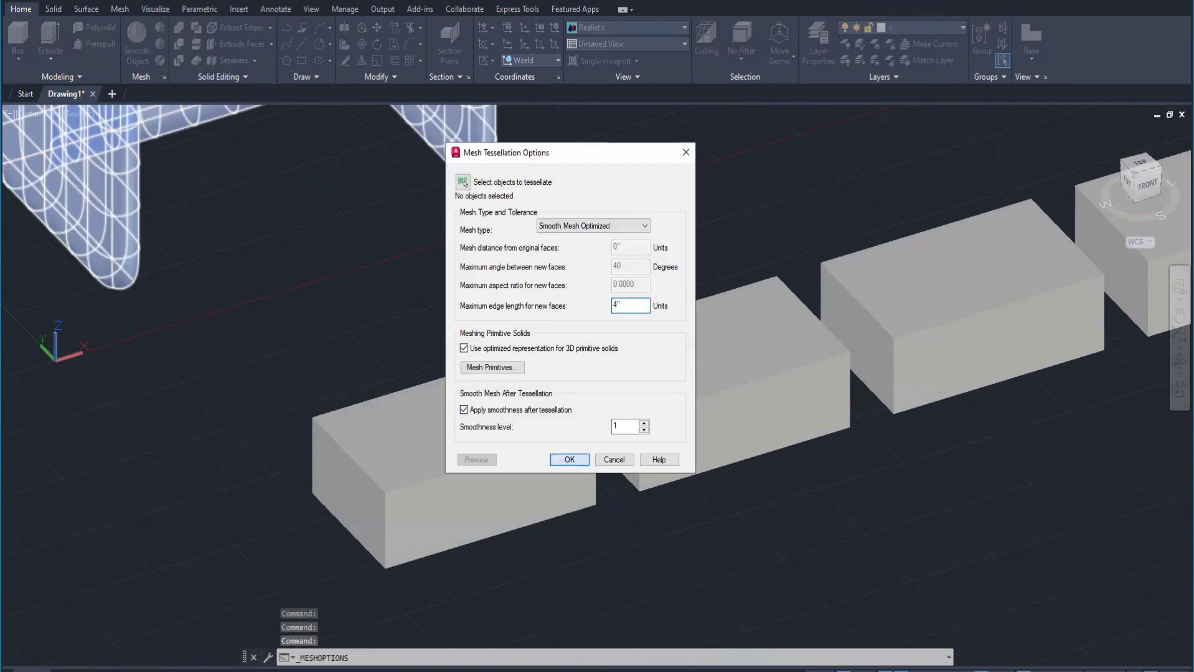
pyautogui.press('Return')
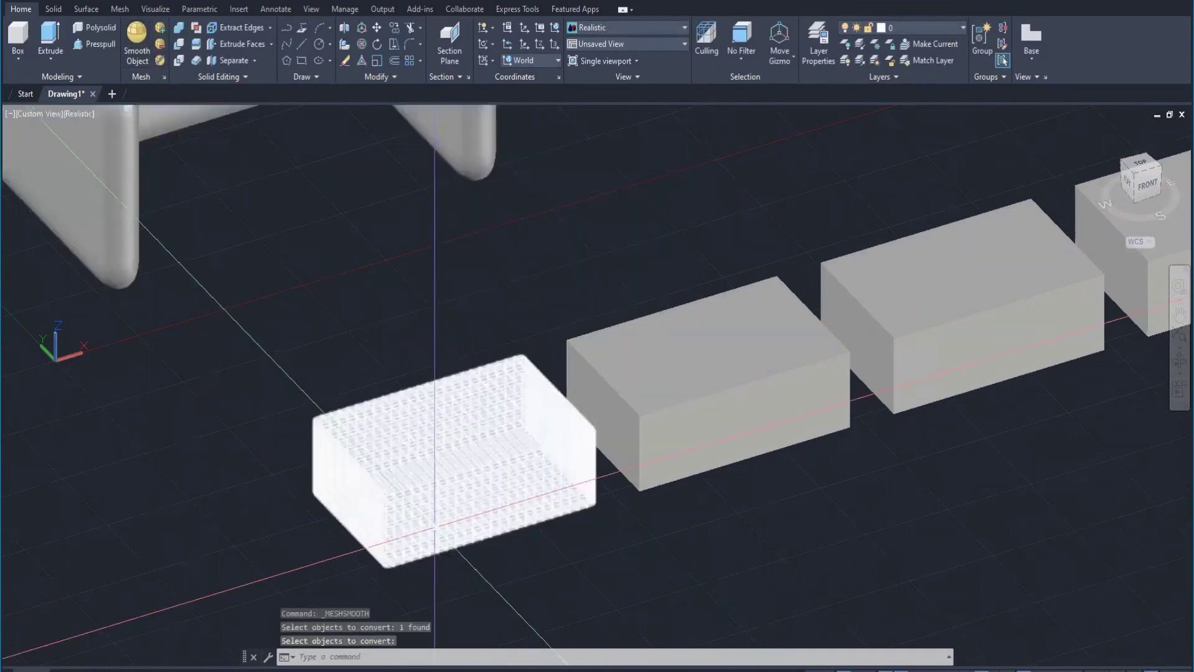
# Examine the edges and corners of the first box's smooth mesh up close and from several angles
pyautogui.scroll(3, 396, 507)
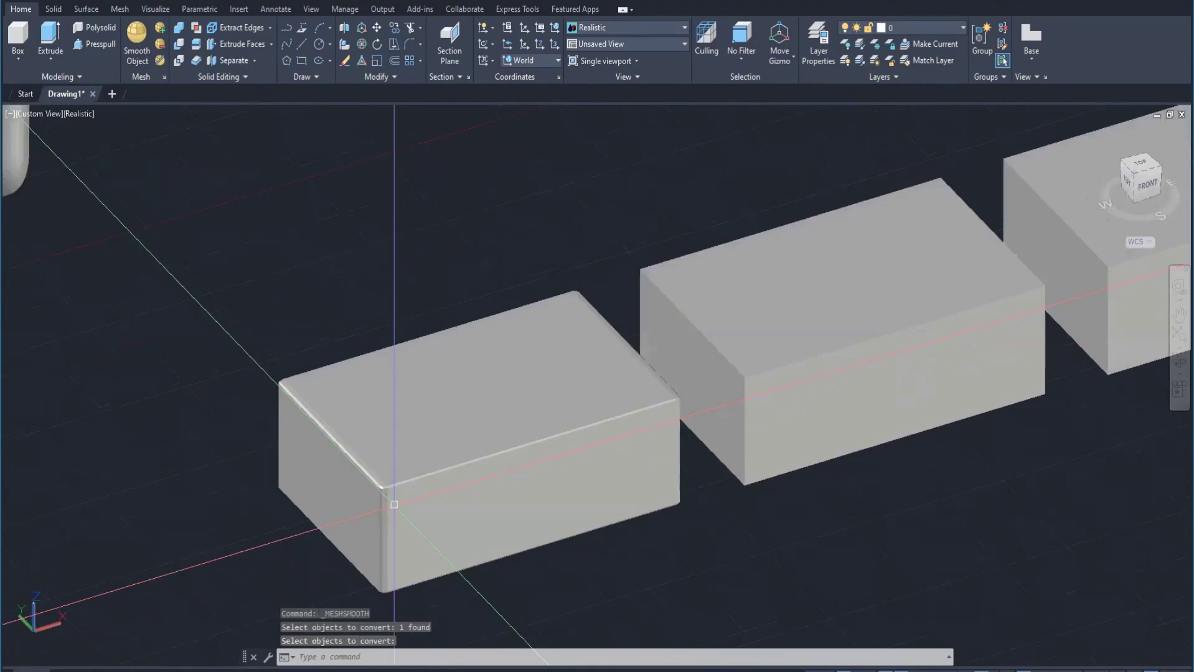
pyautogui.press('Return')
pyautogui.scroll(-3, 401, 413)
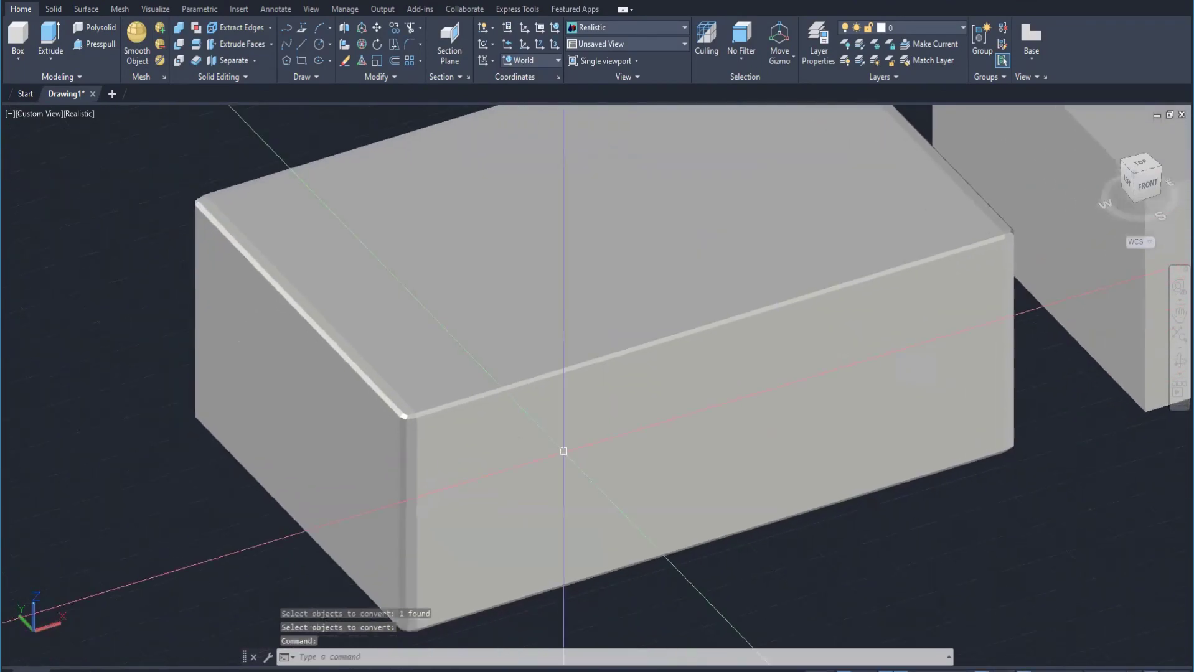
pyautogui.scroll(6, 411, 413)
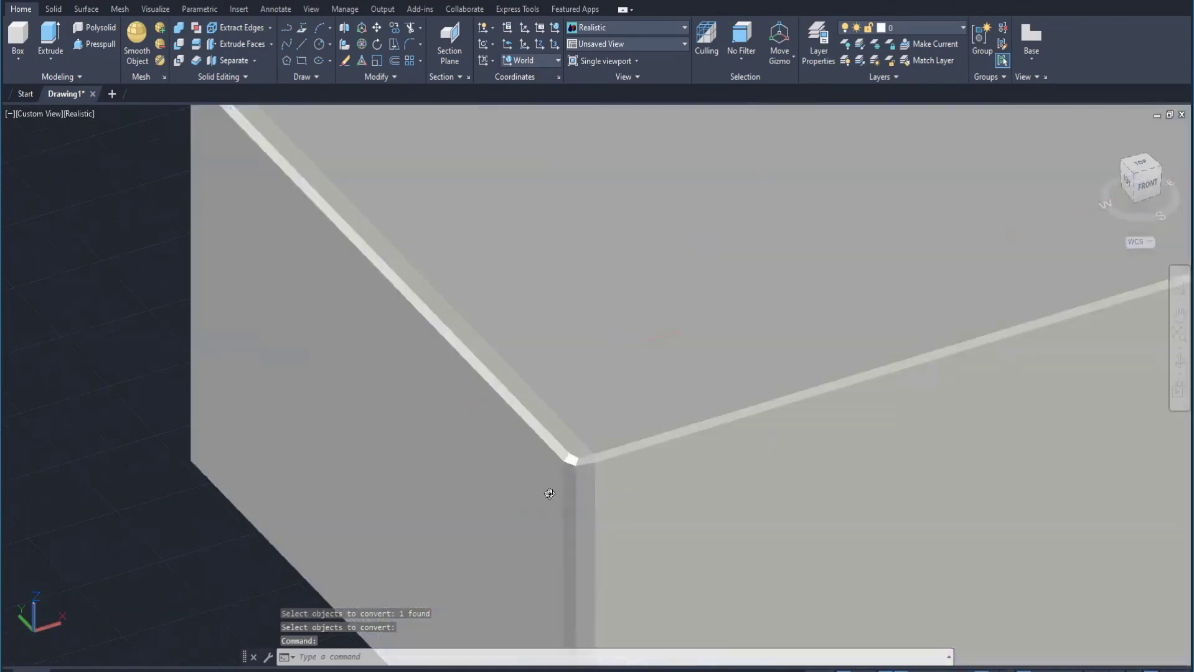
pyautogui.keyDown('shift'); pyautogui.moveTo(549, 493); pyautogui.dragTo(377, 461, button='middle'); pyautogui.keyUp('shift')
pyautogui.scroll(-4, 556, 477)
pyautogui.keyDown('shift'); pyautogui.moveTo(556, 476); pyautogui.dragTo(634, 483, button='middle'); pyautogui.keyUp('shift')
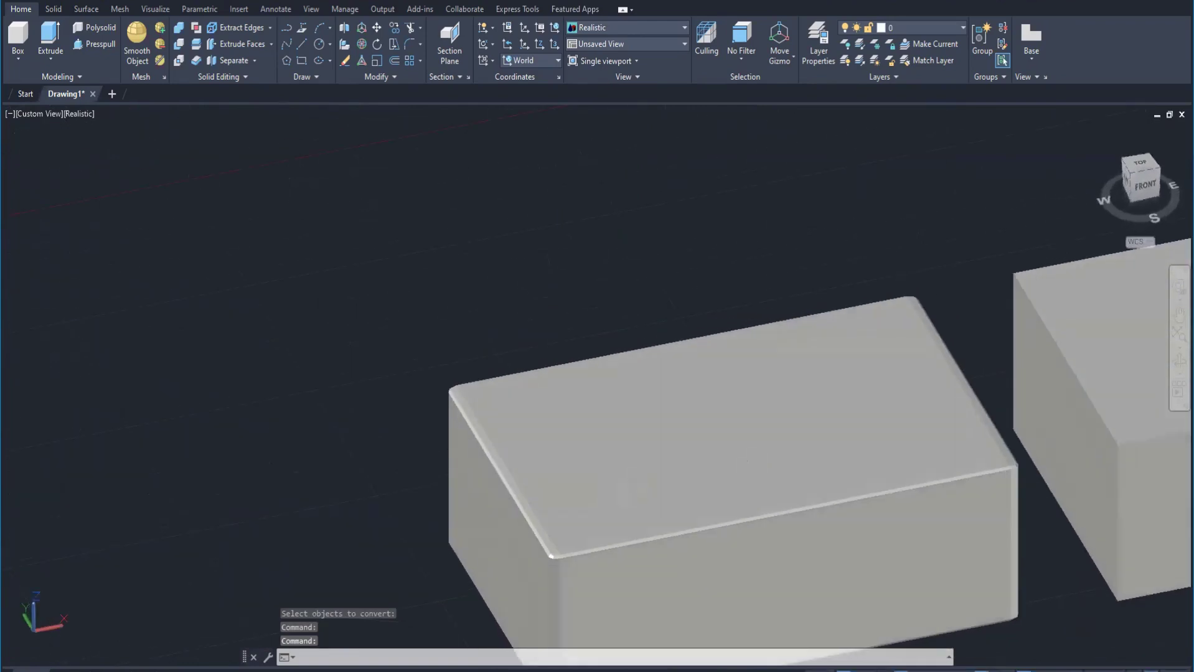
pyautogui.moveTo(512, 525); pyautogui.dragTo(413, 453, button='middle')
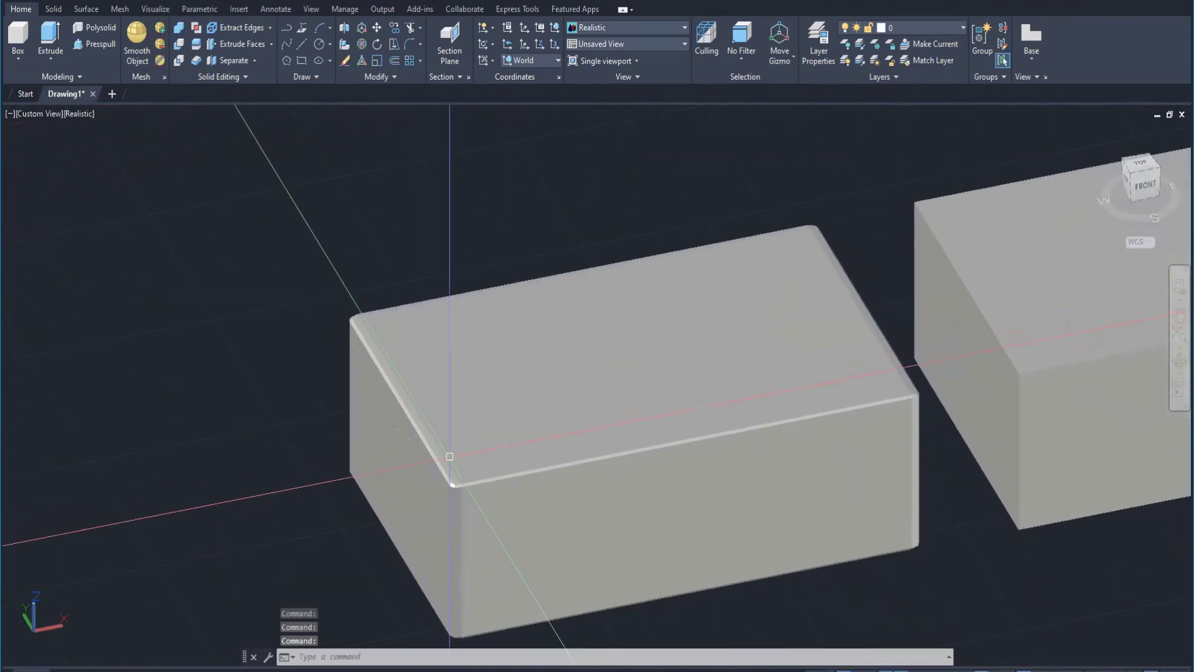
pyautogui.scroll(-5, 400, 453)
pyautogui.scroll(10, 480, 430)
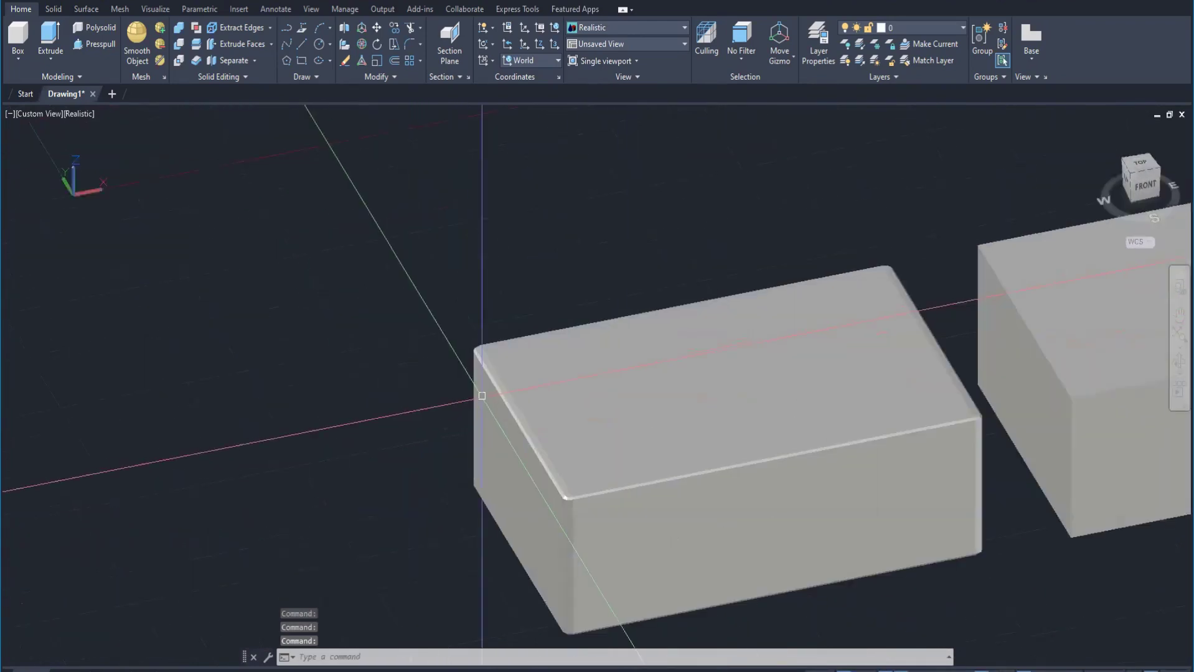
pyautogui.scroll(-8, 510, 397)
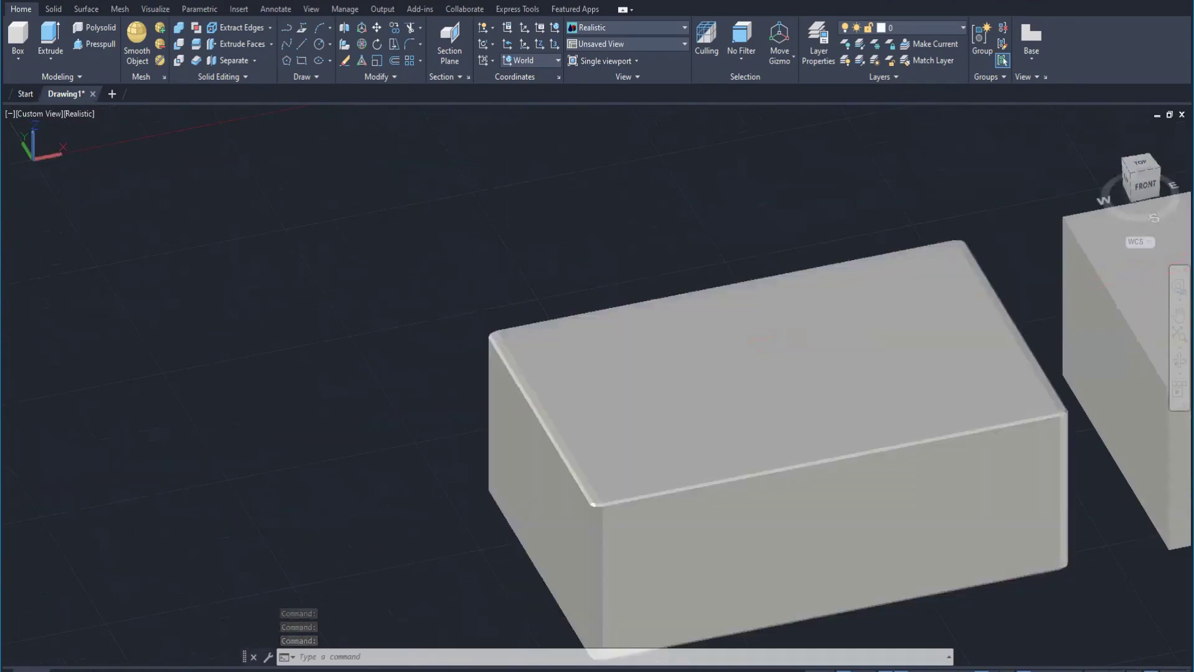
pyautogui.moveTo(510, 397); pyautogui.dragTo(336, 383, button='middle')
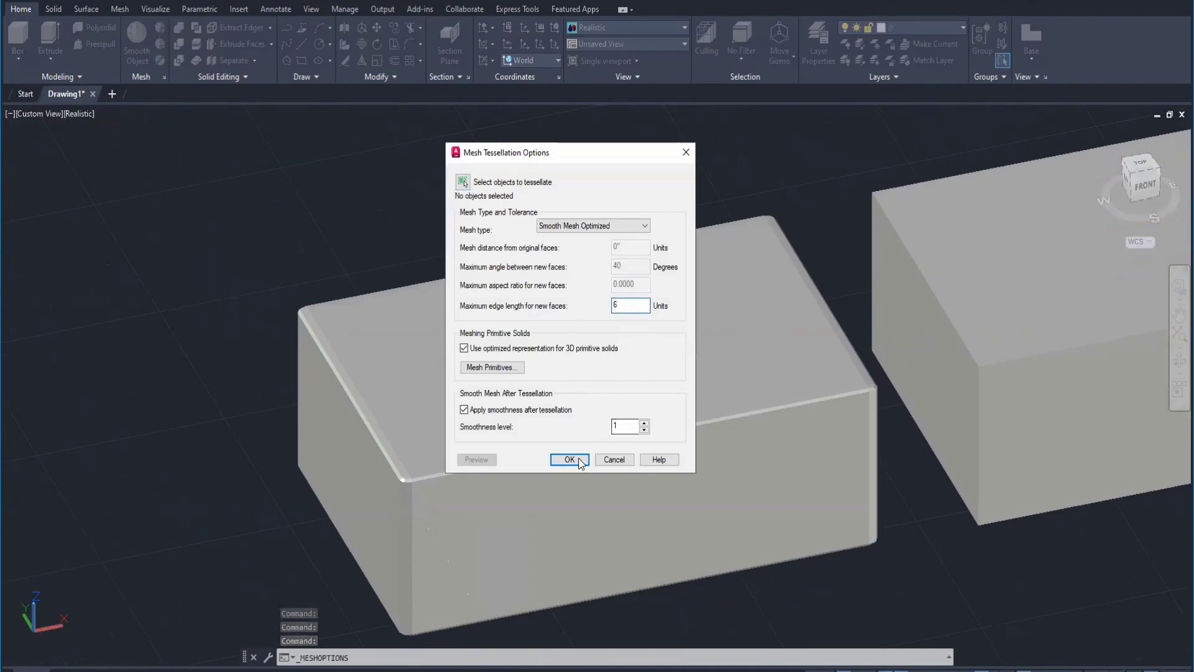
# Set the maximum edge length for new faces to 6" and try to convert the already meshed first box again
pyautogui.press('Return')
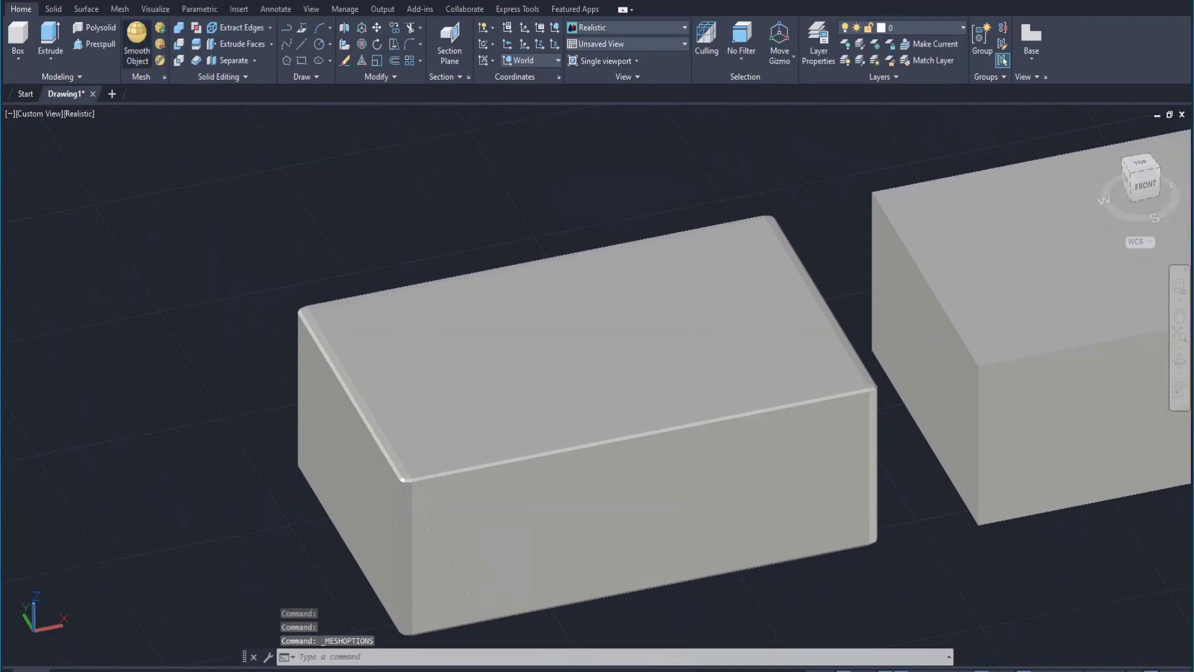
pyautogui.click(592, 483)
pyautogui.press('Return')
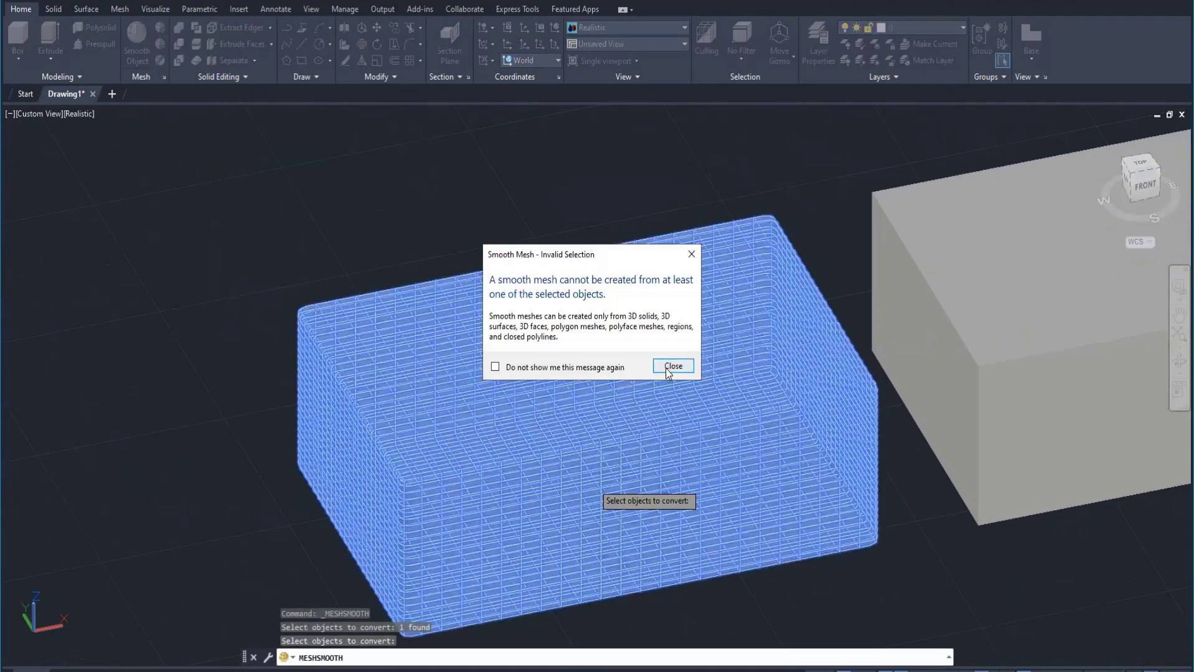
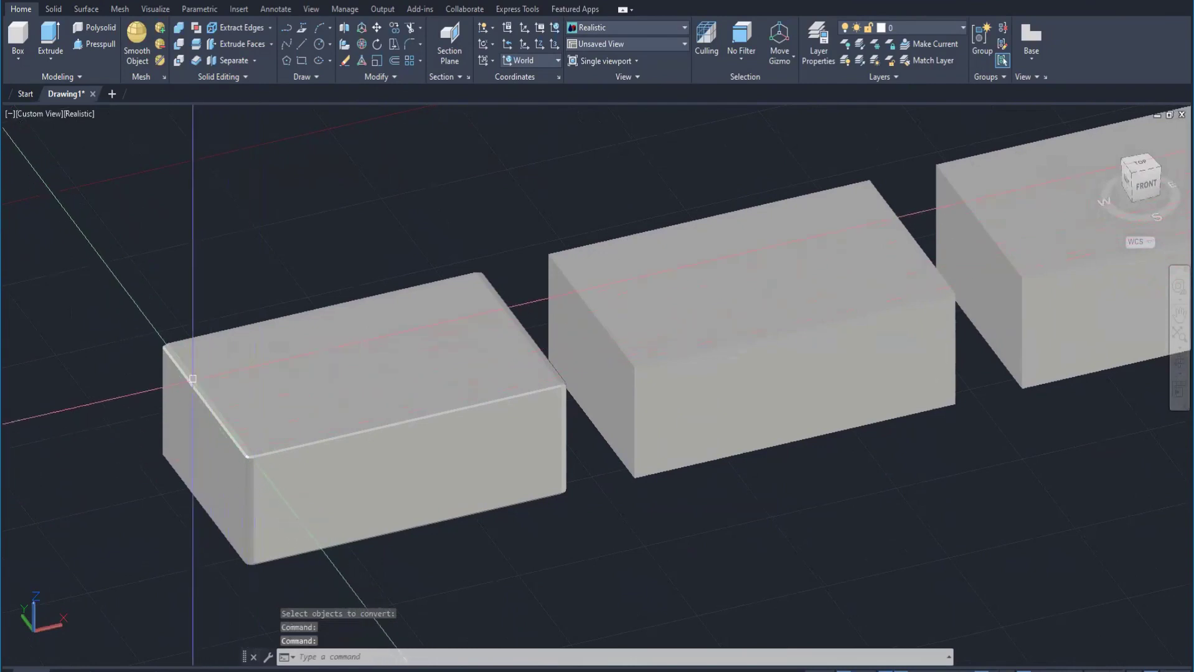
pyautogui.click(277, 436)
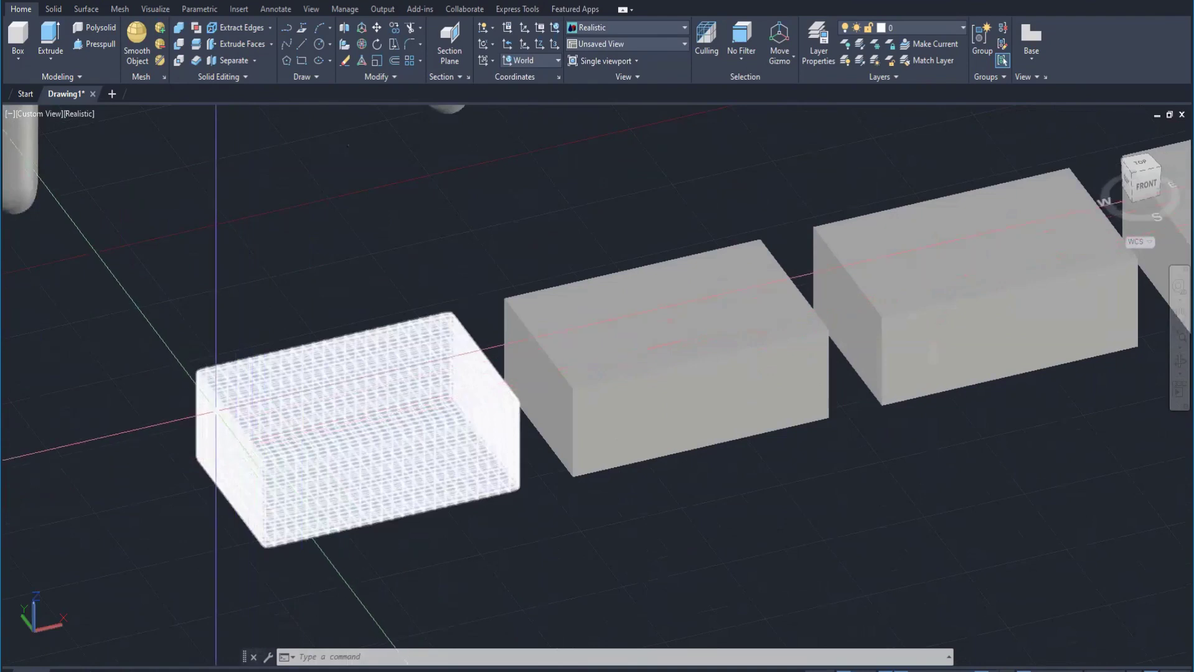
pyautogui.click(160, 60)
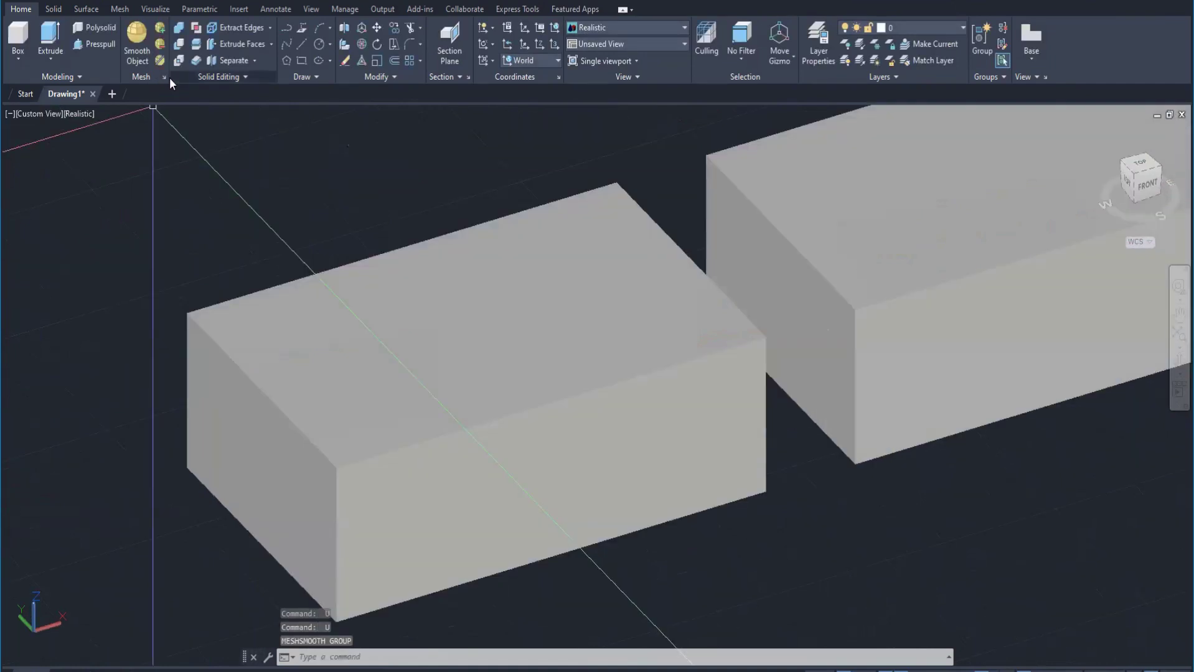
# Set the maximum edge length for new mesh faces to 1' and convert the first box in the row to a smooth mesh
pyautogui.click(165, 76)
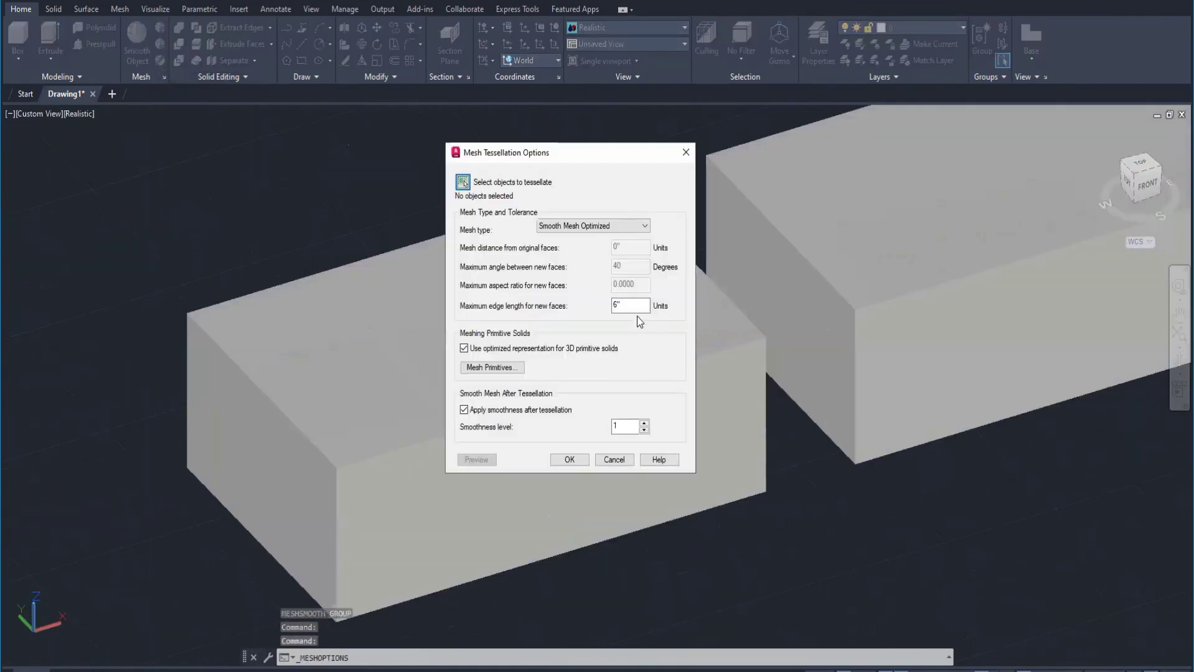
pyautogui.click(622, 306)
pyautogui.doubleClick(622, 305)
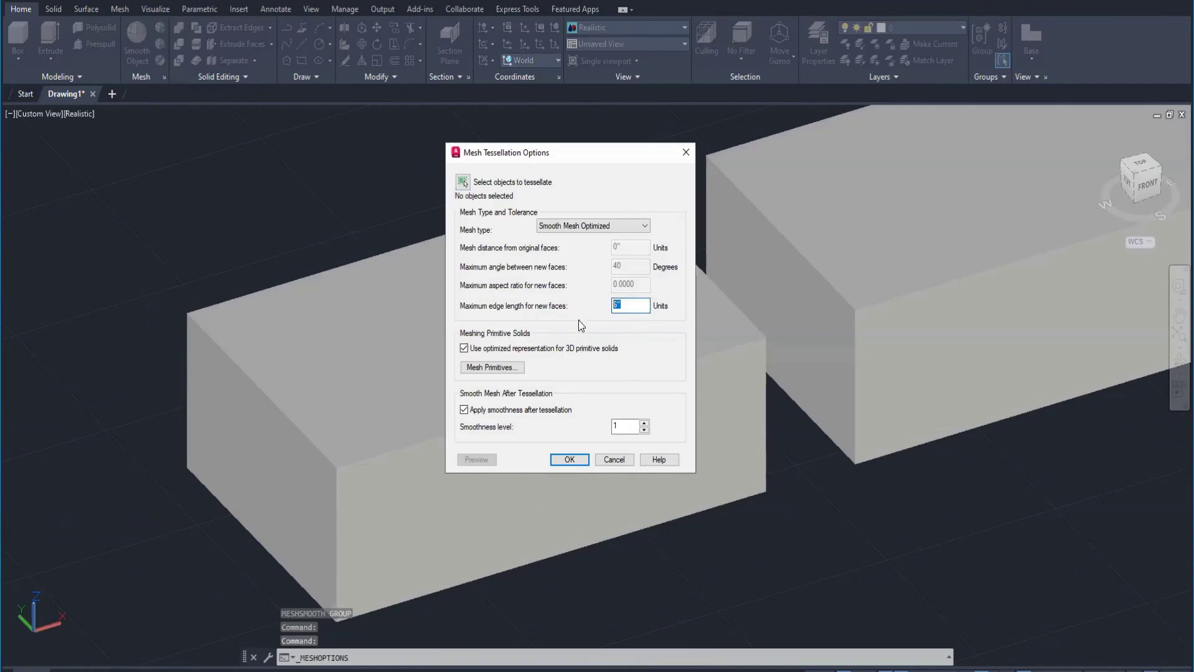
pyautogui.write('12')
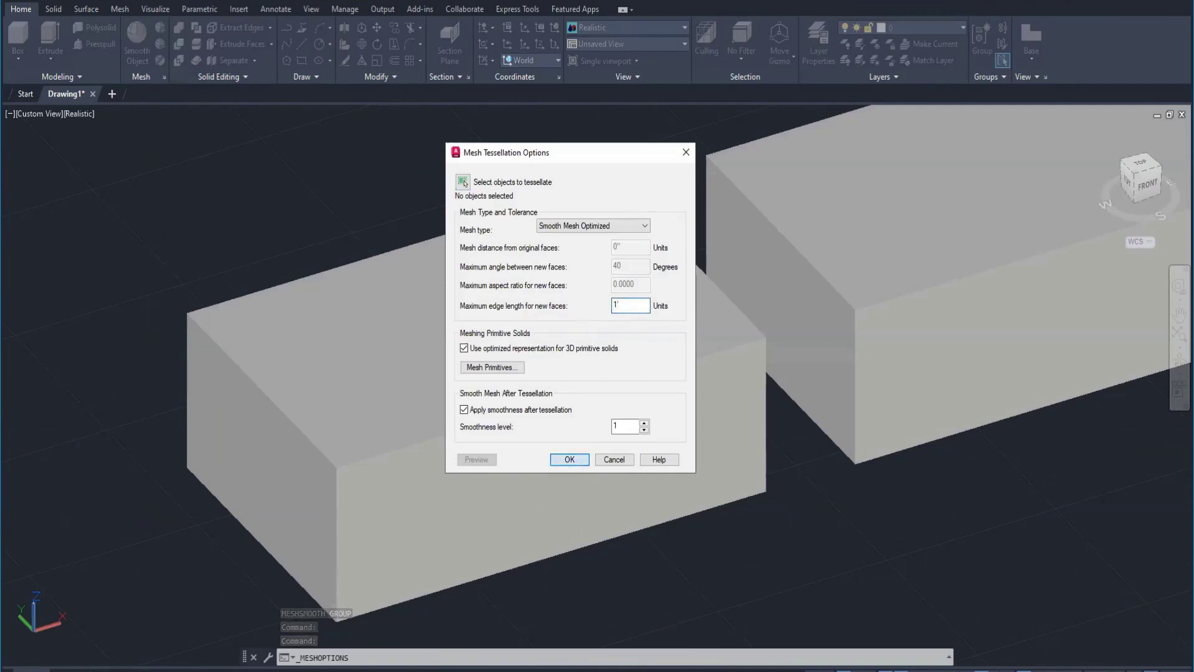
pyautogui.click(578, 463)
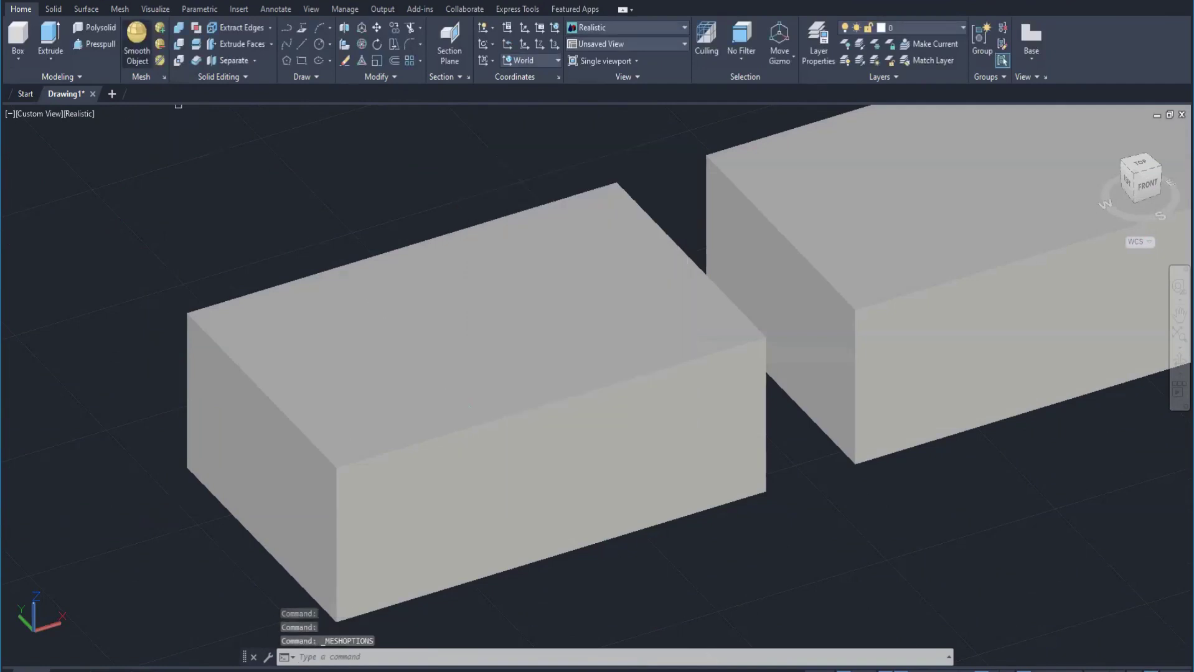
pyautogui.click(137, 43)
pyautogui.click(477, 398)
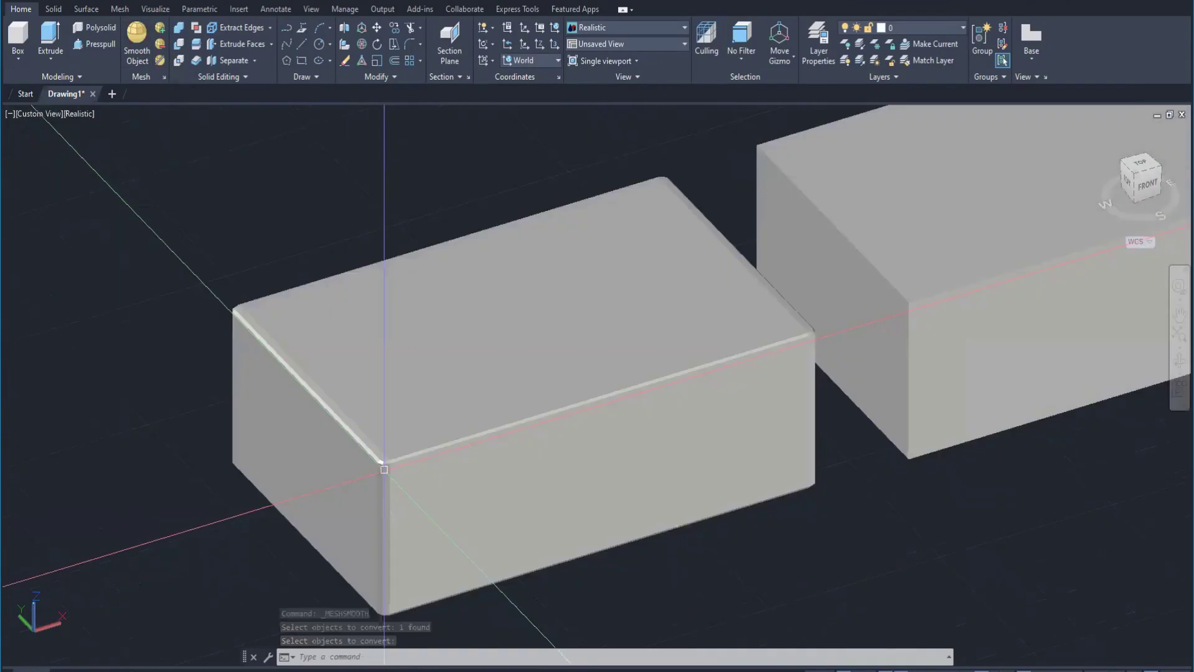
# Examine the first box mesh's edges and face grid up close, and compare them with the U-shaped mesh's grid
pyautogui.scroll(-2, 384, 470)
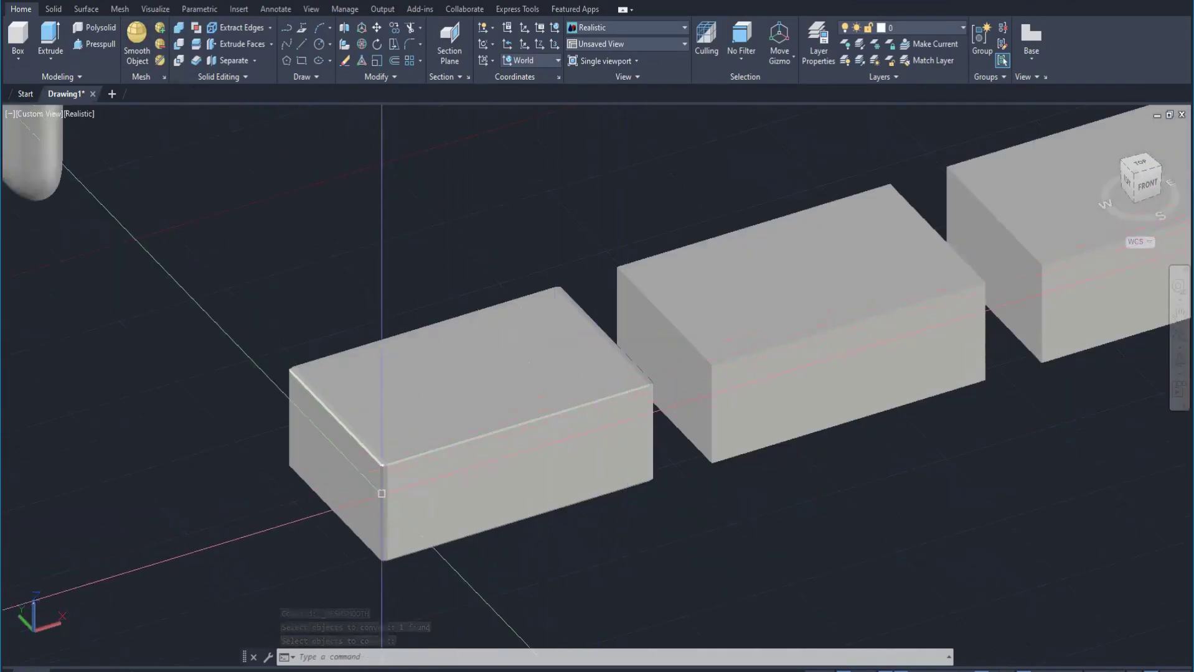
pyautogui.scroll(3, 392, 488)
pyautogui.scroll(2, 373, 486)
pyautogui.scroll(2, 381, 482)
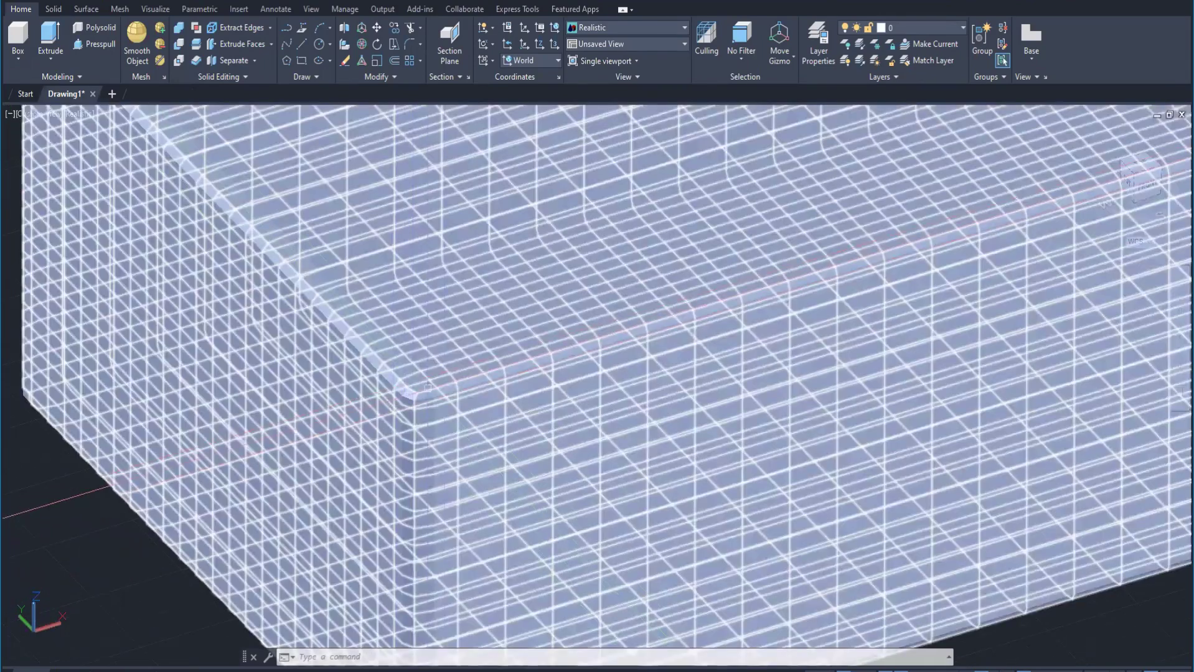
pyautogui.scroll(-5, 398, 432)
pyautogui.scroll(-4, 397, 432)
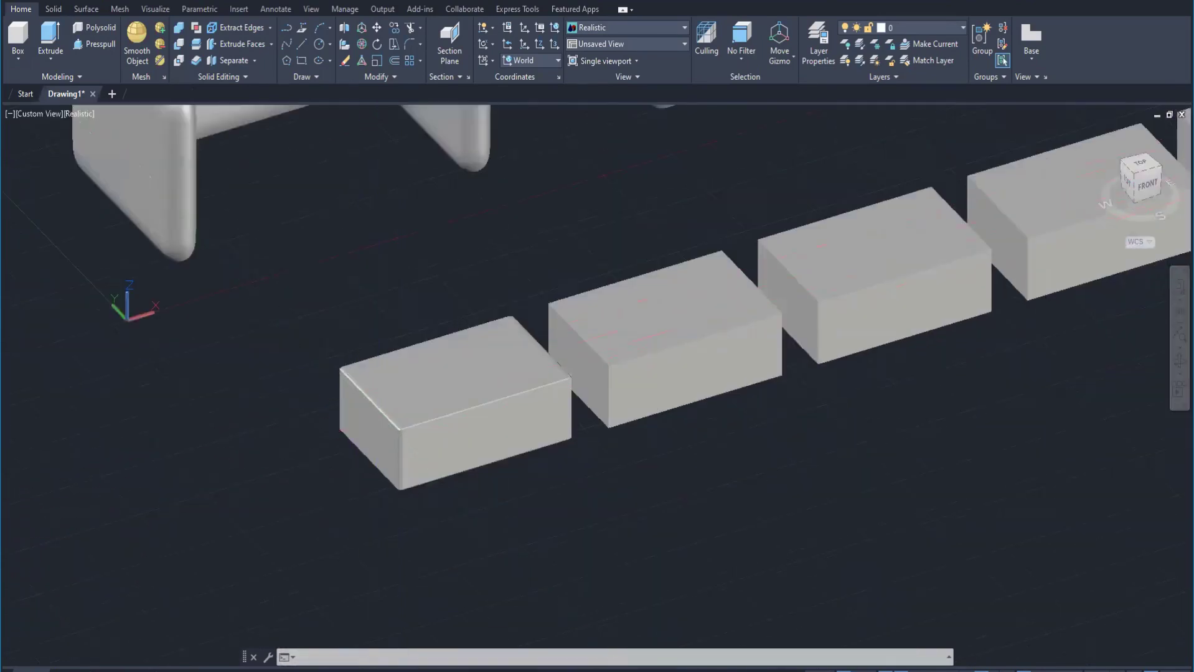
pyautogui.moveTo(398, 434); pyautogui.dragTo(396, 517, button='middle')
pyautogui.moveTo(335, 382); pyautogui.dragTo(286, 488, button='middle')
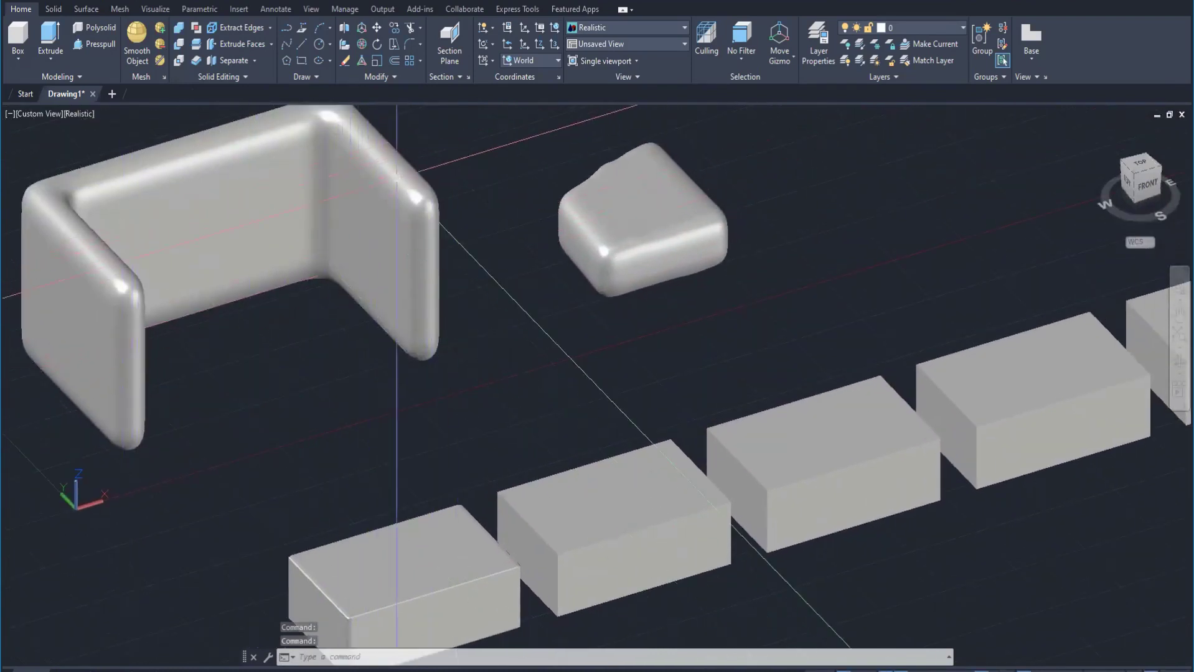
pyautogui.click(277, 239)
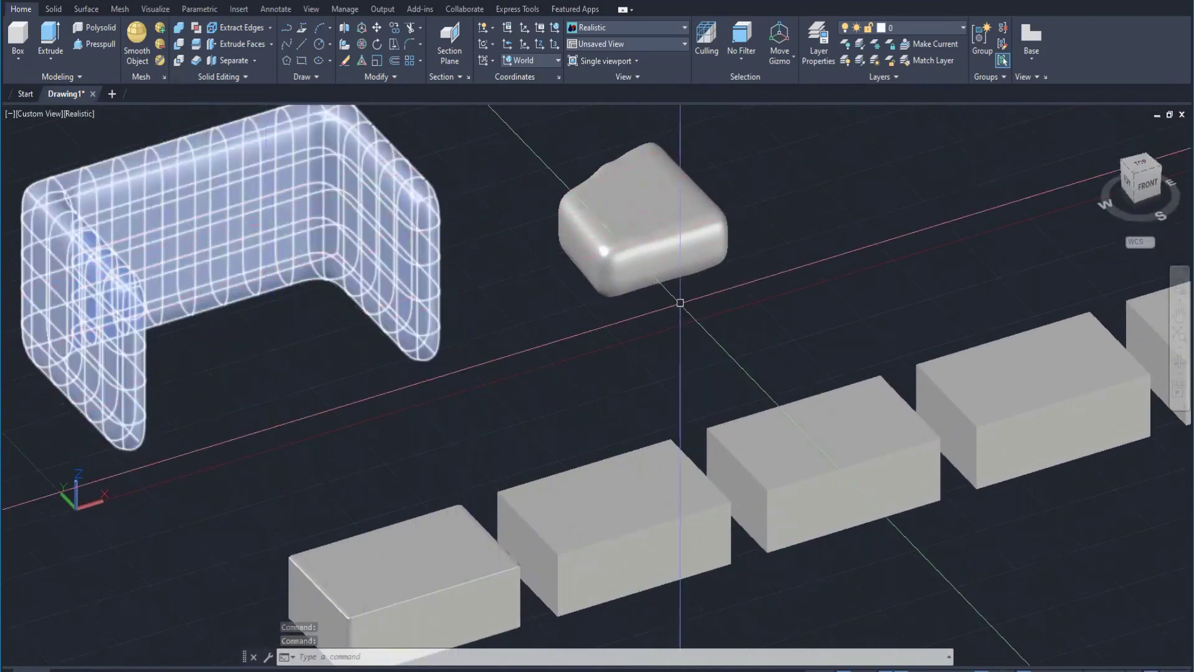
pyautogui.press('Escape')
pyautogui.moveTo(453, 423); pyautogui.dragTo(474, 301, button='middle')
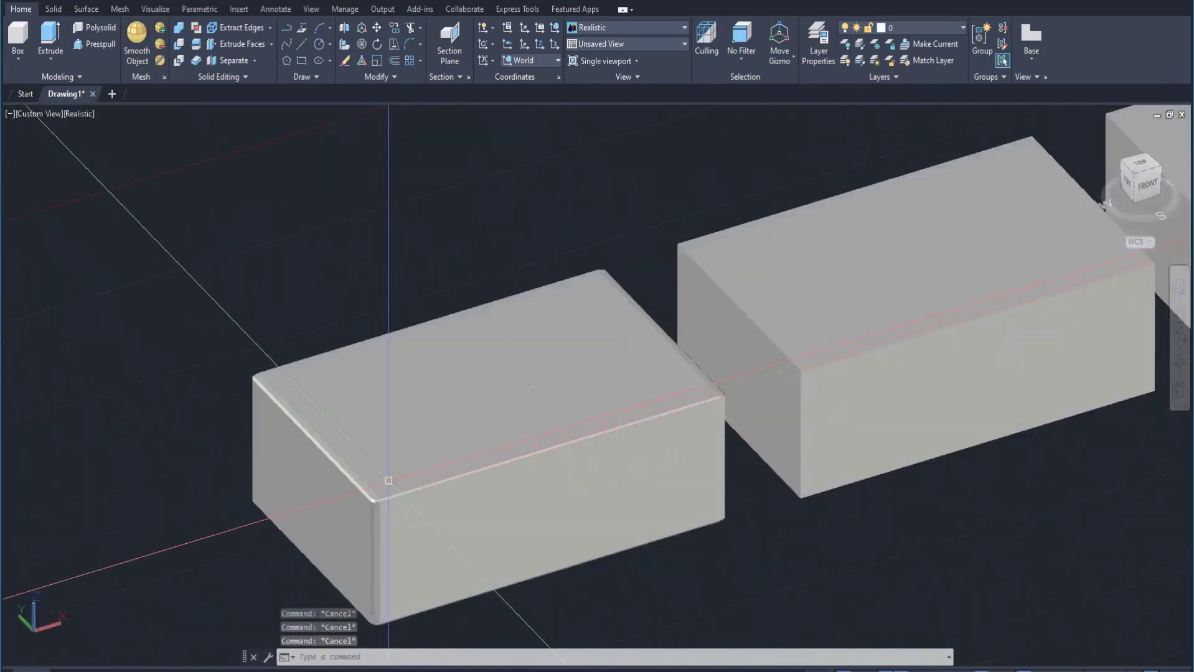
# Undo the smooth mesh conversion of the first box
pyautogui.write('U')
pyautogui.press('Return')
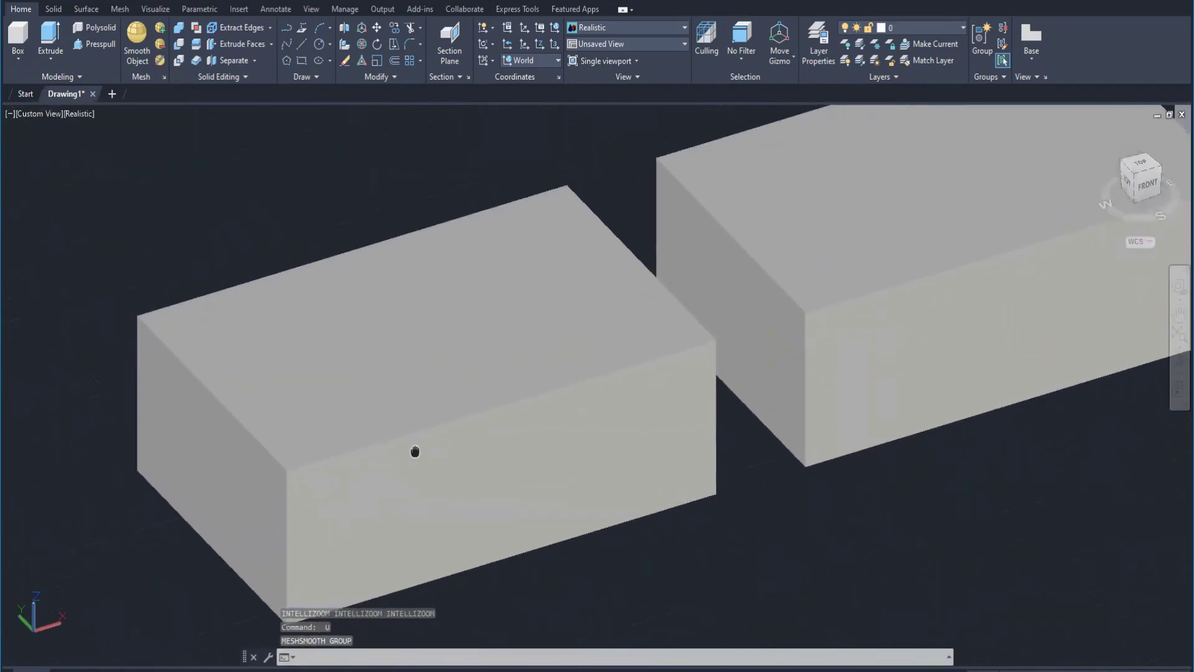
# Set the box mesh primitive's tessellation divisions to 2 for length, width and height
pyautogui.click(165, 77)
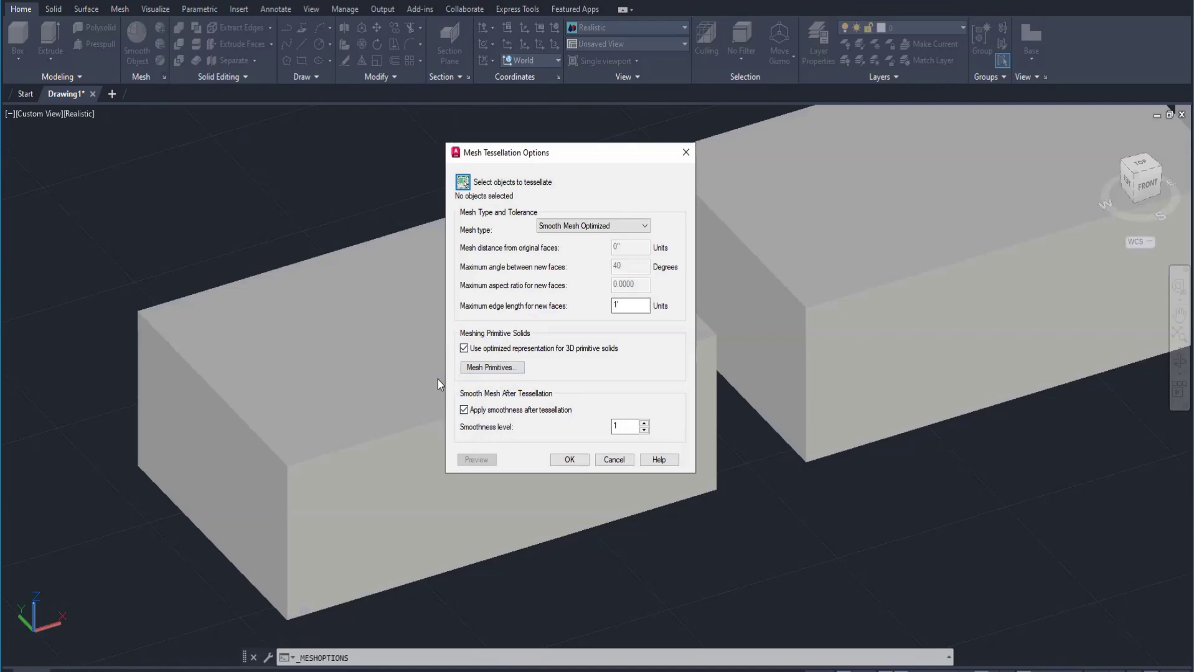
pyautogui.click(506, 368)
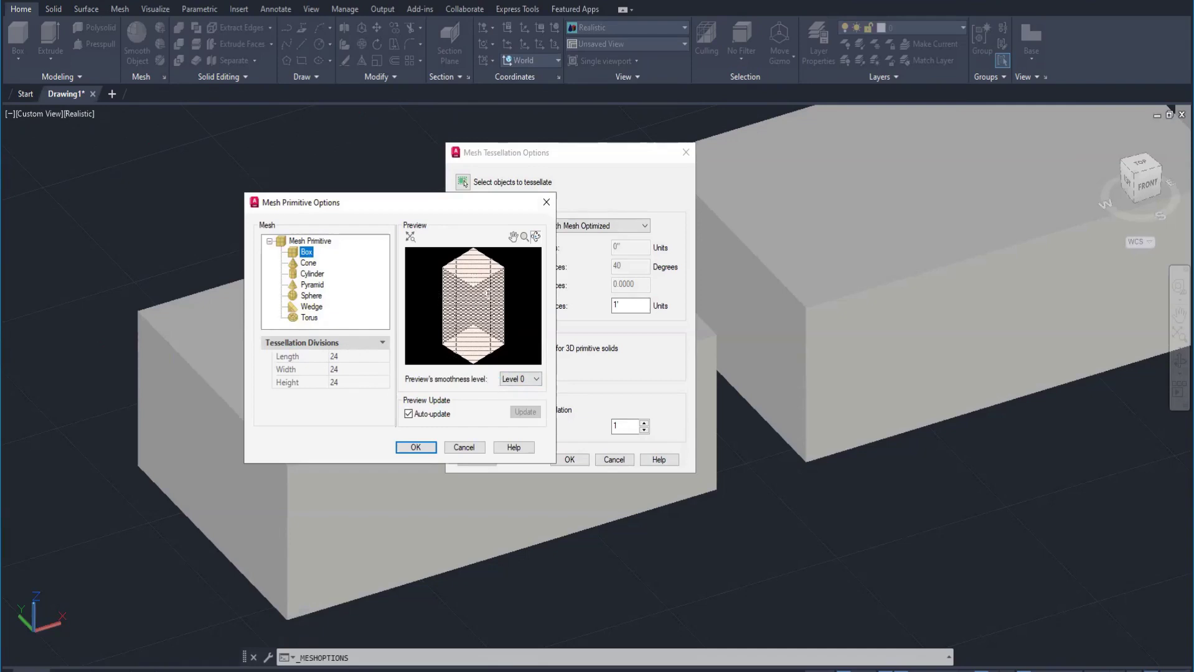
pyautogui.click(348, 358)
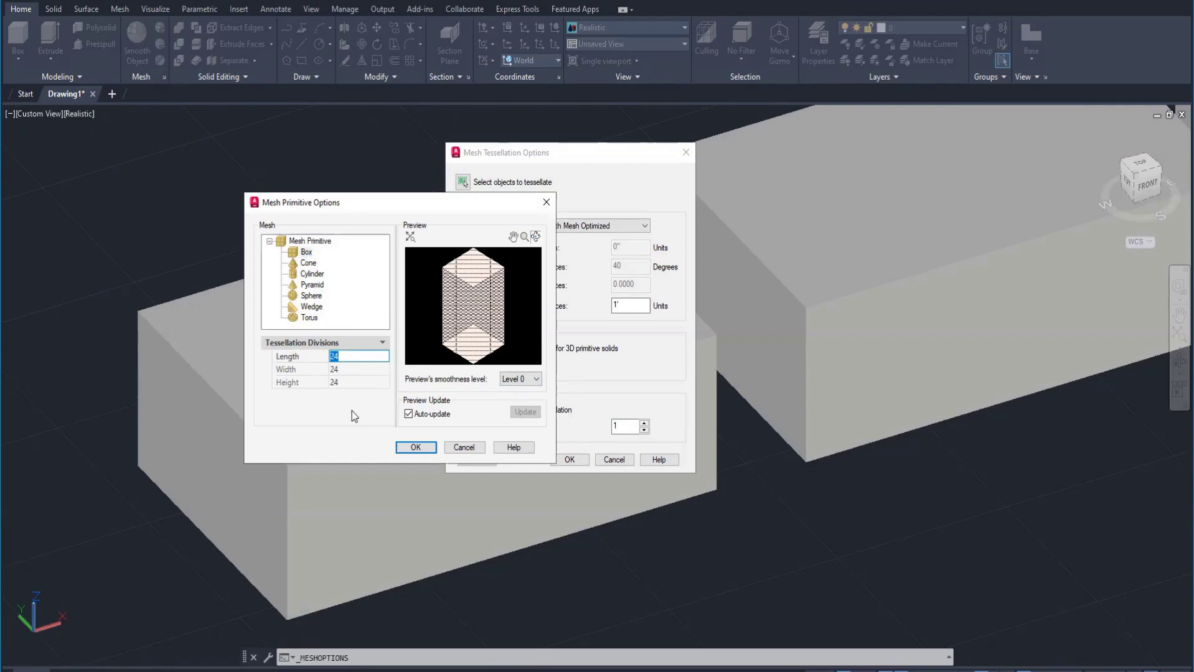
pyautogui.write('1')
pyautogui.click(352, 371)
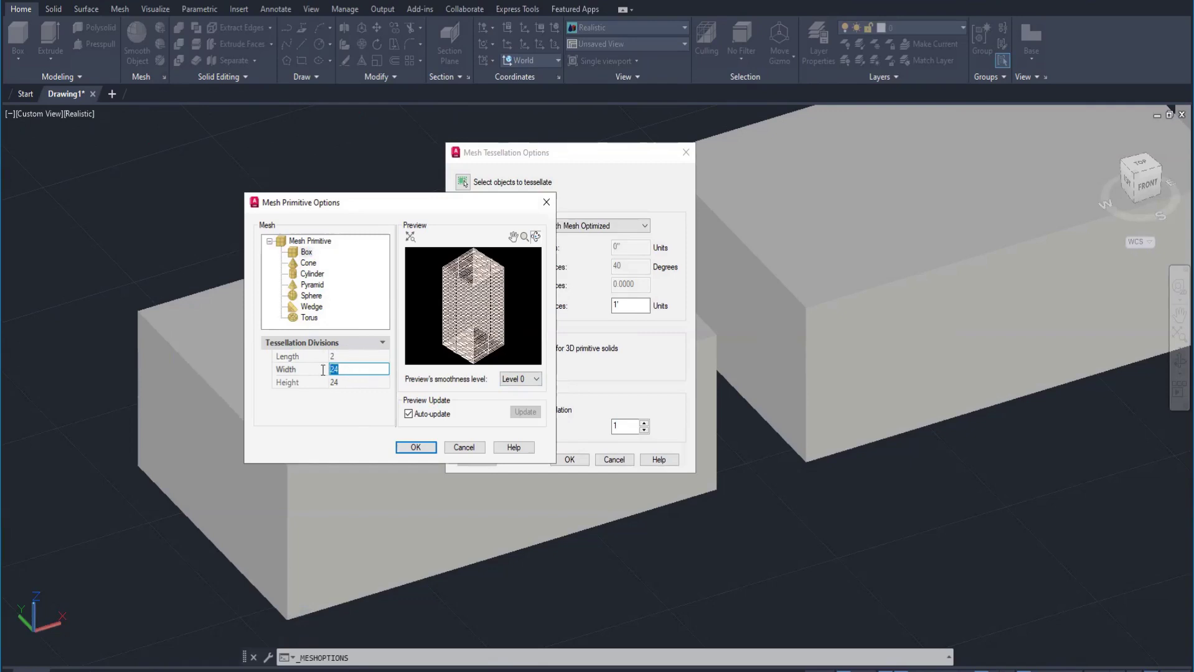
pyautogui.click(347, 384)
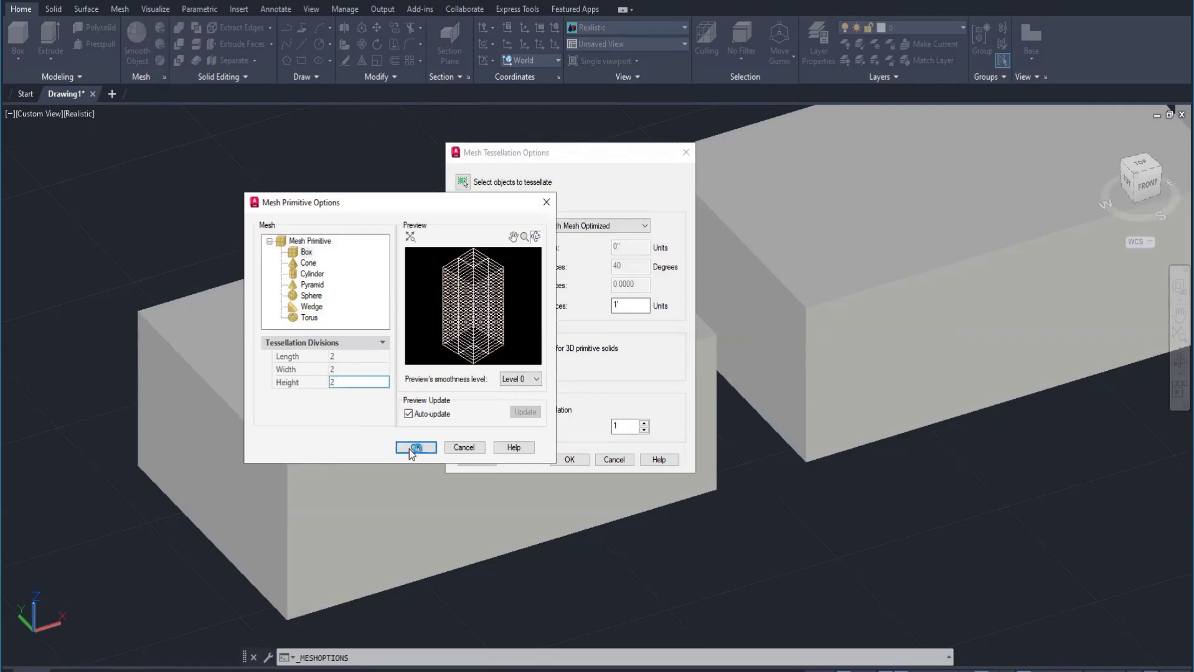
pyautogui.write('2')
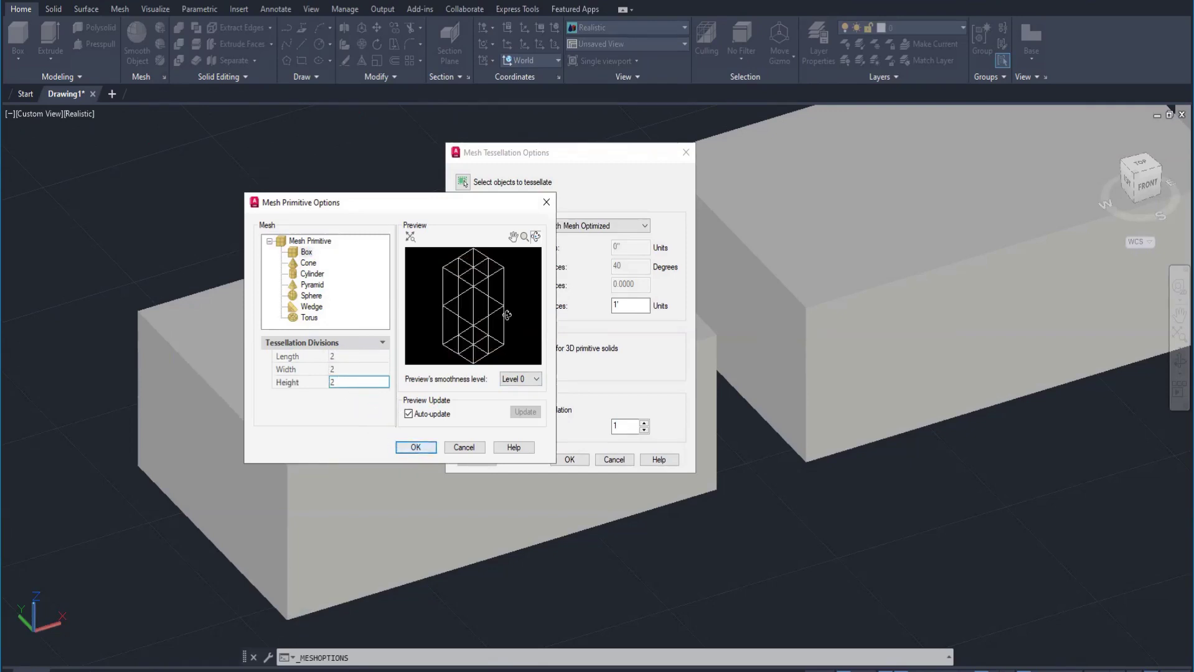
# Inspect the box primitive preview from another angle, accept the tessellation options and convert the first box to a smooth mesh
pyautogui.moveTo(497, 308)
pyautogui.mouseDown()
pyautogui.moveTo(512, 284)
pyautogui.moveTo(514, 306)
pyautogui.moveTo(477, 319)
pyautogui.mouseUp()
pyautogui.click(417, 448)
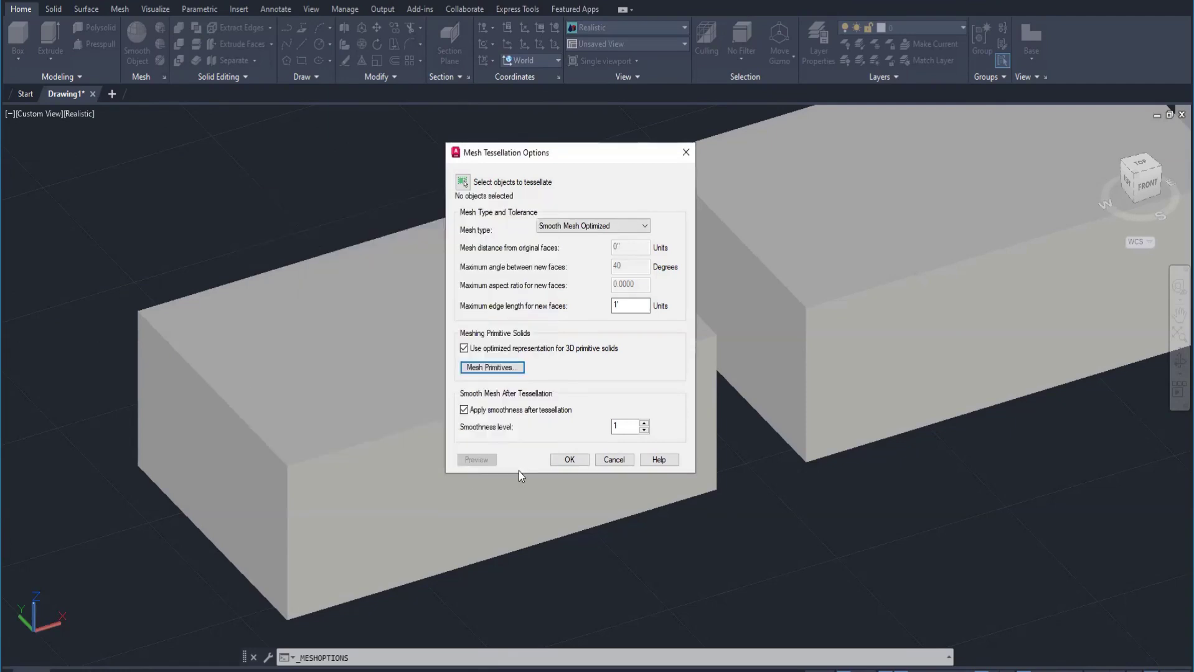
pyautogui.click(569, 460)
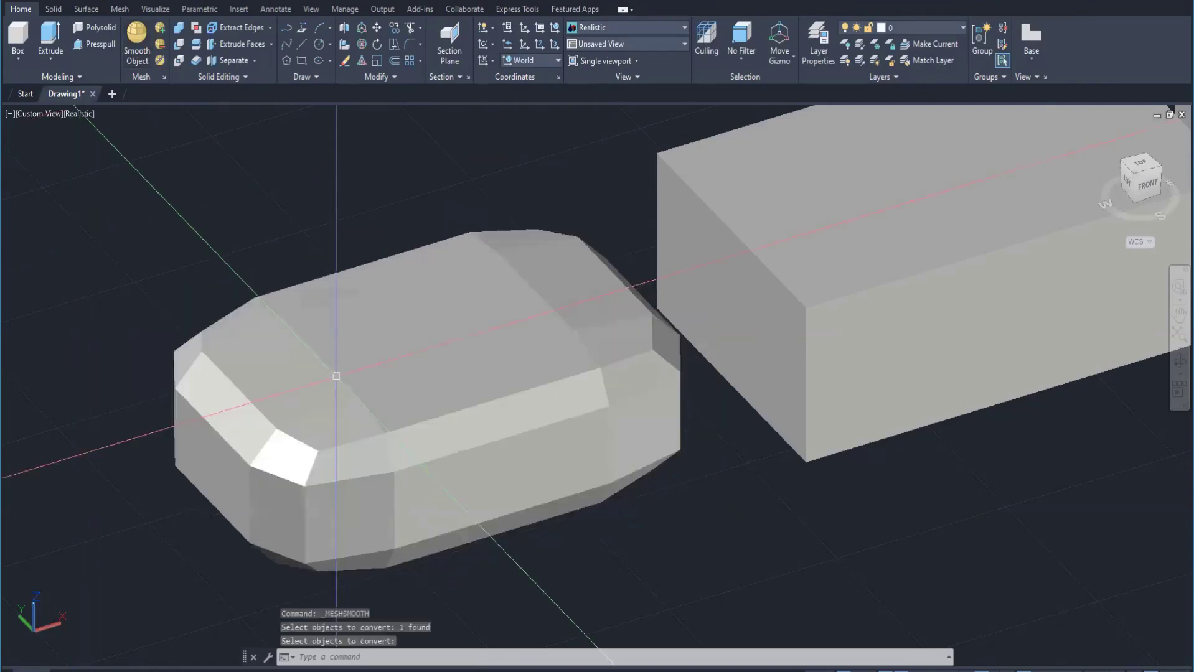
# Inspect the first box's faceted mesh and increase its smoothness level
pyautogui.scroll(-2, 336, 376)
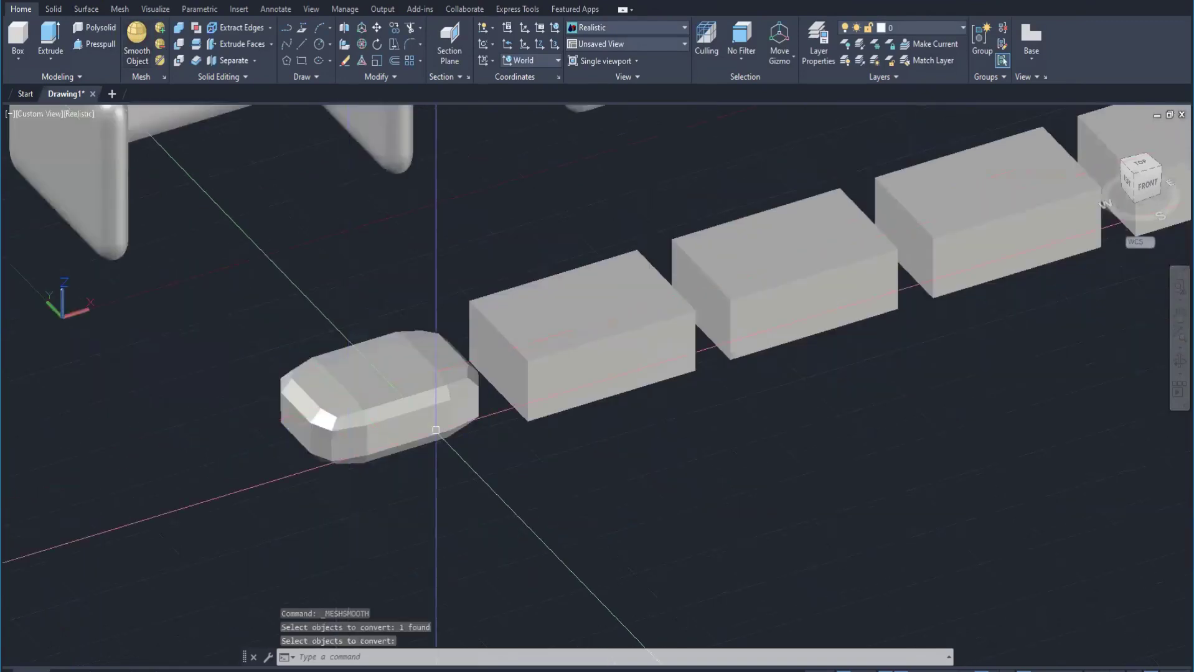
pyautogui.moveTo(434, 429)
pyautogui.keyDown('shift'); pyautogui.mouseDown(button='middle')
pyautogui.moveTo(398, 485)
pyautogui.moveTo(465, 421)
pyautogui.moveTo(430, 433)
pyautogui.moveTo(445, 479)
pyautogui.moveTo(426, 462)
pyautogui.mouseUp(button='middle'); pyautogui.keyUp('shift')
pyautogui.scroll(3, 399, 427)
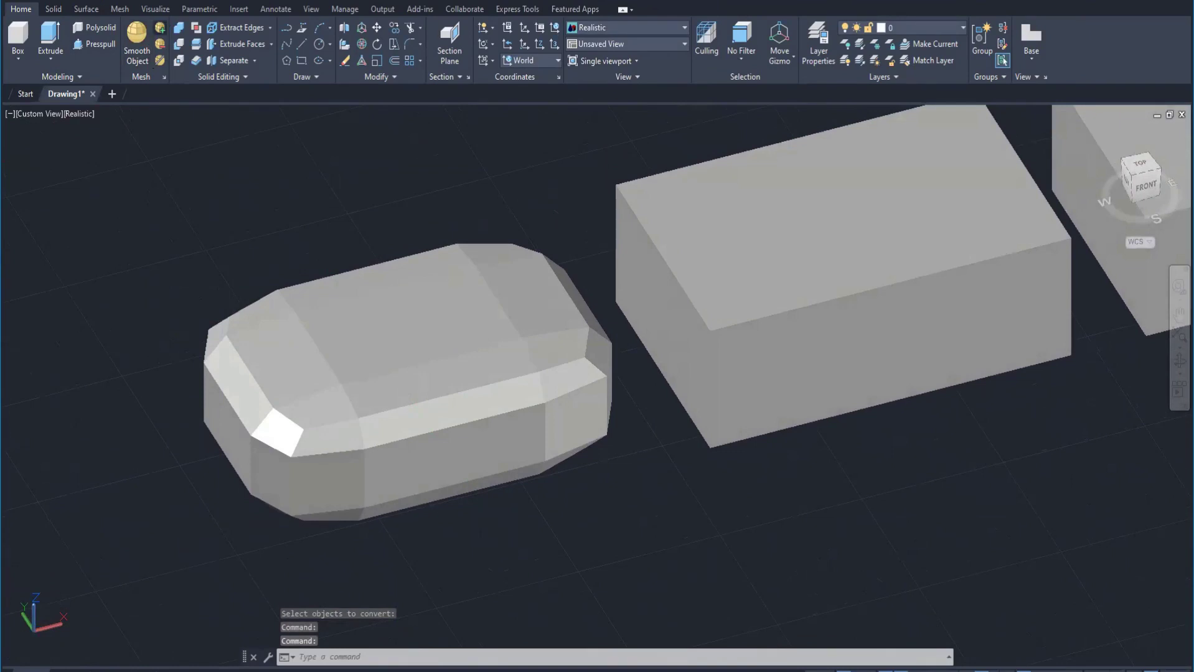
pyautogui.keyDown('shift'); pyautogui.moveTo(576, 467); pyautogui.dragTo(502, 415, button='middle'); pyautogui.keyUp('shift')
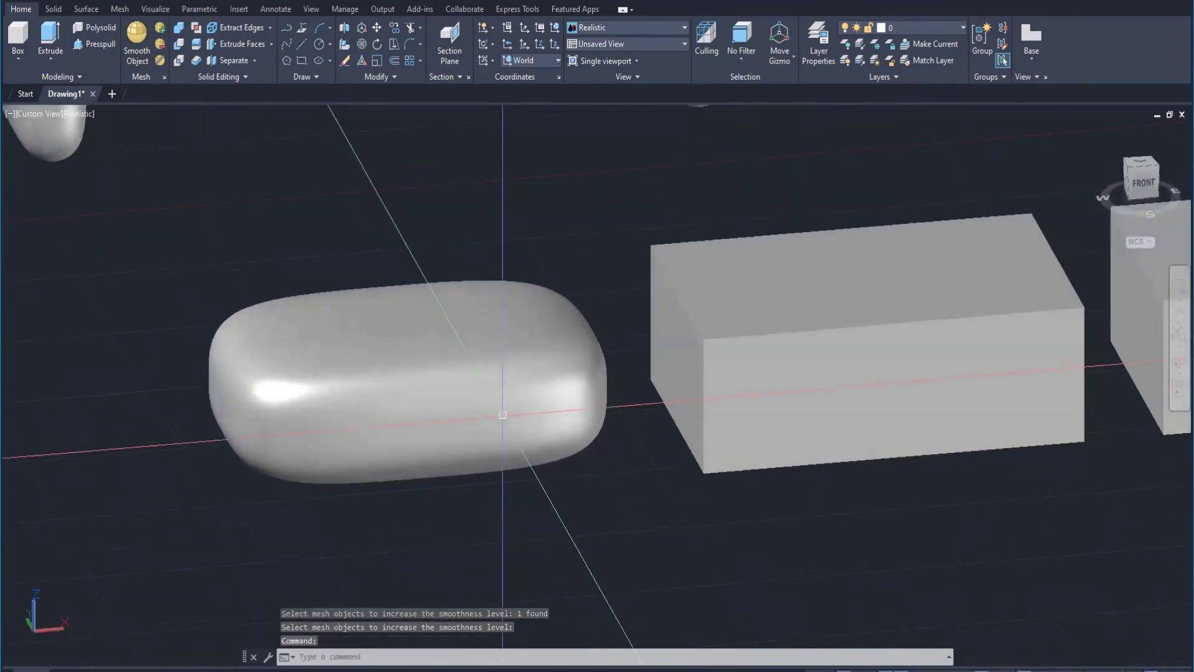
# Set the box mesh primitive's length, width and height divisions to 6 for meshing the second box
pyautogui.moveTo(555, 384); pyautogui.dragTo(320, 413, button='middle')
pyautogui.scroll(1, 498, 403)
pyautogui.keyDown('shift'); pyautogui.moveTo(523, 443); pyautogui.dragTo(557, 450, button='middle'); pyautogui.keyUp('shift')
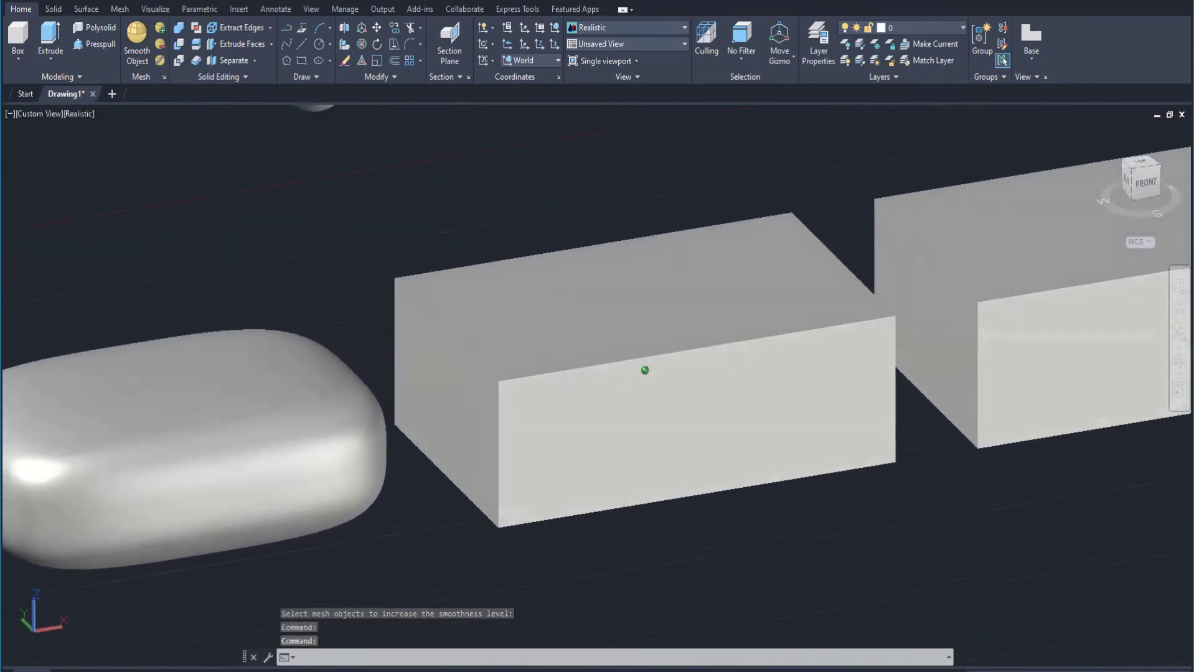
pyautogui.keyDown('shift'); pyautogui.moveTo(645, 370); pyautogui.dragTo(642, 371, button='middle'); pyautogui.keyUp('shift')
pyautogui.click(162, 76)
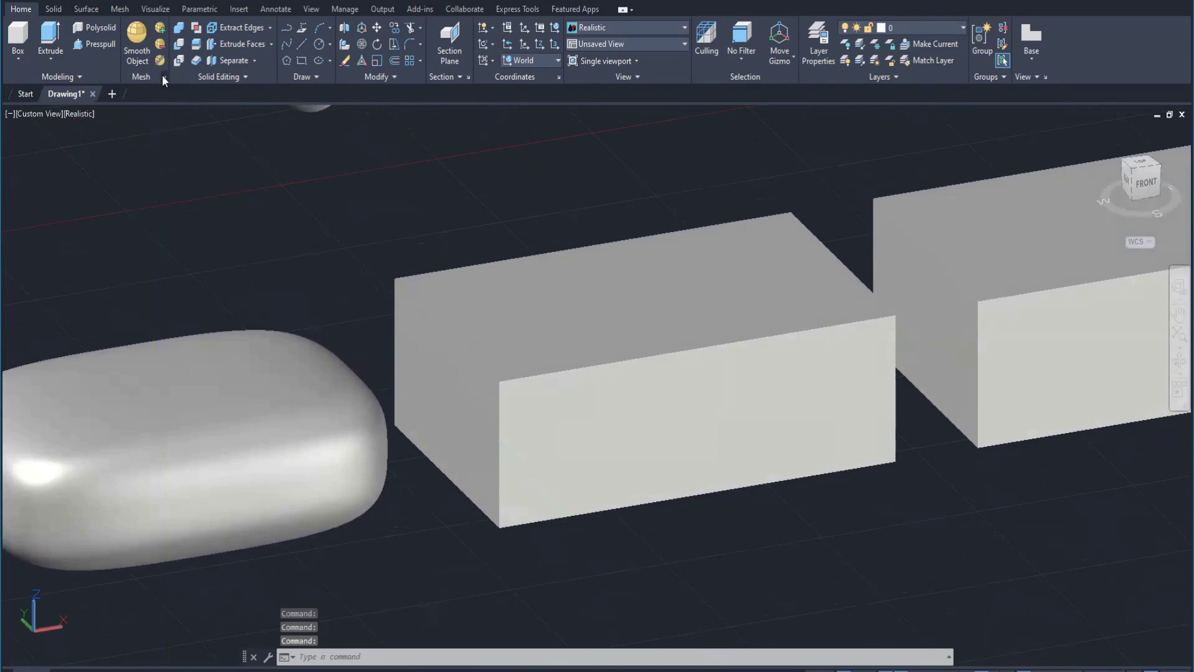
pyautogui.click(497, 370)
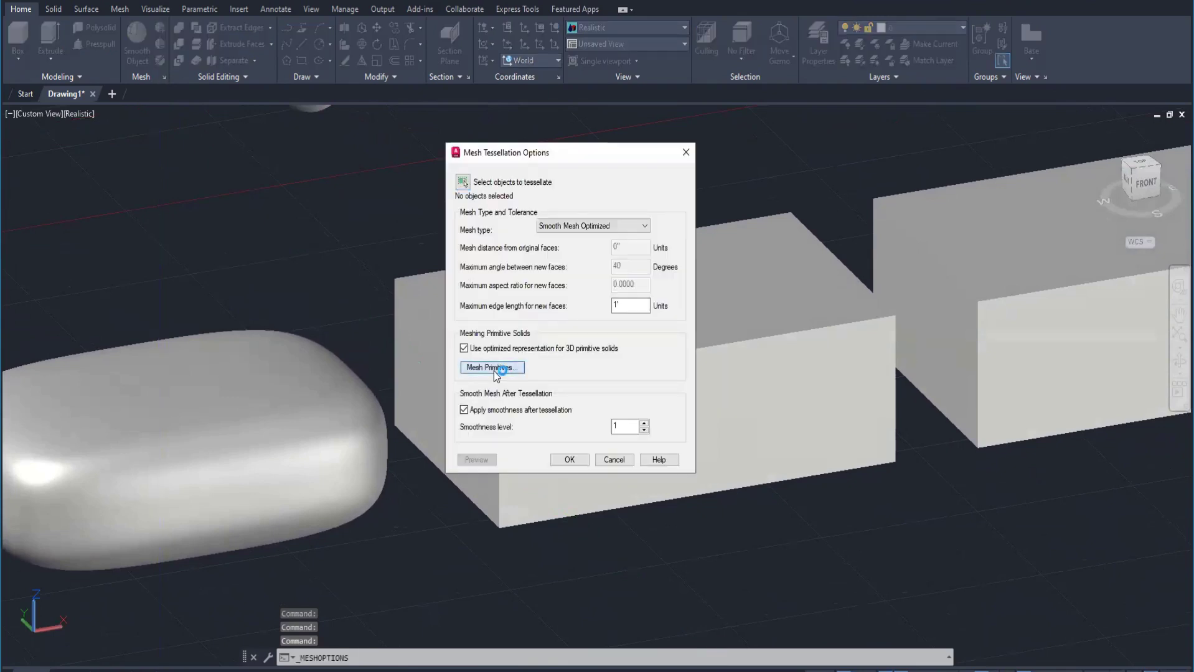
pyautogui.click(347, 356)
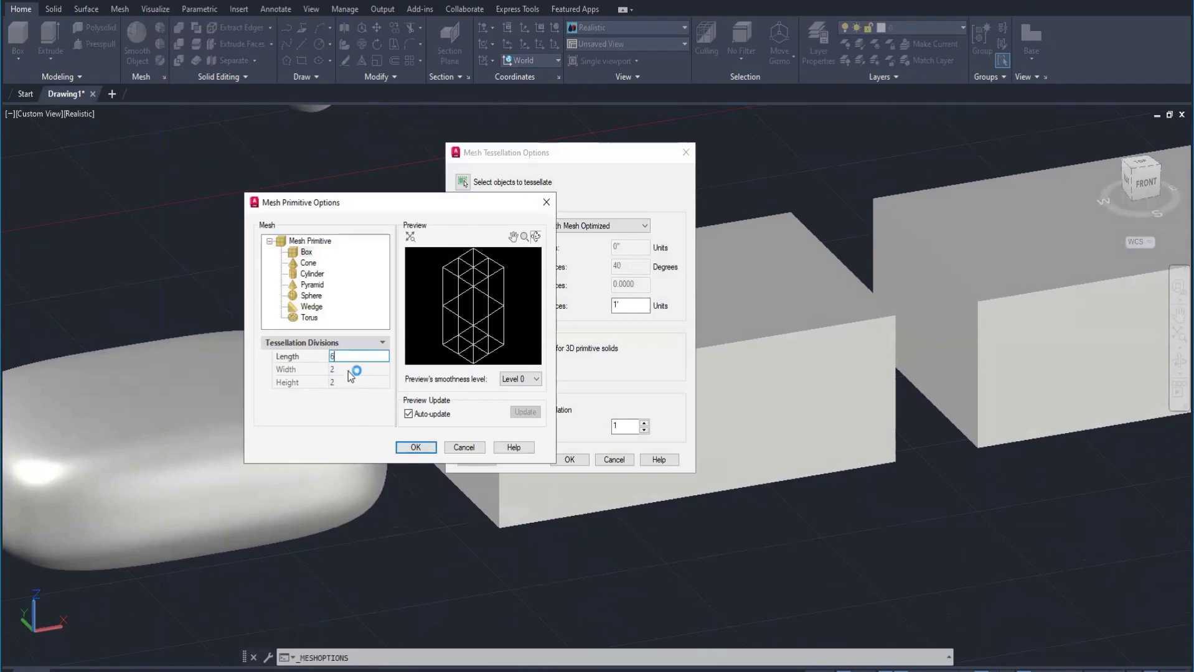
pyautogui.write('6')
pyautogui.click(348, 370)
pyautogui.click(348, 383)
pyautogui.write('6')
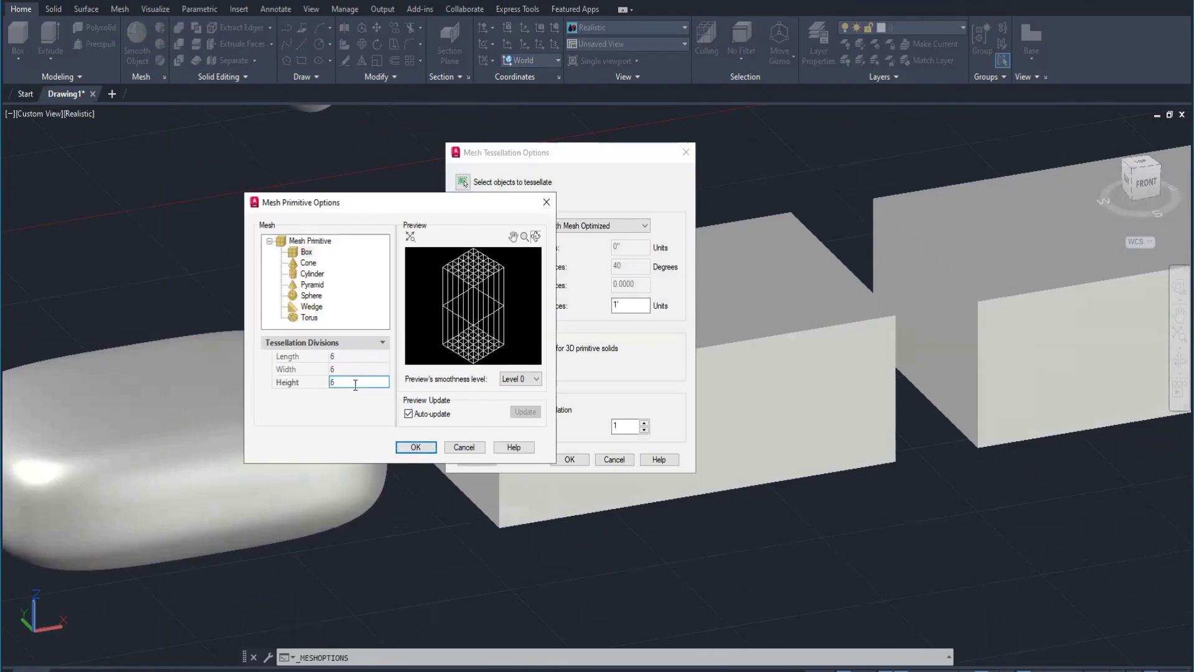
pyautogui.press('BackSpace')
# Check the new division grid in the rotated preview, accept the options and convert the second box to a smooth mesh
pyautogui.moveTo(498, 315)
pyautogui.mouseDown()
pyautogui.moveTo(479, 305)
pyautogui.moveTo(448, 342)
pyautogui.moveTo(508, 319)
pyautogui.moveTo(483, 299)
pyautogui.moveTo(477, 262)
pyautogui.moveTo(453, 292)
pyautogui.moveTo(478, 283)
pyautogui.moveTo(492, 301)
pyautogui.mouseUp()
pyautogui.click(398, 367)
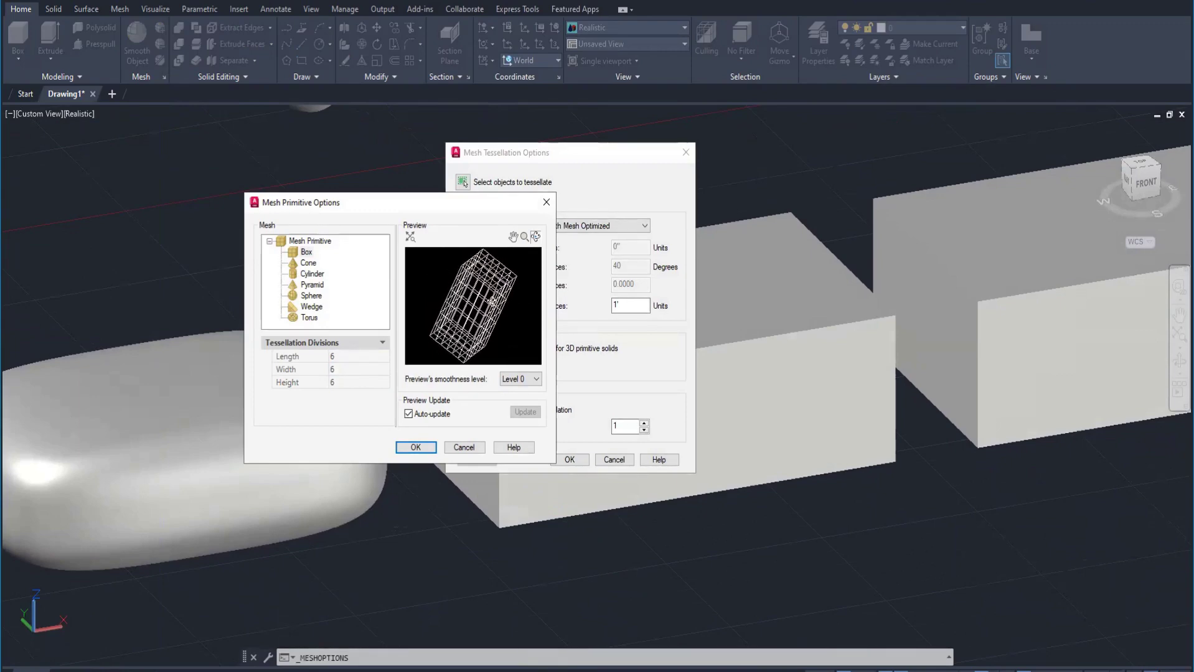
pyautogui.click(416, 448)
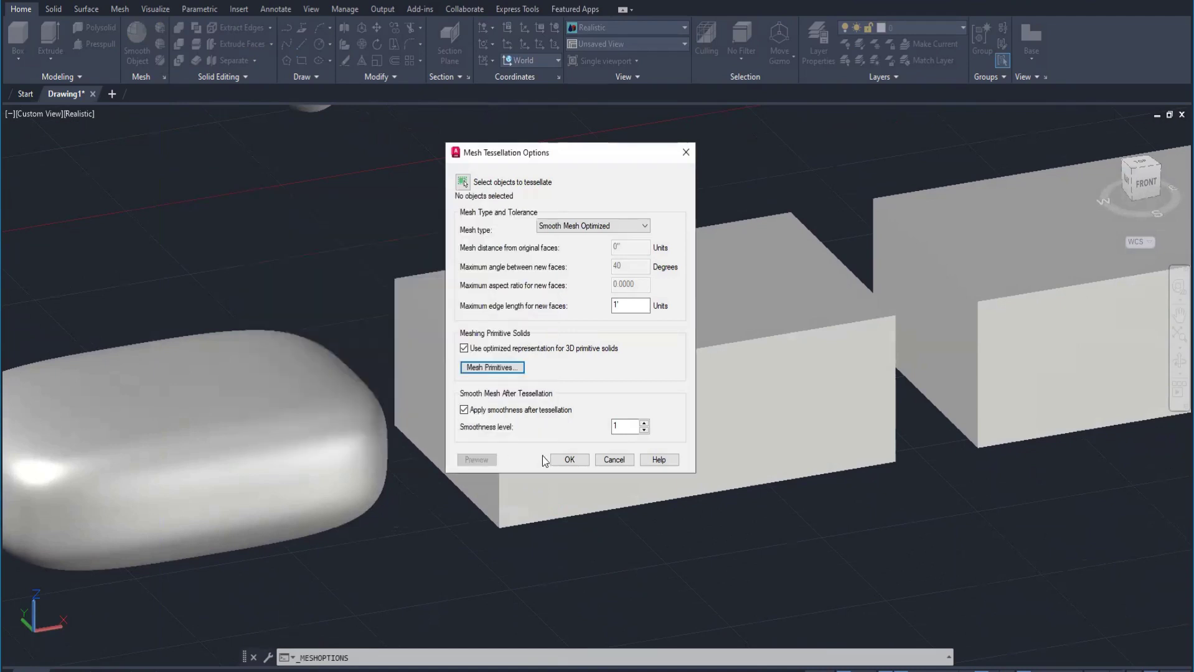
pyautogui.click(567, 461)
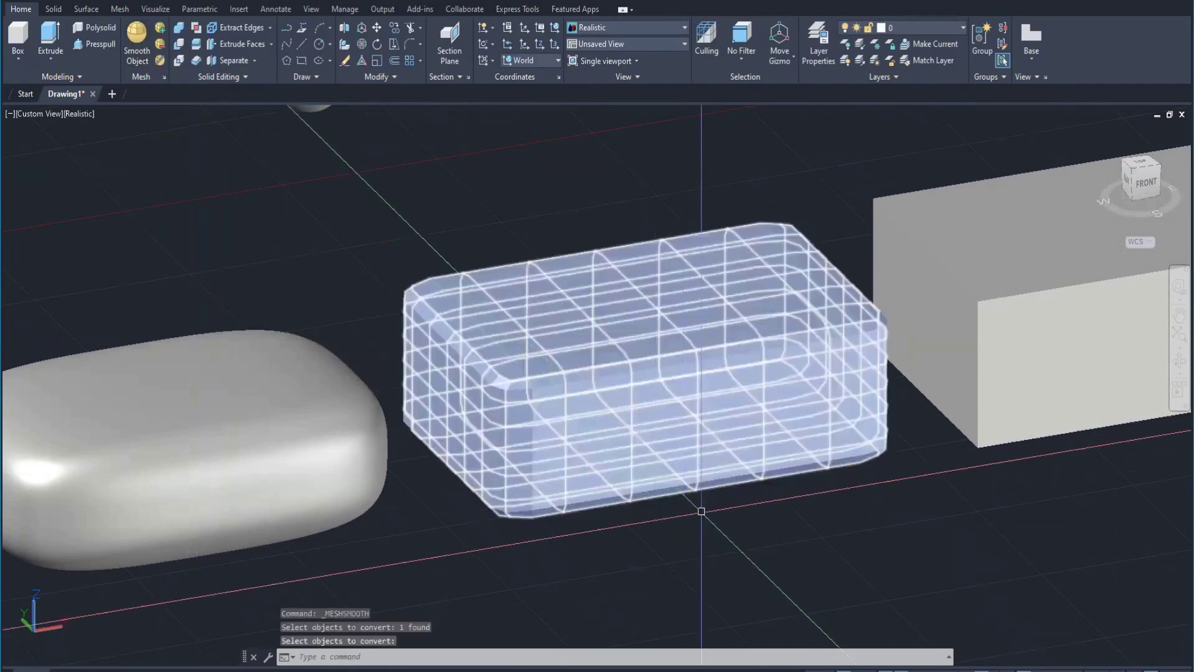
# Inspect the second box's mesh, and set the box primitive's divisions to length 2, width 6 and height 12
pyautogui.moveTo(701, 509)
pyautogui.keyDown('shift'); pyautogui.mouseDown(button='middle')
pyautogui.moveTo(745, 481)
pyautogui.moveTo(717, 510)
pyautogui.moveTo(645, 523)
pyautogui.moveTo(608, 485)
pyautogui.moveTo(626, 511)
pyautogui.moveTo(702, 502)
pyautogui.mouseUp(button='middle'); pyautogui.keyUp('shift')
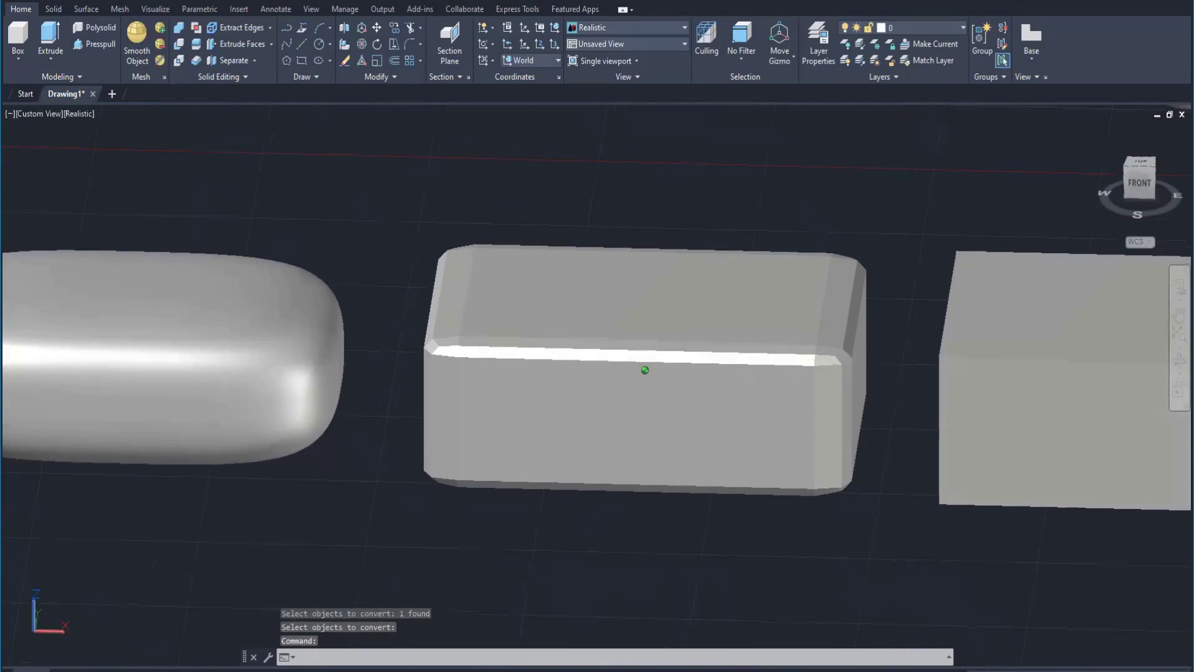
pyautogui.keyDown('shift'); pyautogui.moveTo(517, 501); pyautogui.dragTo(629, 502, button='middle'); pyautogui.keyUp('shift')
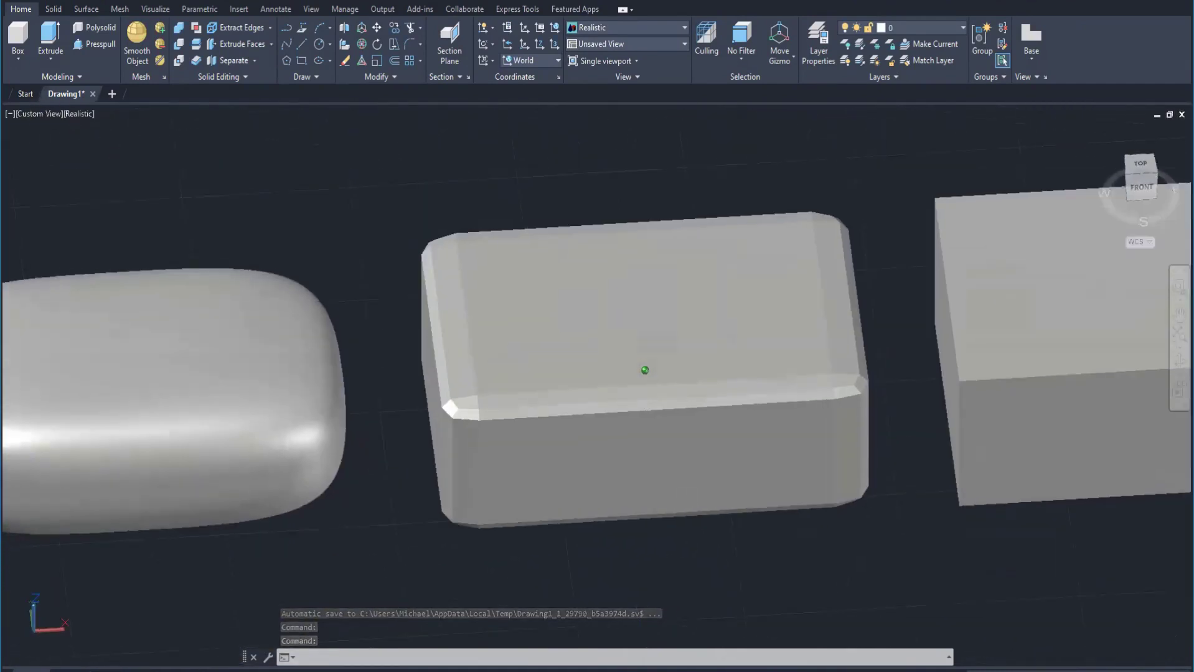
pyautogui.keyDown('shift'); pyautogui.moveTo(643, 451); pyautogui.dragTo(459, 469, button='middle'); pyautogui.keyUp('shift')
pyautogui.moveTo(666, 405); pyautogui.dragTo(610, 394, button='middle')
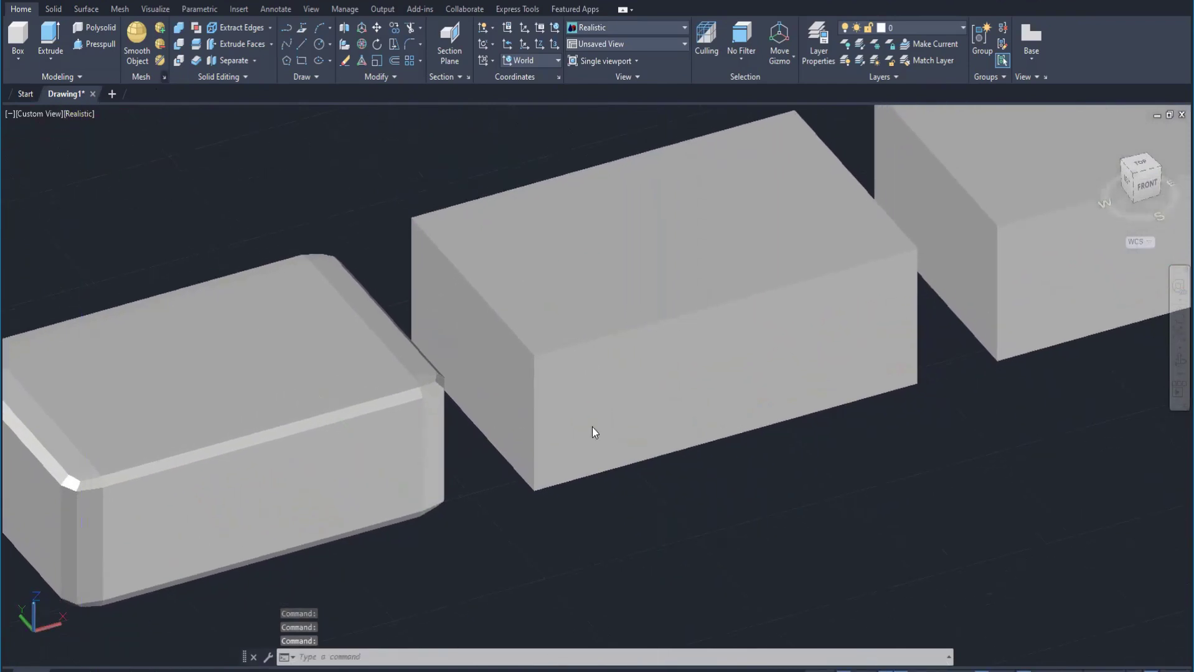
pyautogui.click(483, 372)
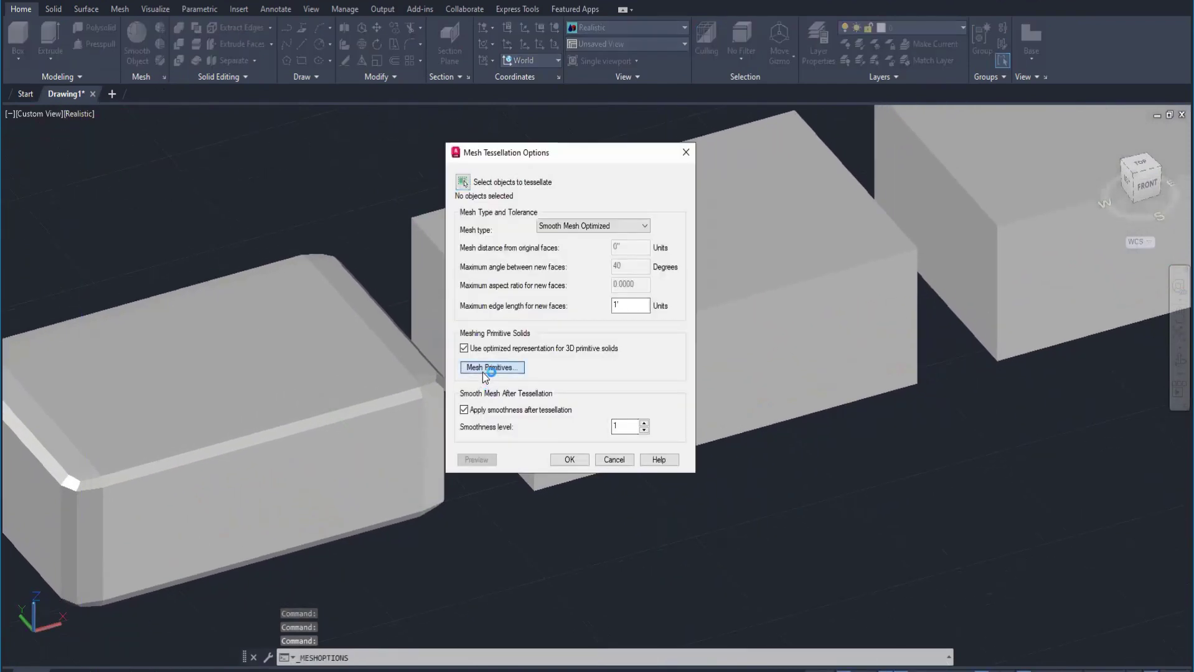
pyautogui.click(484, 372)
pyautogui.click(344, 358)
pyautogui.write('2')
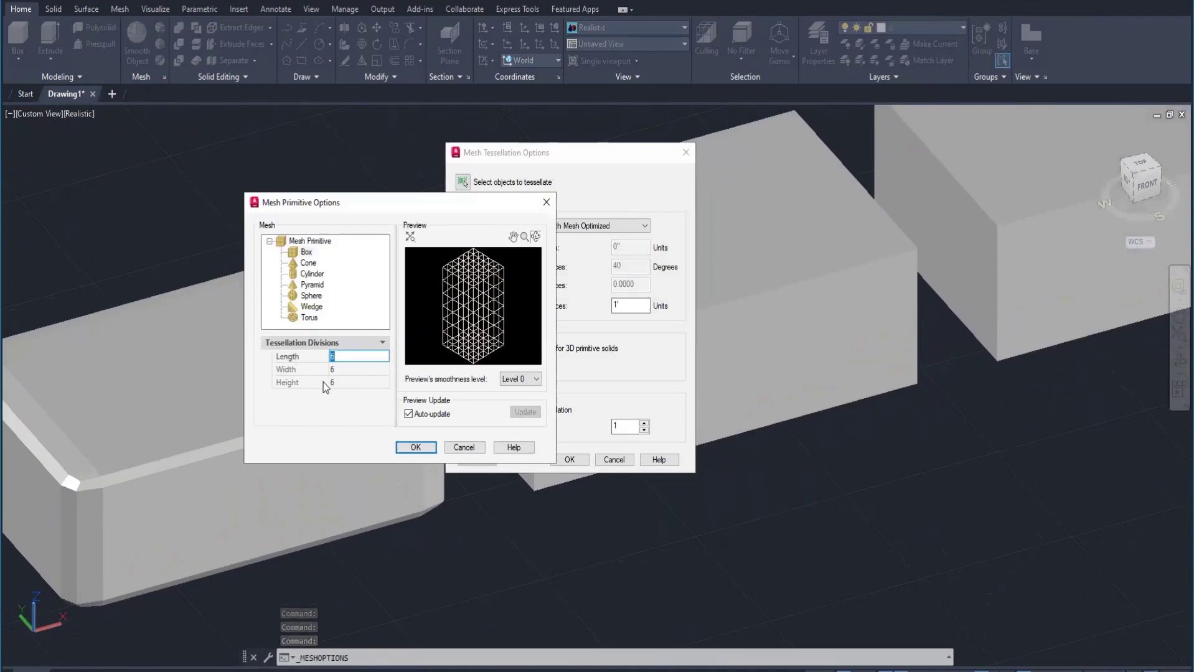
pyautogui.press('Tab')
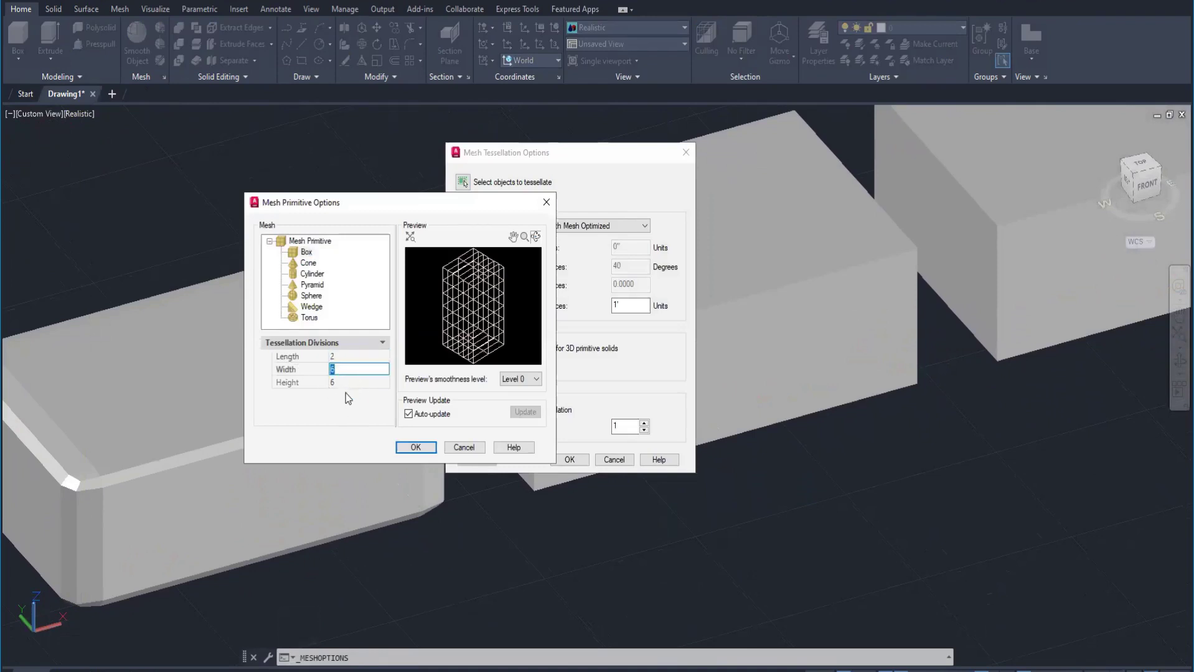
pyautogui.click(344, 383)
pyautogui.write('12')
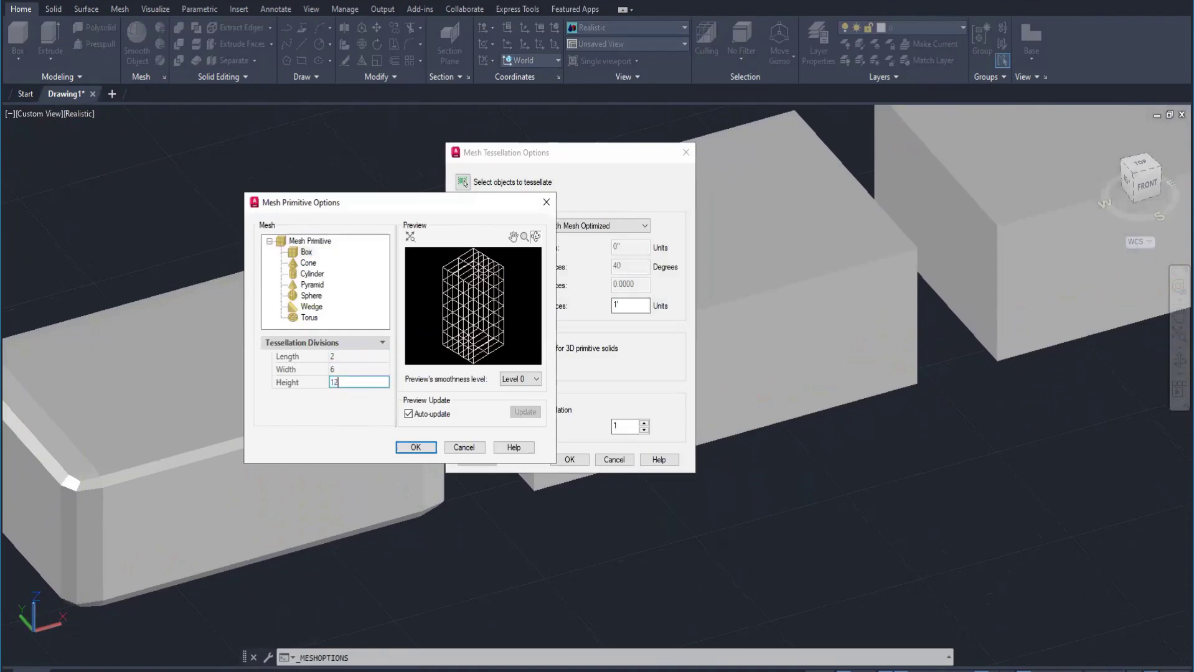
pyautogui.press('Return')
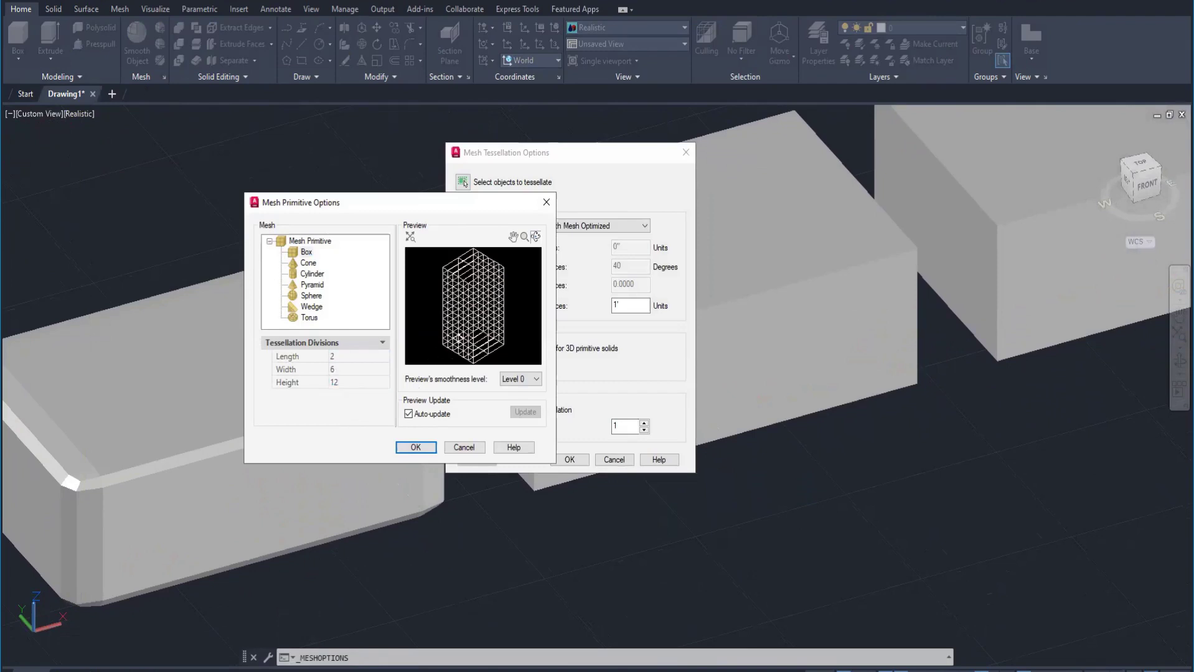
# Check the uneven divisions in the preview, accept the options and convert the third box in the row to a smooth mesh
pyautogui.moveTo(482, 323); pyautogui.dragTo(472, 348)
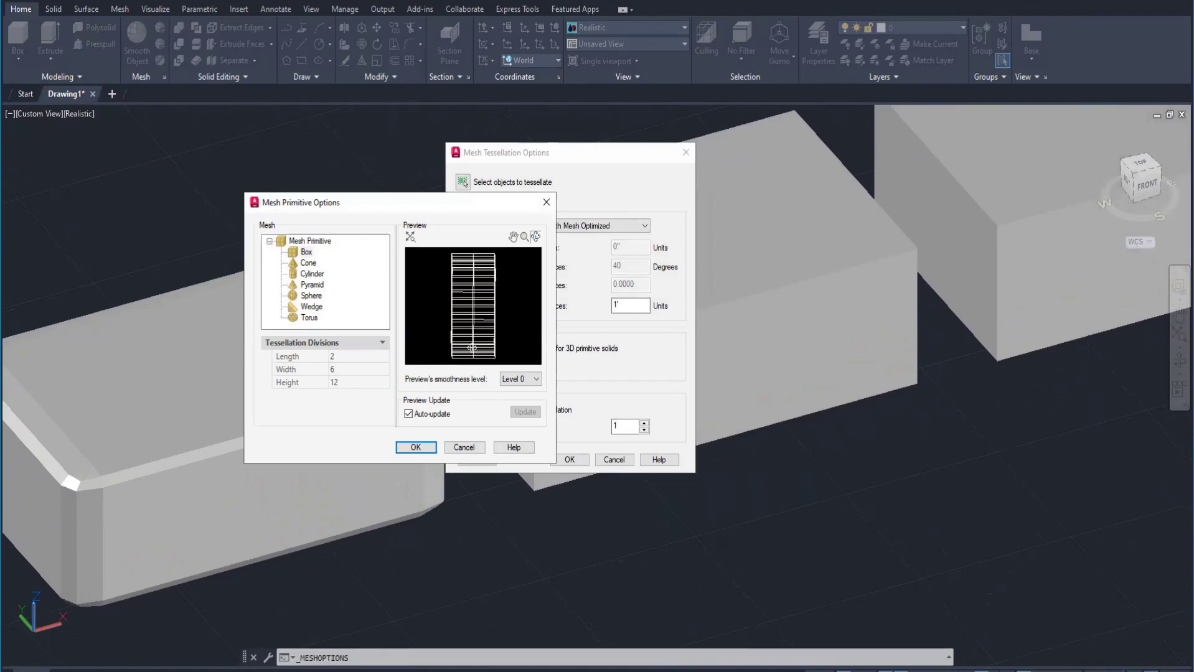
pyautogui.click(416, 447)
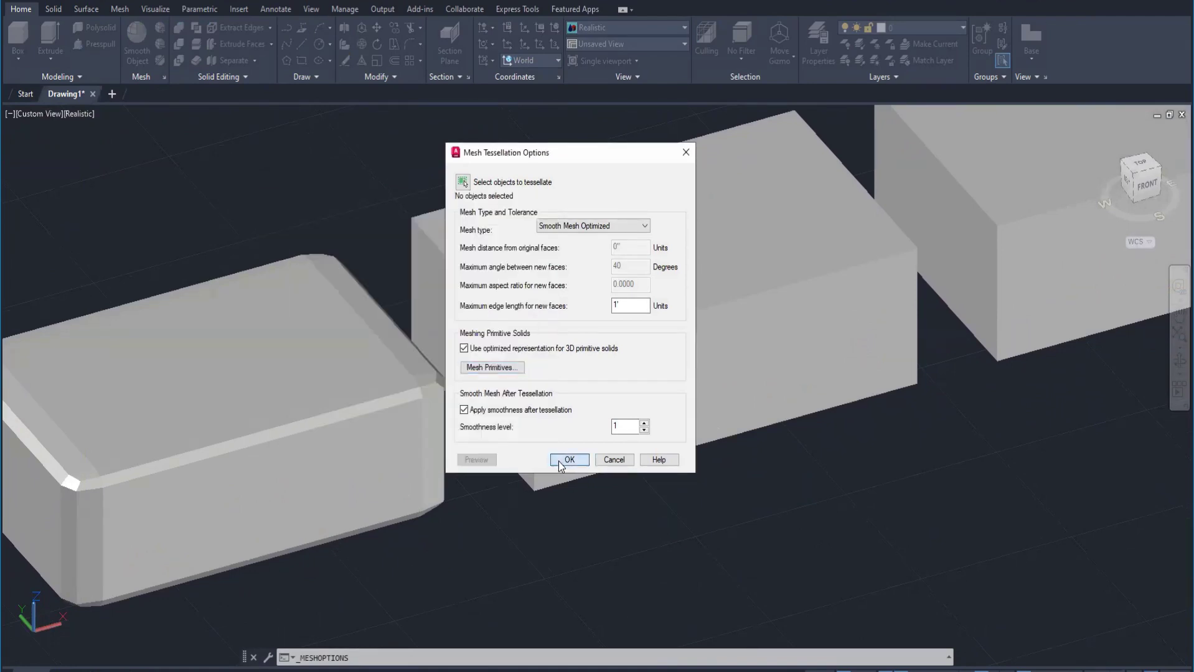
pyautogui.click(567, 460)
pyautogui.moveTo(596, 371); pyautogui.dragTo(578, 386, button='middle')
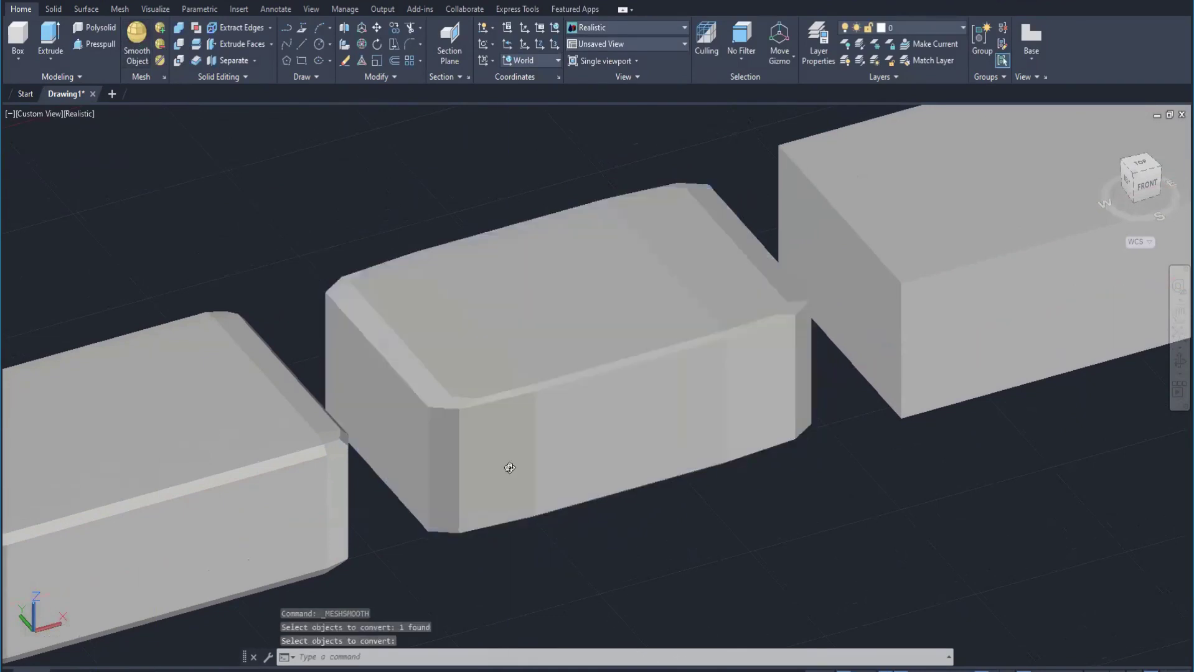
# Switch the visual style to Shaded with edges and compare the face grids of the three meshed boxes from several angles
pyautogui.keyDown('shift'); pyautogui.moveTo(506, 461); pyautogui.dragTo(614, 463, button='middle'); pyautogui.keyUp('shift')
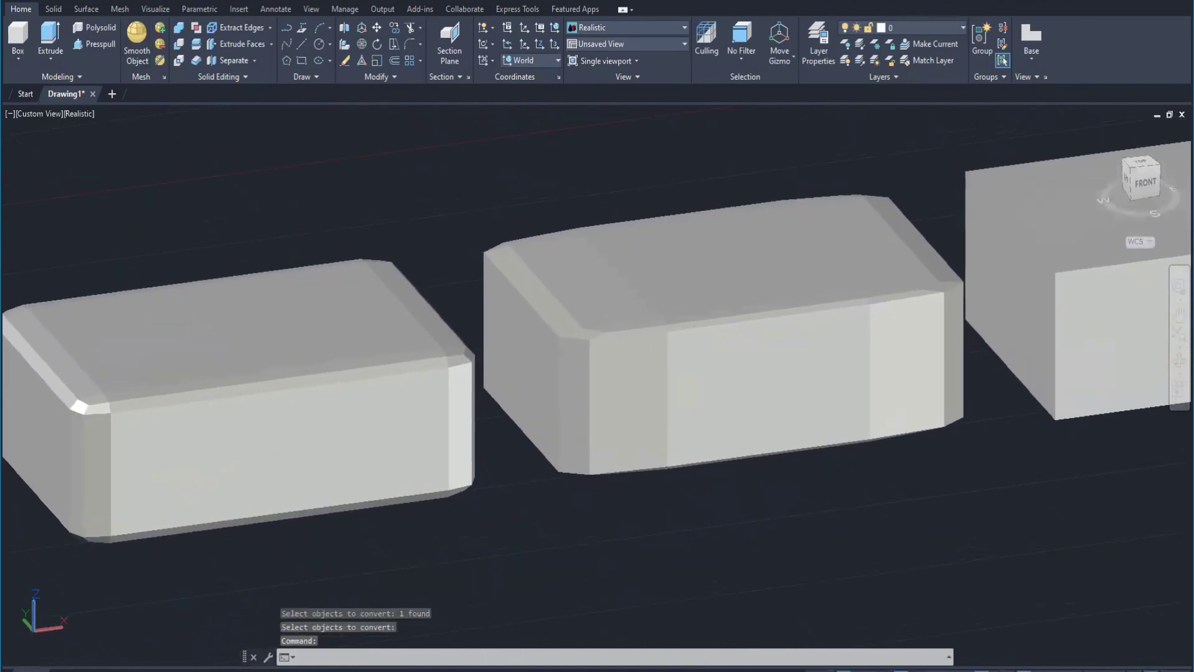
pyautogui.click(83, 116)
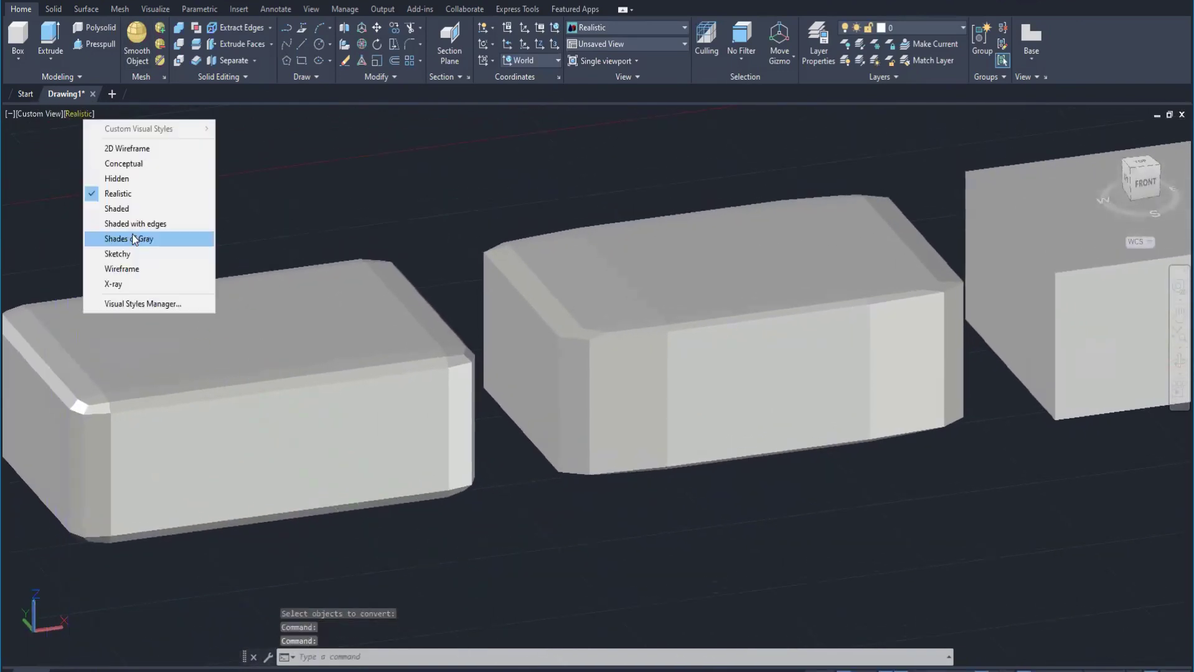
pyautogui.click(128, 223)
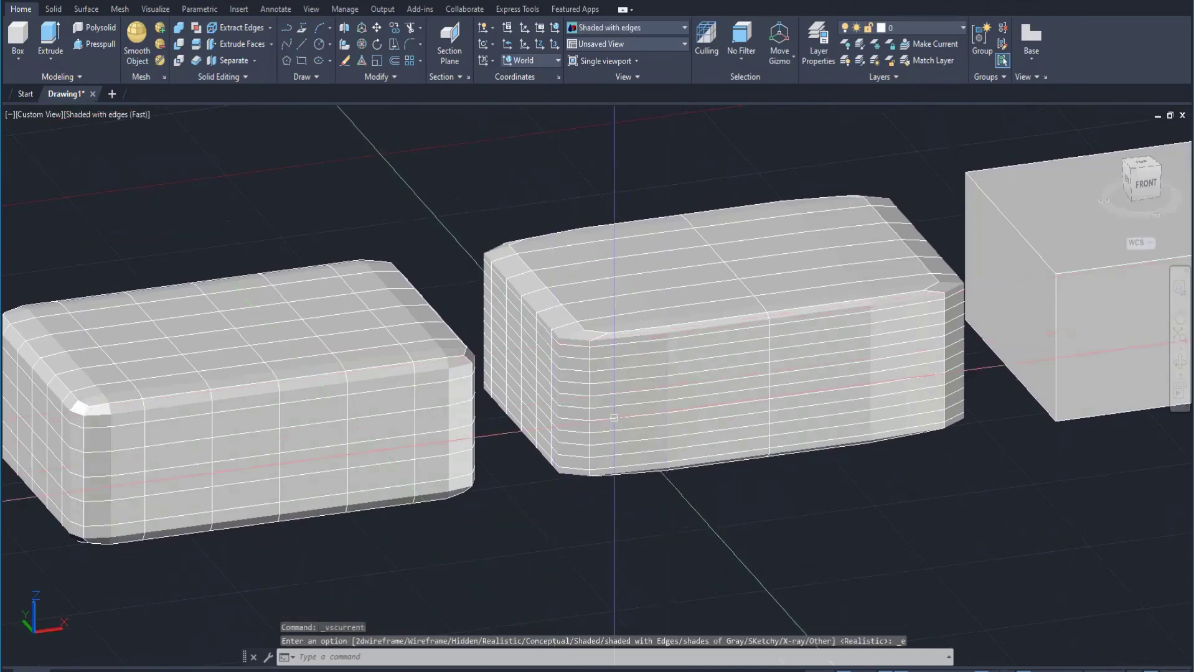
pyautogui.moveTo(651, 480); pyautogui.dragTo(750, 392, button='middle')
pyautogui.keyDown('shift'); pyautogui.moveTo(731, 445); pyautogui.dragTo(853, 472, button='middle'); pyautogui.keyUp('shift')
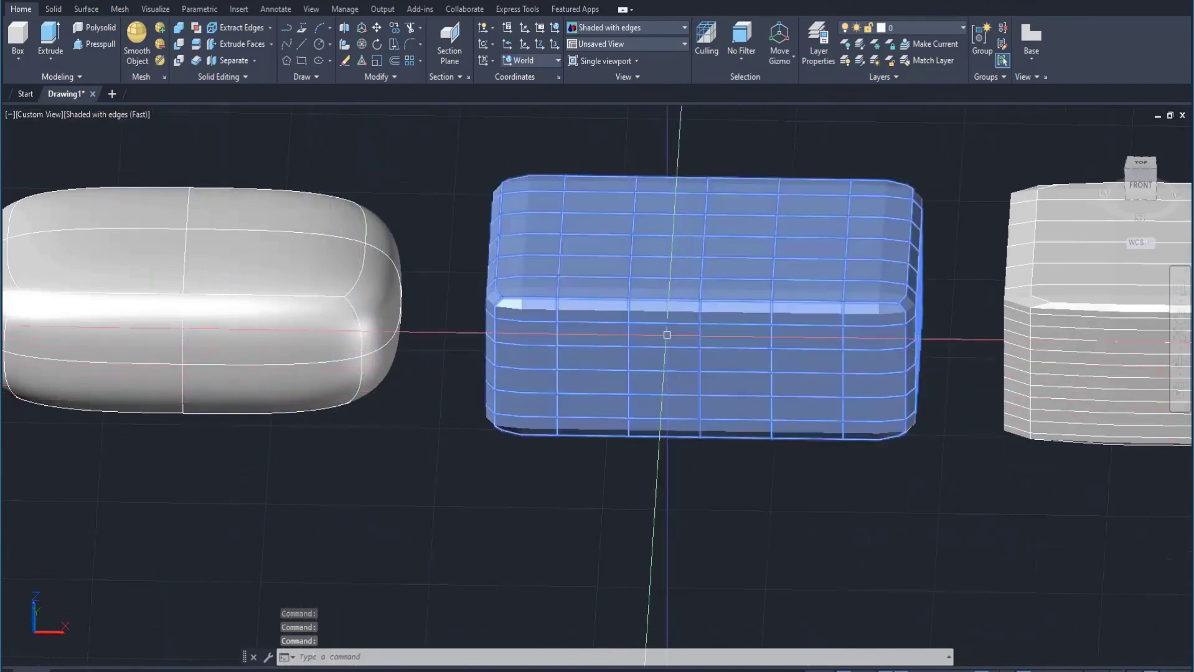
pyautogui.keyDown('shift'); pyautogui.moveTo(671, 368); pyautogui.dragTo(569, 547, button='middle'); pyautogui.keyUp('shift')
pyautogui.moveTo(770, 486); pyautogui.dragTo(351, 493, button='middle')
pyautogui.keyDown('shift'); pyautogui.moveTo(674, 403); pyautogui.dragTo(730, 204, button='middle'); pyautogui.keyUp('shift')
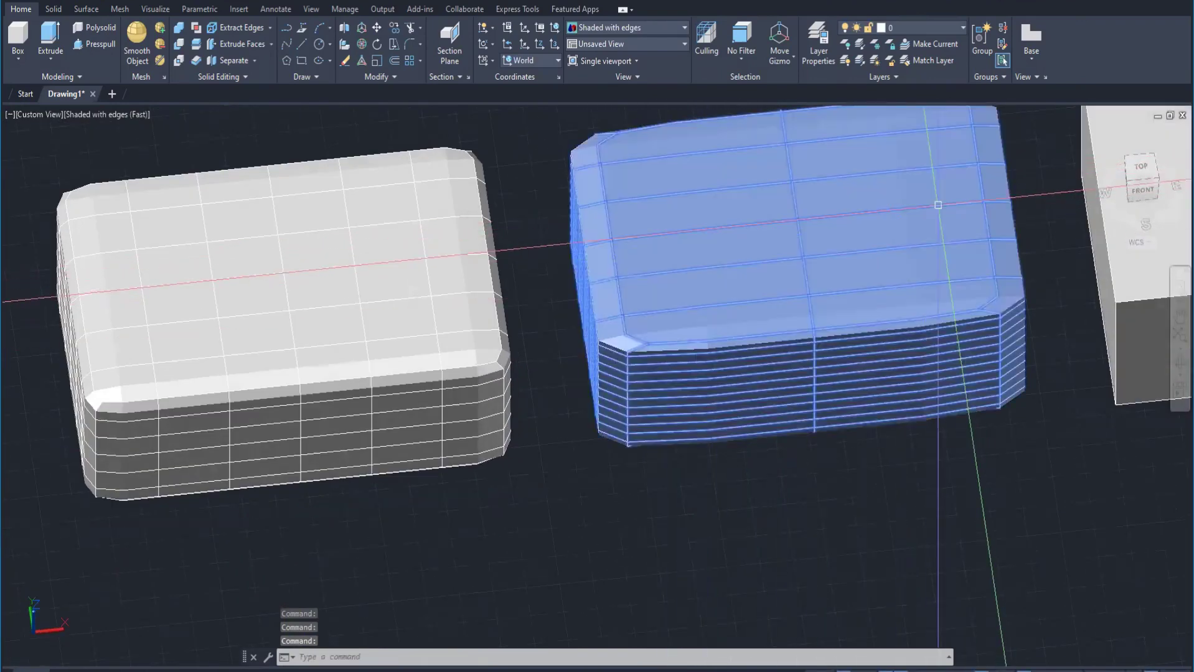
# Raise the smoothness of the second and third box meshes to the maximum level and dismiss the limit notice
pyautogui.keyDown('shift'); pyautogui.moveTo(766, 391); pyautogui.dragTo(697, 293, button='middle'); pyautogui.keyUp('shift')
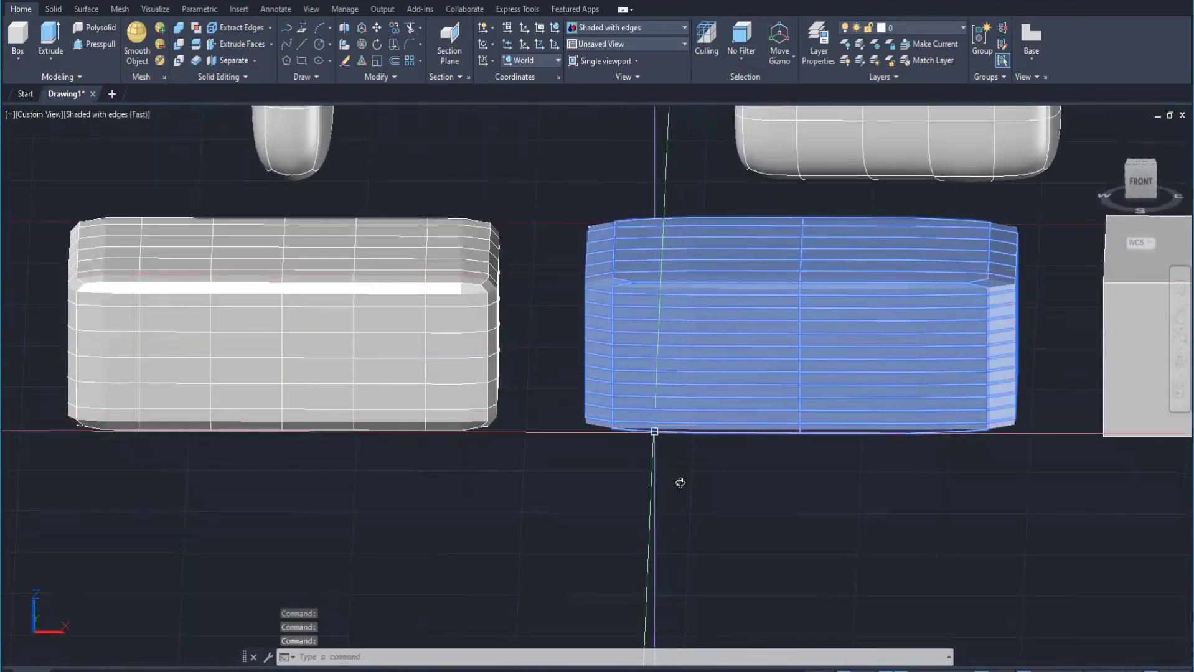
pyautogui.keyDown('shift'); pyautogui.moveTo(680, 483); pyautogui.dragTo(681, 509, button='middle'); pyautogui.keyUp('shift')
pyautogui.moveTo(584, 520); pyautogui.dragTo(719, 477, button='middle')
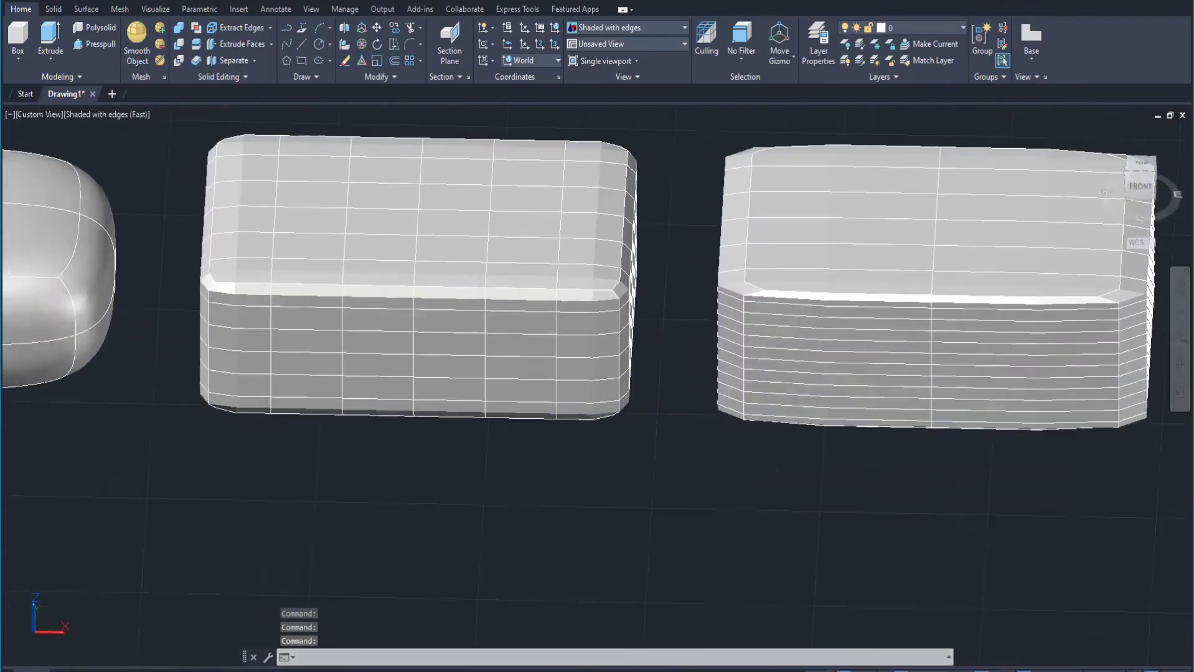
pyautogui.scroll(-4, 752, 475)
pyautogui.scroll(3, 664, 436)
pyautogui.moveTo(671, 436); pyautogui.dragTo(511, 466, button='middle')
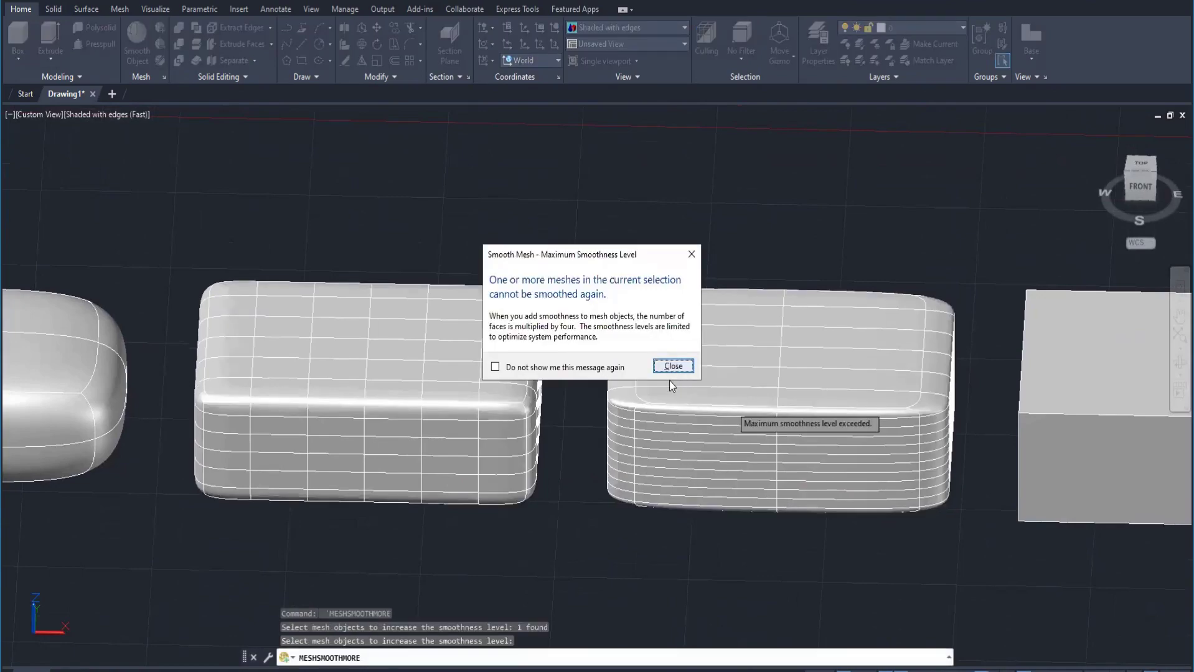
pyautogui.click(672, 366)
# Set the box primitive's height divisions to 2 in the mesh tessellation options
pyautogui.keyDown('shift'); pyautogui.moveTo(641, 398); pyautogui.dragTo(592, 418, button='middle'); pyautogui.keyUp('shift')
pyautogui.moveTo(791, 421); pyautogui.dragTo(336, 370, button='middle')
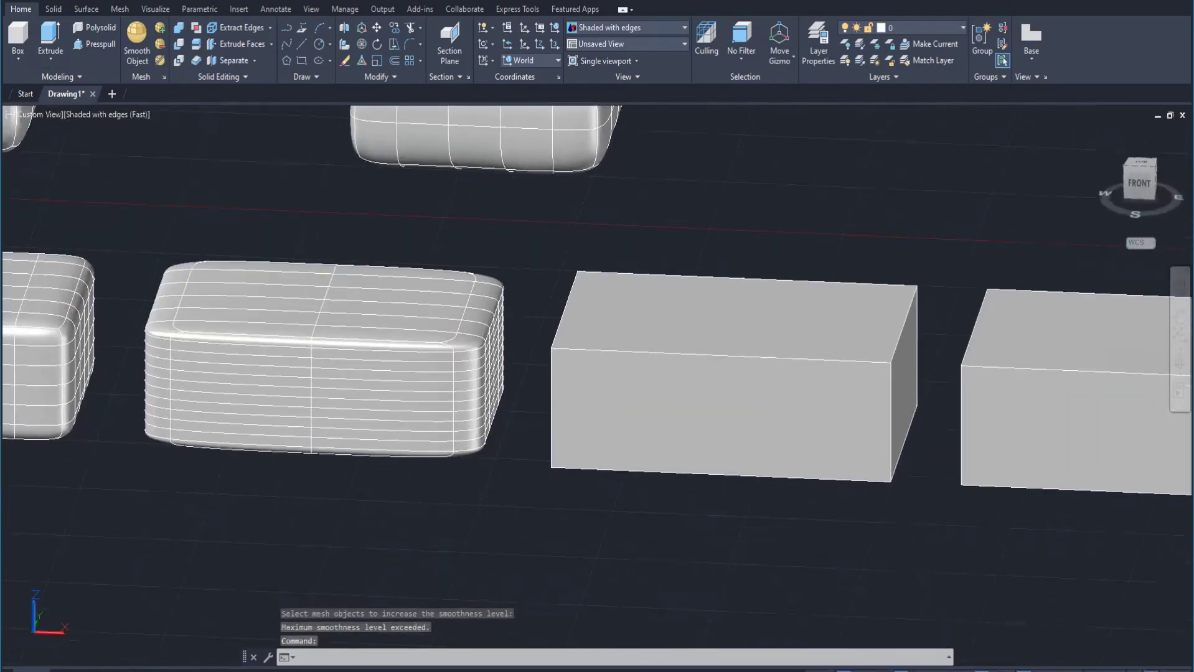
pyautogui.click(164, 76)
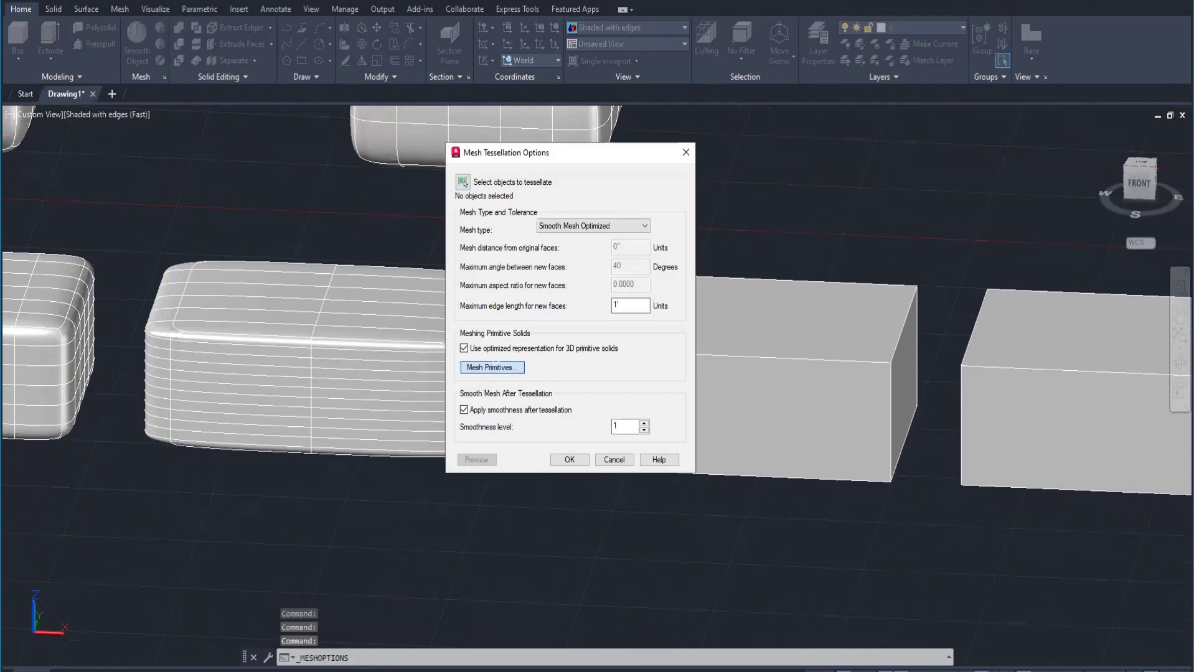
pyautogui.click(493, 368)
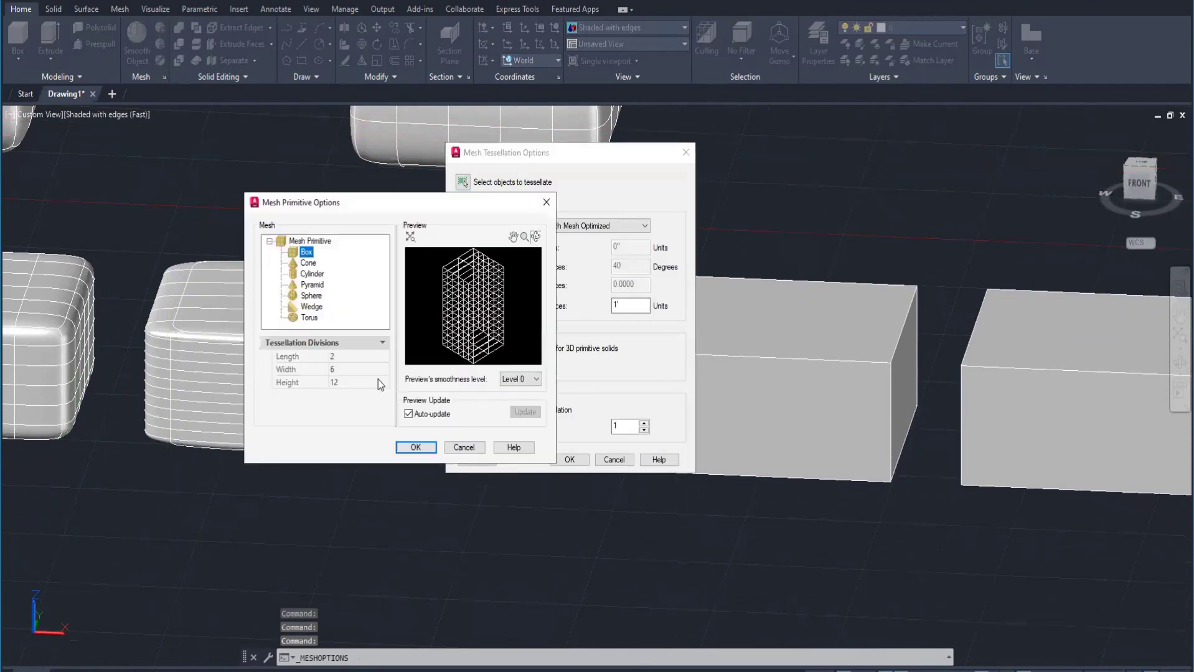
pyautogui.click(343, 359)
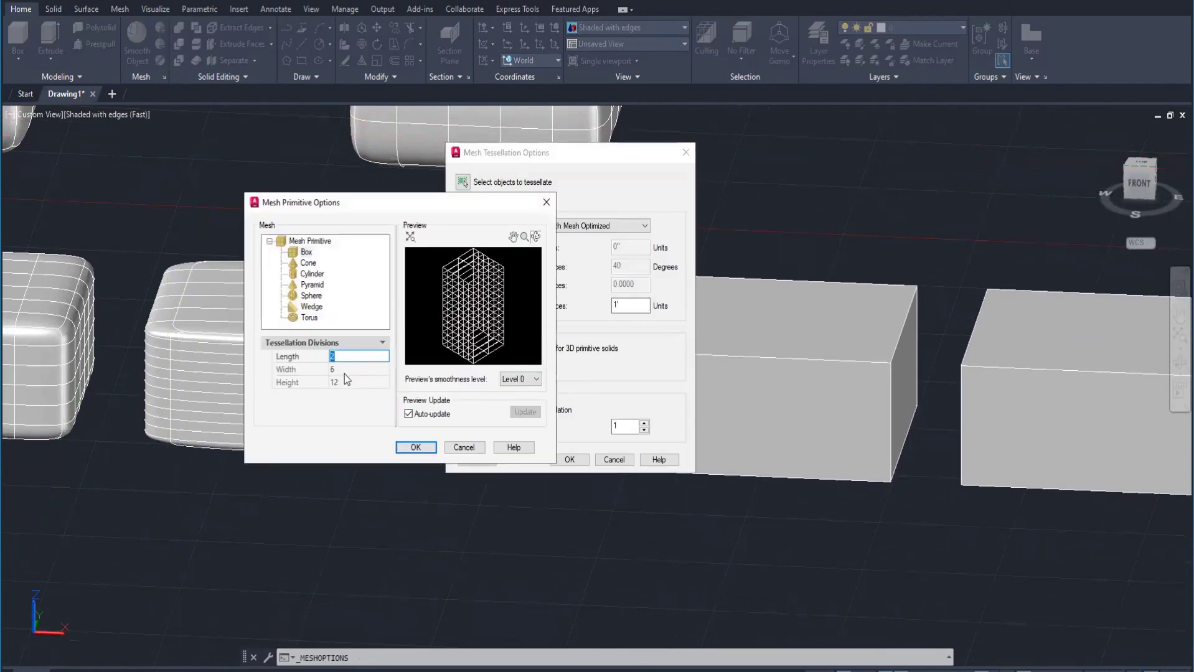
pyautogui.click(350, 383)
pyautogui.click(409, 364)
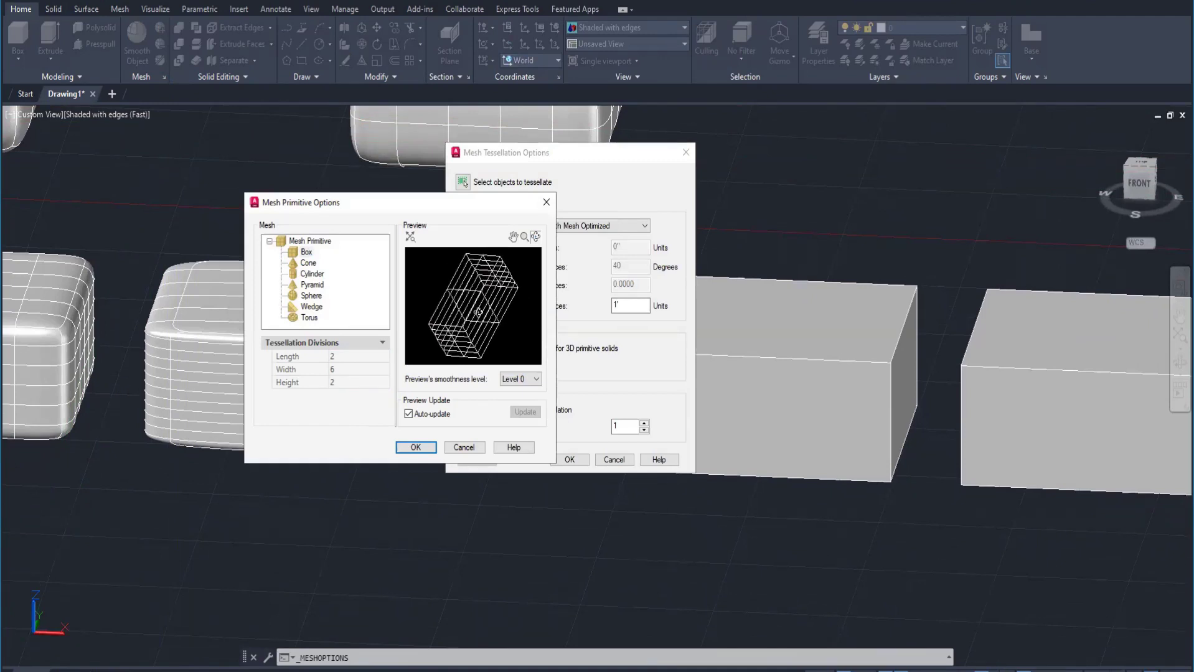
# Check the rotated preview, accept the options, convert the fourth box in the row to a smooth mesh and increase its smoothness
pyautogui.moveTo(506, 293); pyautogui.dragTo(512, 299)
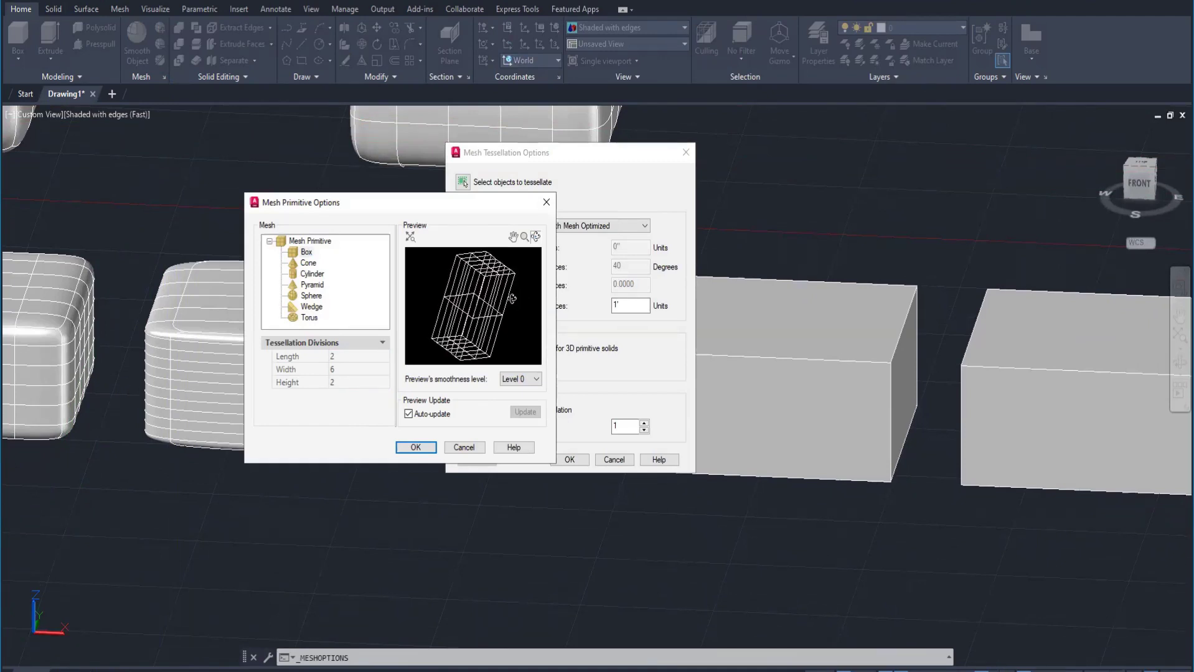
pyautogui.click(415, 447)
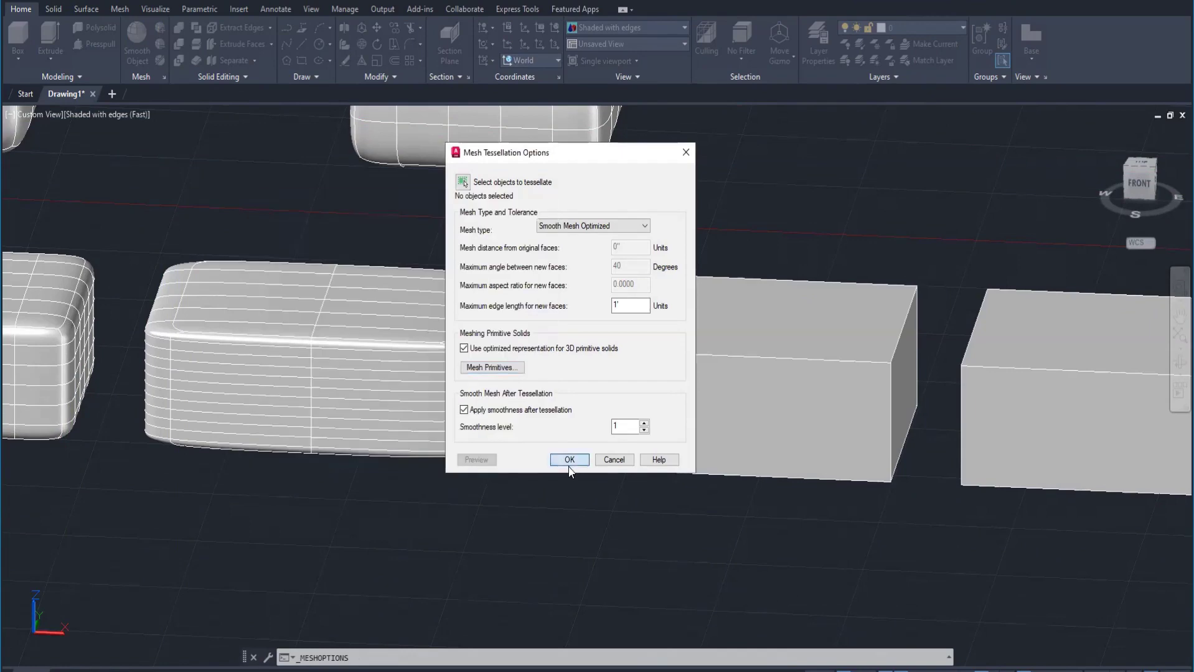
pyautogui.click(570, 460)
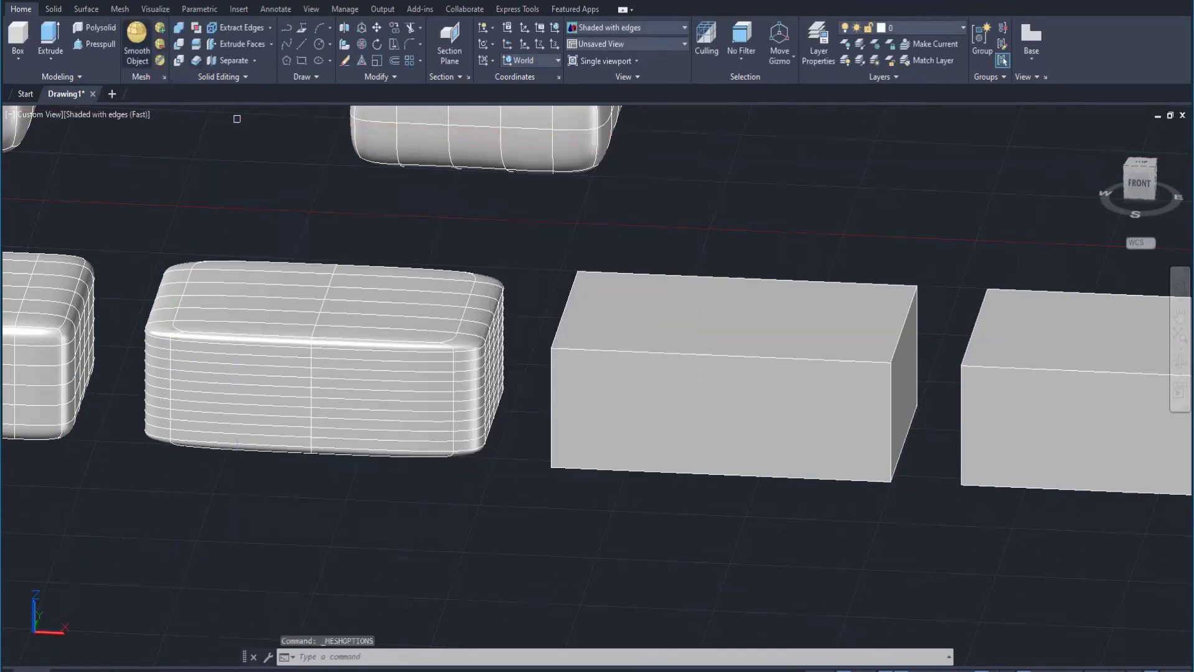
pyautogui.click(570, 446)
pyautogui.press('Return')
pyautogui.keyDown('shift'); pyautogui.moveTo(570, 446); pyautogui.dragTo(572, 518, button='middle'); pyautogui.keyUp('shift')
pyautogui.press('Return')
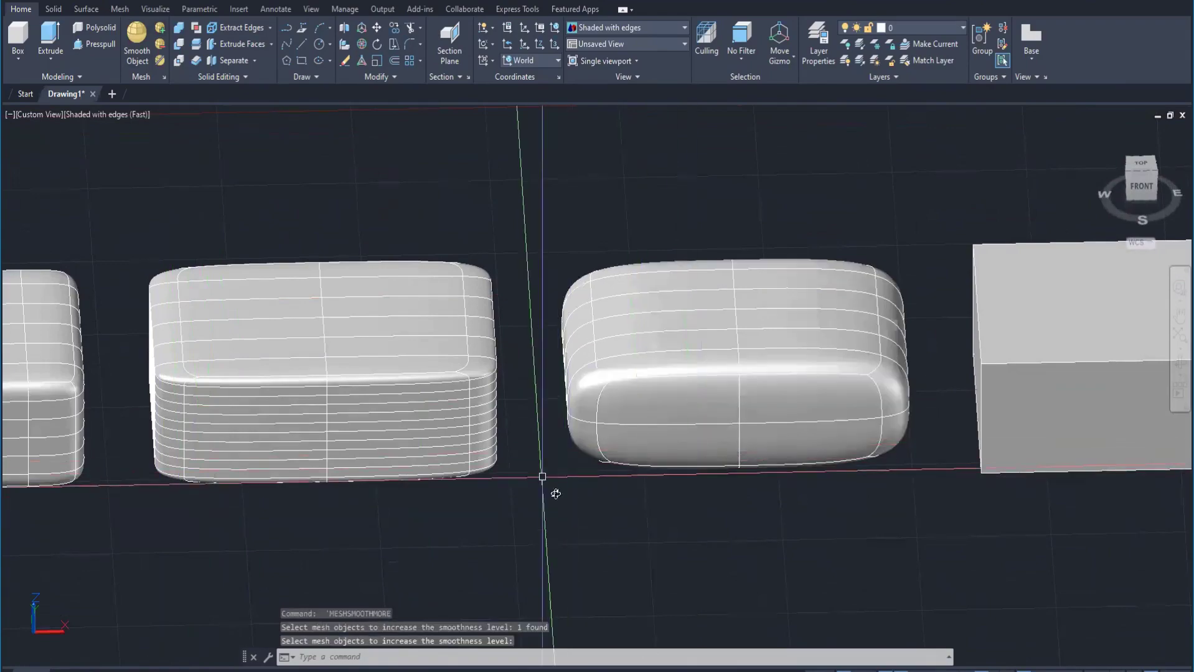
# Set the box primitive's tessellation divisions to length 6, width 2 and height 4
pyautogui.keyDown('shift'); pyautogui.moveTo(554, 494); pyautogui.dragTo(613, 486, button='middle'); pyautogui.keyUp('shift')
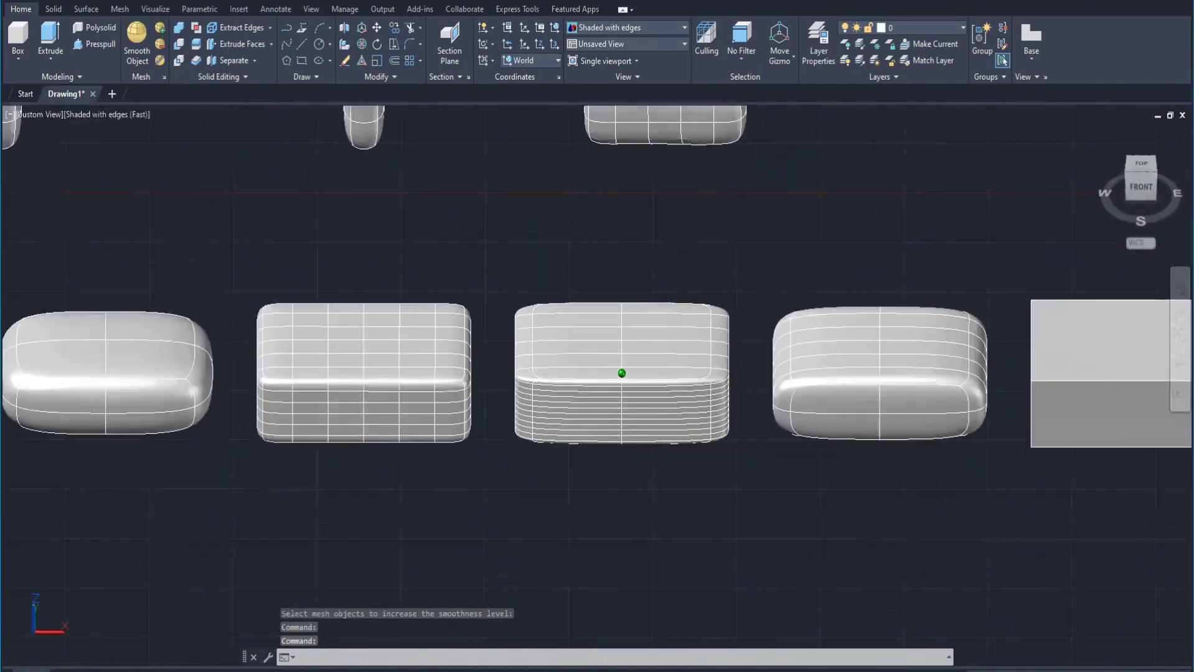
pyautogui.moveTo(749, 433); pyautogui.dragTo(369, 473, button='middle')
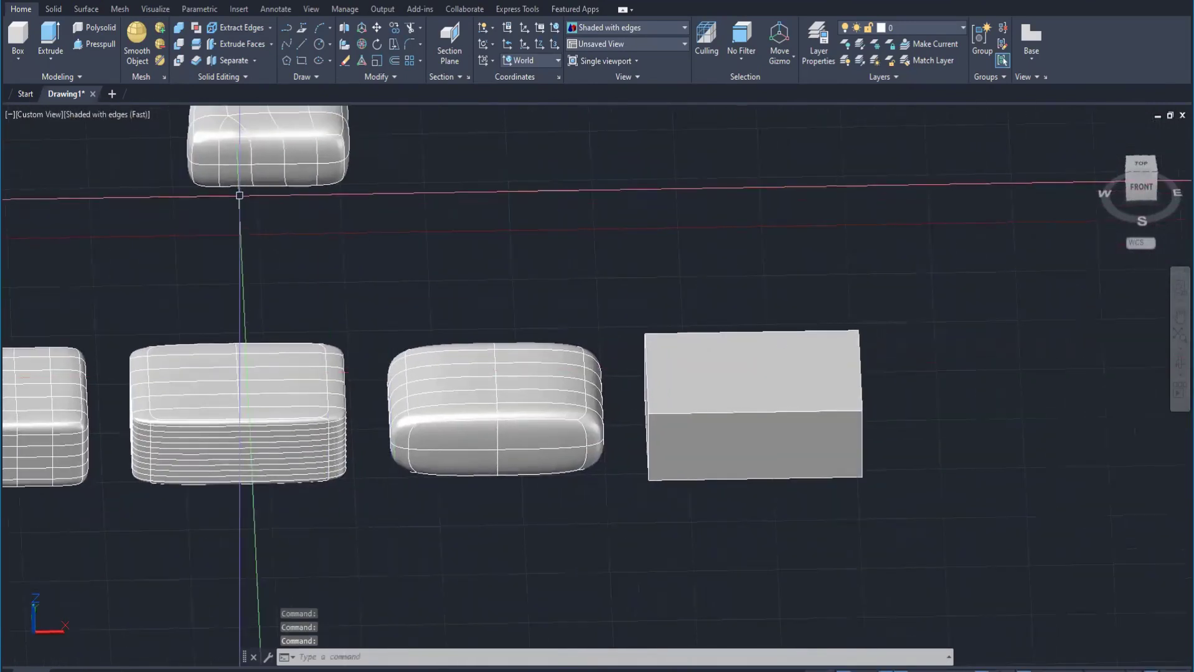
pyautogui.click(164, 78)
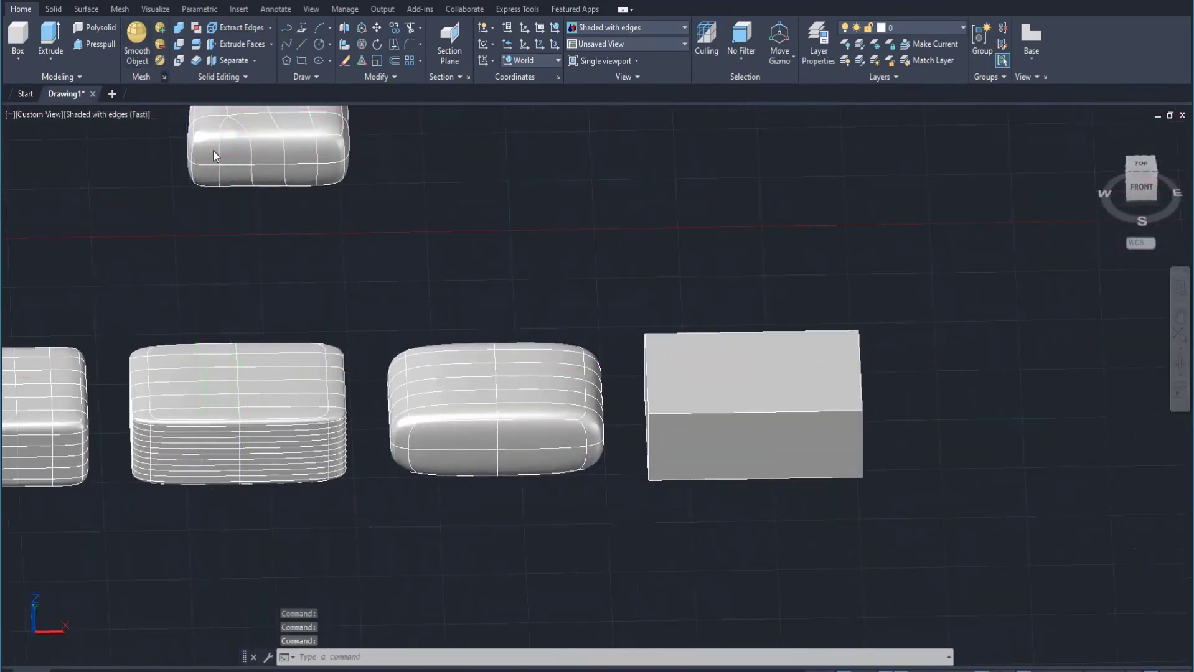
pyautogui.click(507, 372)
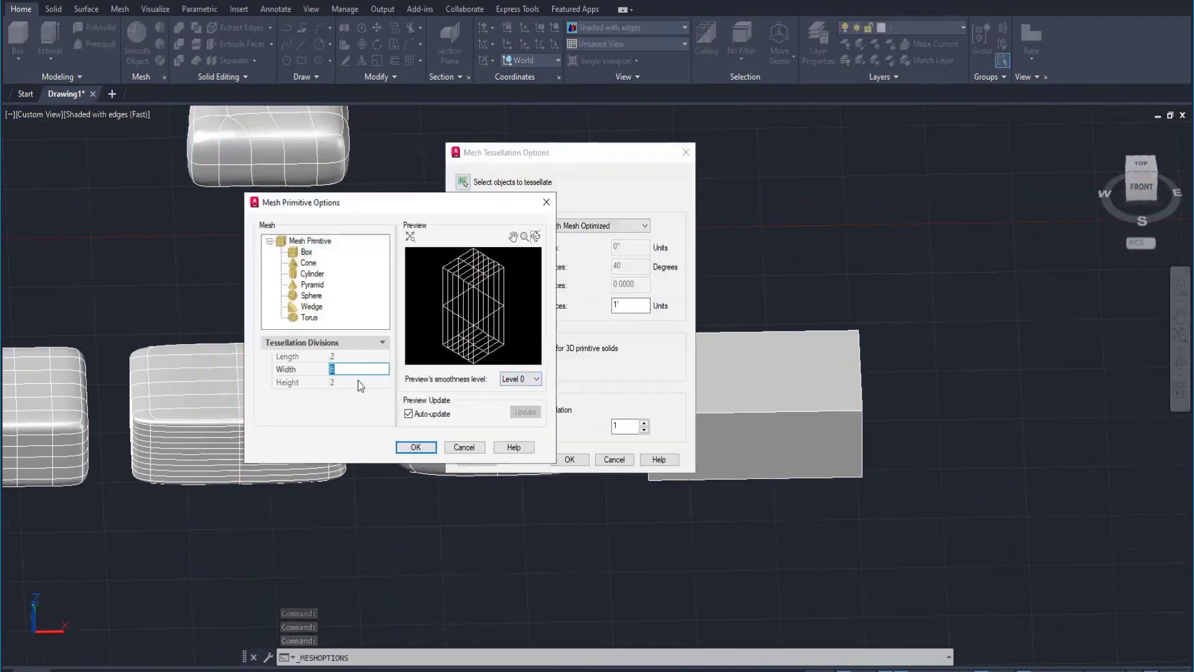
pyautogui.write('2')
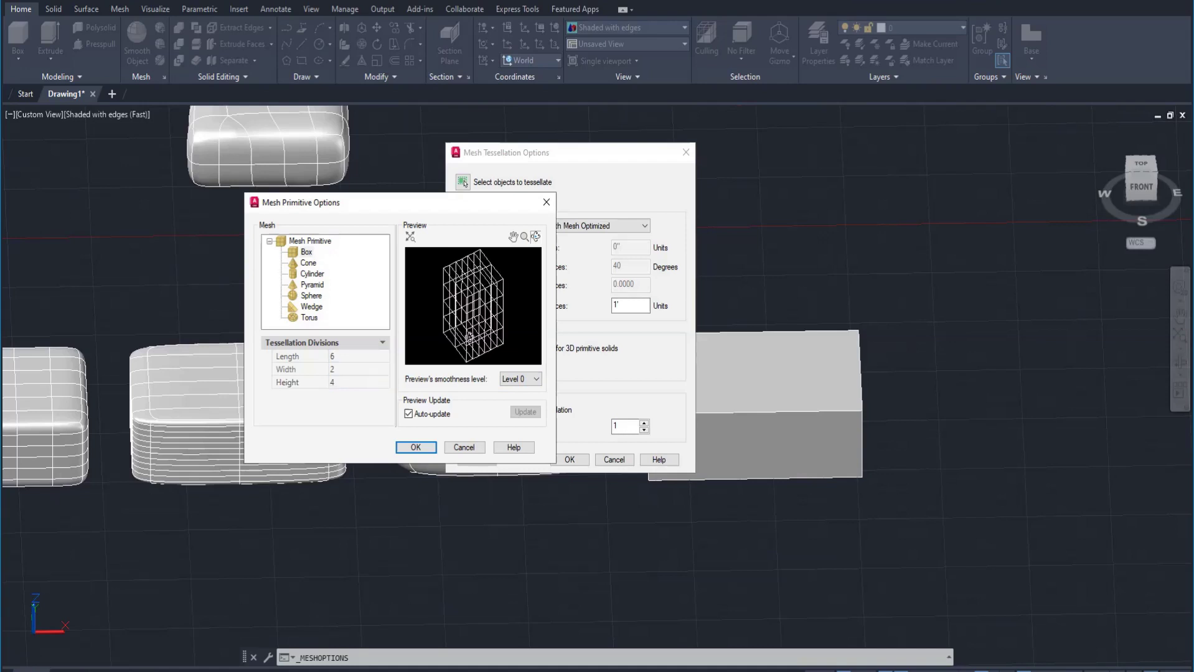
# Check the new divisions in the preview, accept the options, convert the last box in the row to a smooth mesh and increase its smoothness
pyautogui.moveTo(511, 323); pyautogui.dragTo(504, 293)
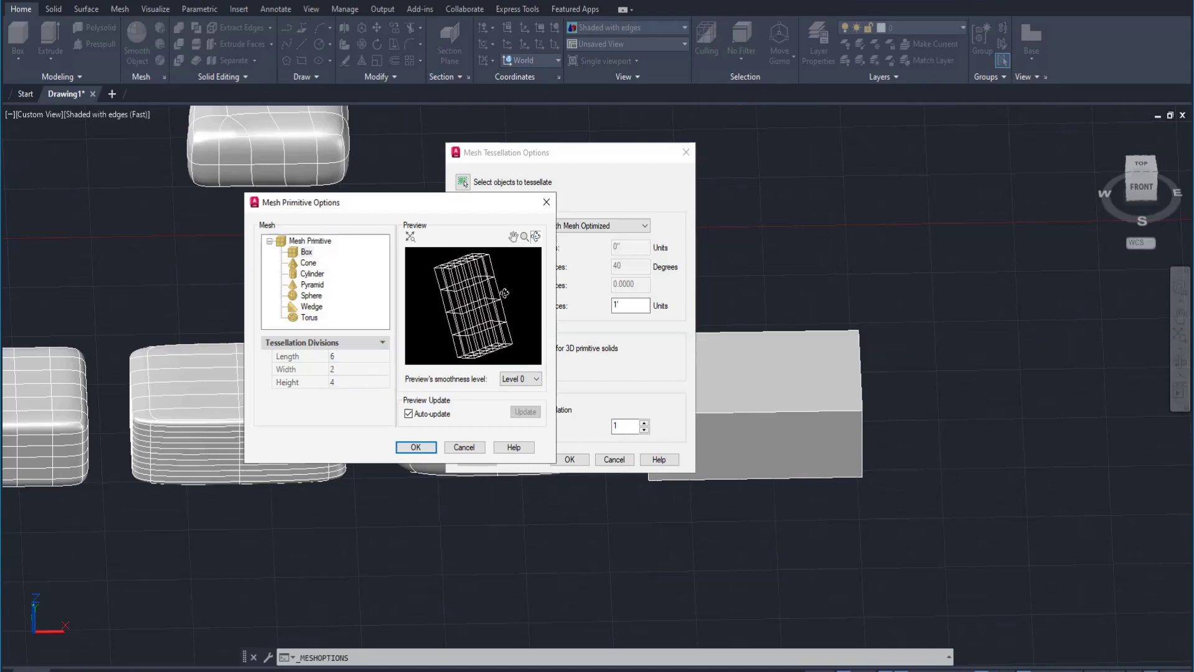
pyautogui.click(417, 448)
pyautogui.click(569, 460)
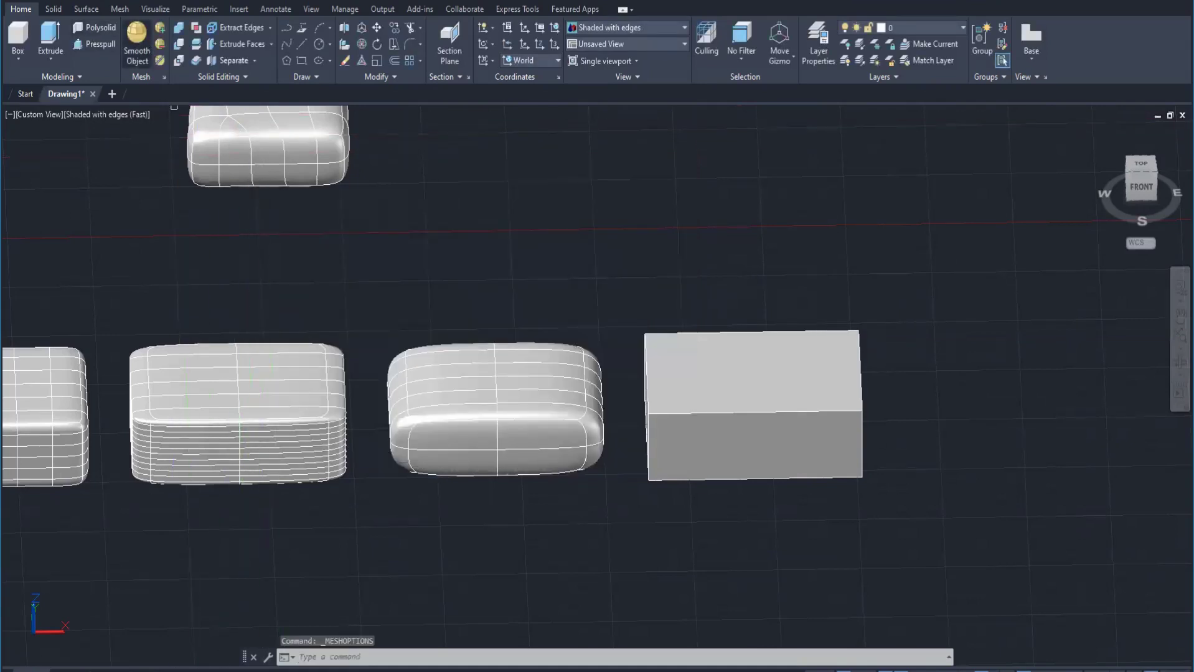
pyautogui.click(137, 52)
pyautogui.click(647, 404)
pyautogui.press('Return')
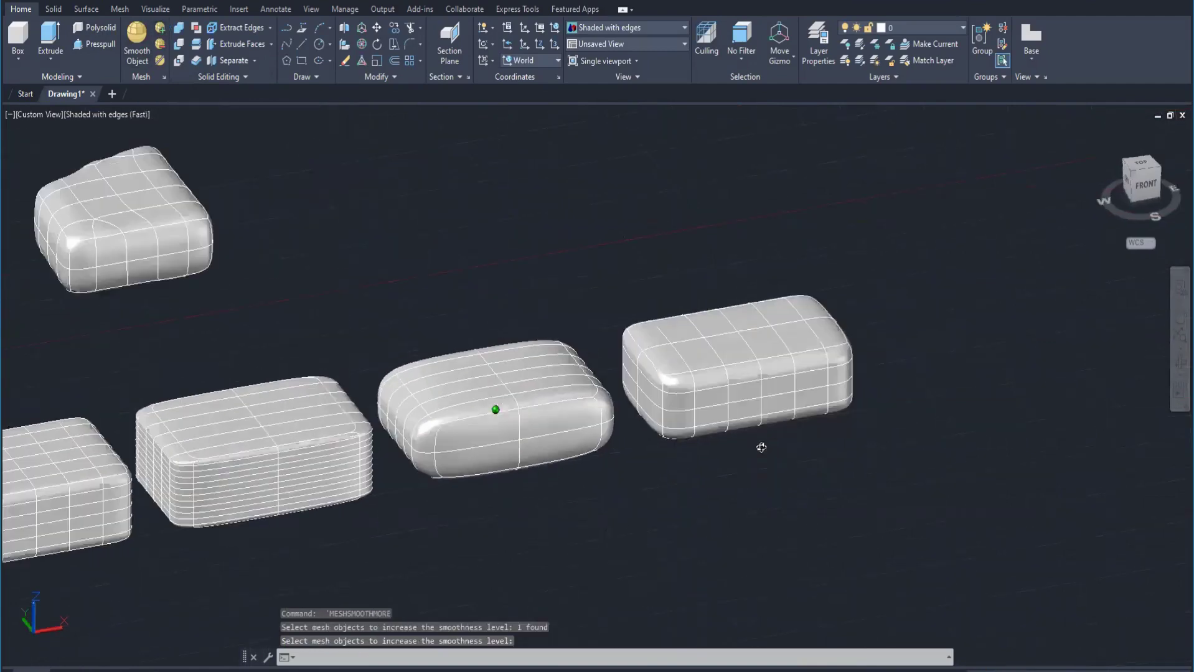
# Examine the row of five meshed boxes from above and from the sides, comparing their face grids and rounded edges
pyautogui.keyDown('shift'); pyautogui.moveTo(760, 445); pyautogui.dragTo(716, 575, button='middle'); pyautogui.keyUp('shift')
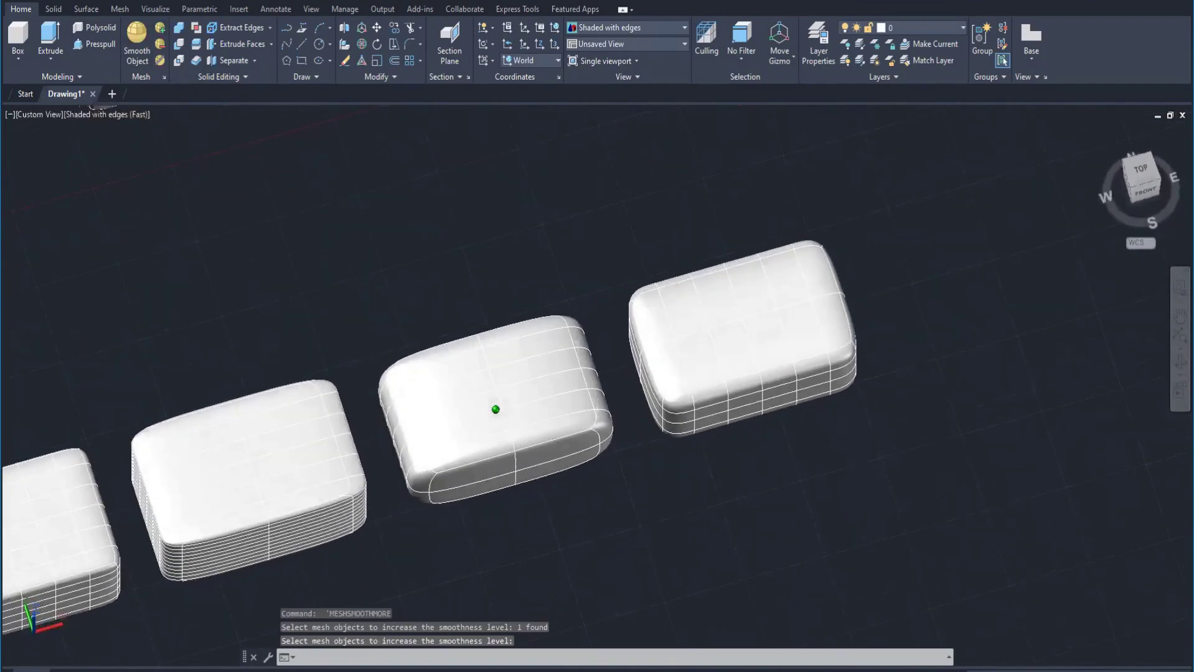
pyautogui.moveTo(625, 494); pyautogui.dragTo(896, 418, button='middle')
pyautogui.keyDown('shift'); pyautogui.moveTo(850, 469); pyautogui.dragTo(800, 535, button='middle'); pyautogui.keyUp('shift')
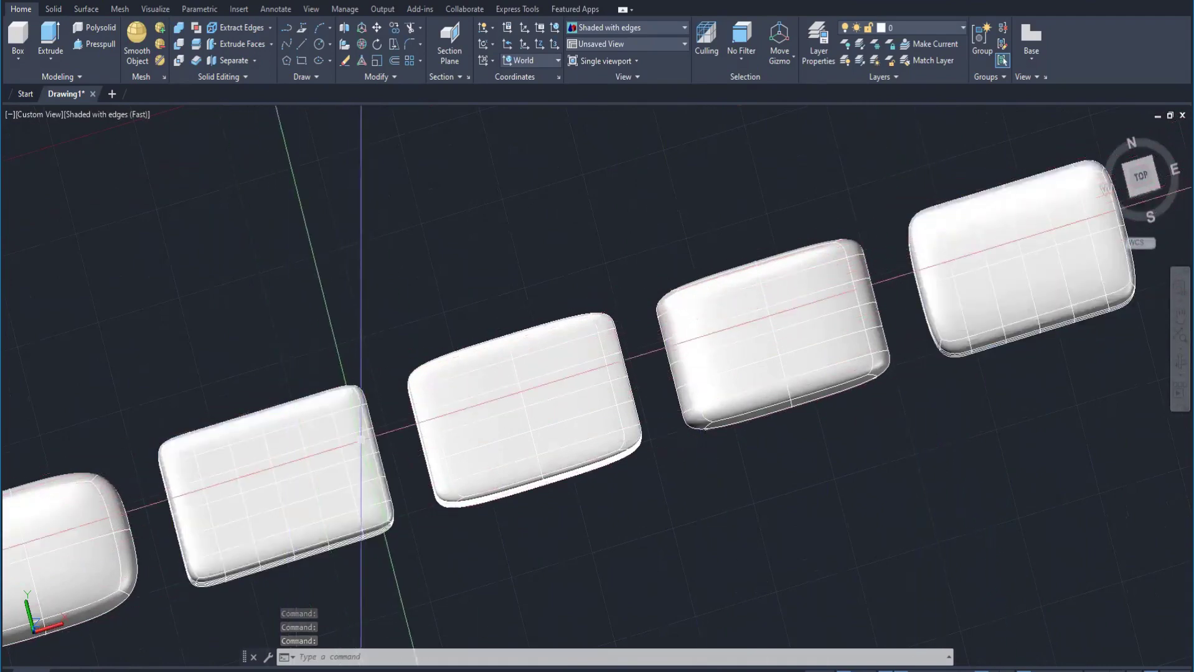
pyautogui.keyDown('shift'); pyautogui.moveTo(365, 421); pyautogui.dragTo(442, 343, button='middle'); pyautogui.keyUp('shift')
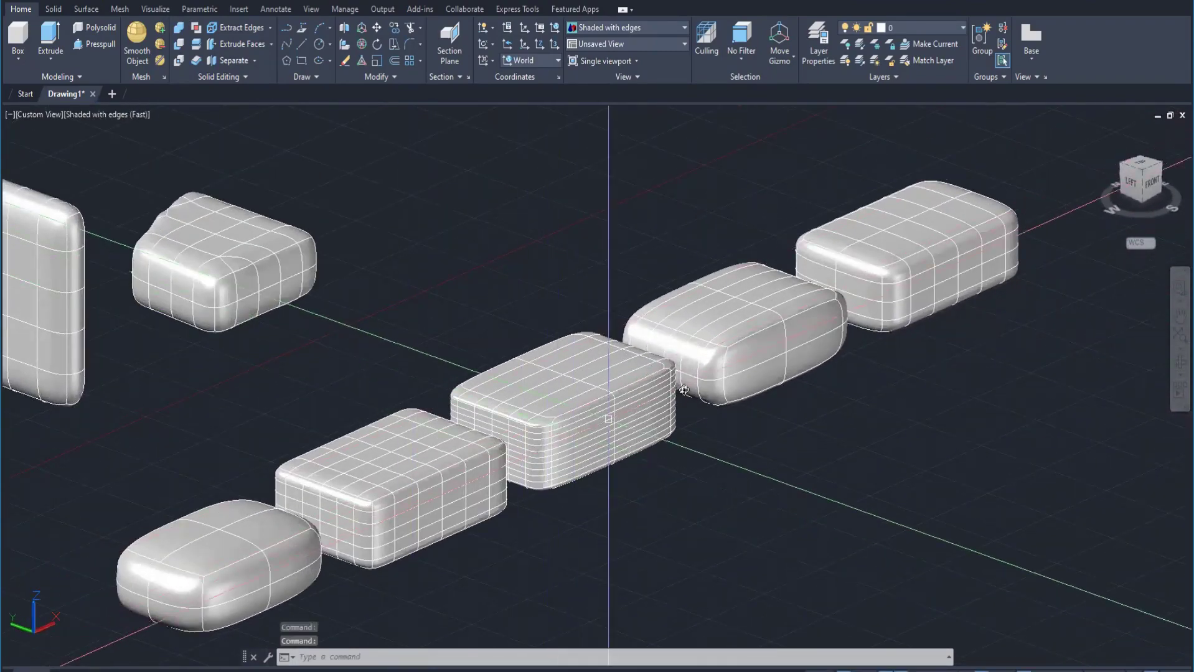
pyautogui.keyDown('shift'); pyautogui.moveTo(685, 390); pyautogui.dragTo(529, 436, button='middle'); pyautogui.keyUp('shift')
pyautogui.moveTo(439, 378); pyautogui.dragTo(650, 223, button='middle')
pyautogui.keyDown('shift'); pyautogui.moveTo(571, 451); pyautogui.dragTo(531, 478, button='middle'); pyautogui.keyUp('shift')
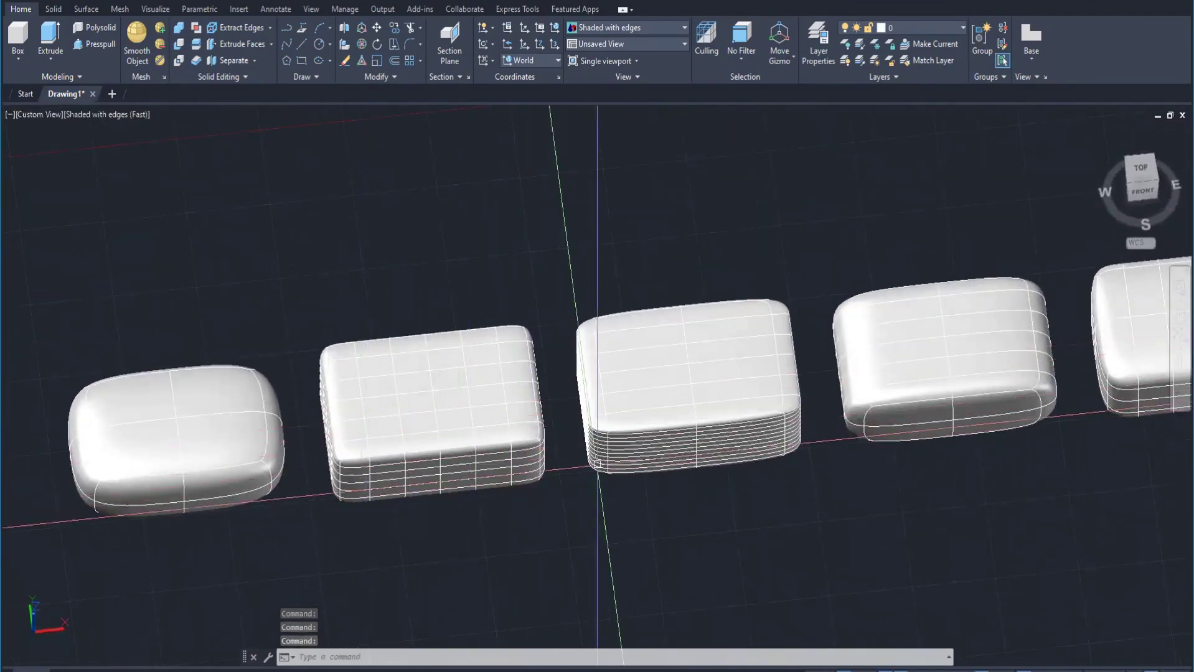
pyautogui.keyDown('shift'); pyautogui.moveTo(842, 459); pyautogui.dragTo(717, 498, button='middle'); pyautogui.keyUp('shift')
pyautogui.moveTo(643, 459); pyautogui.dragTo(754, 448, button='middle')
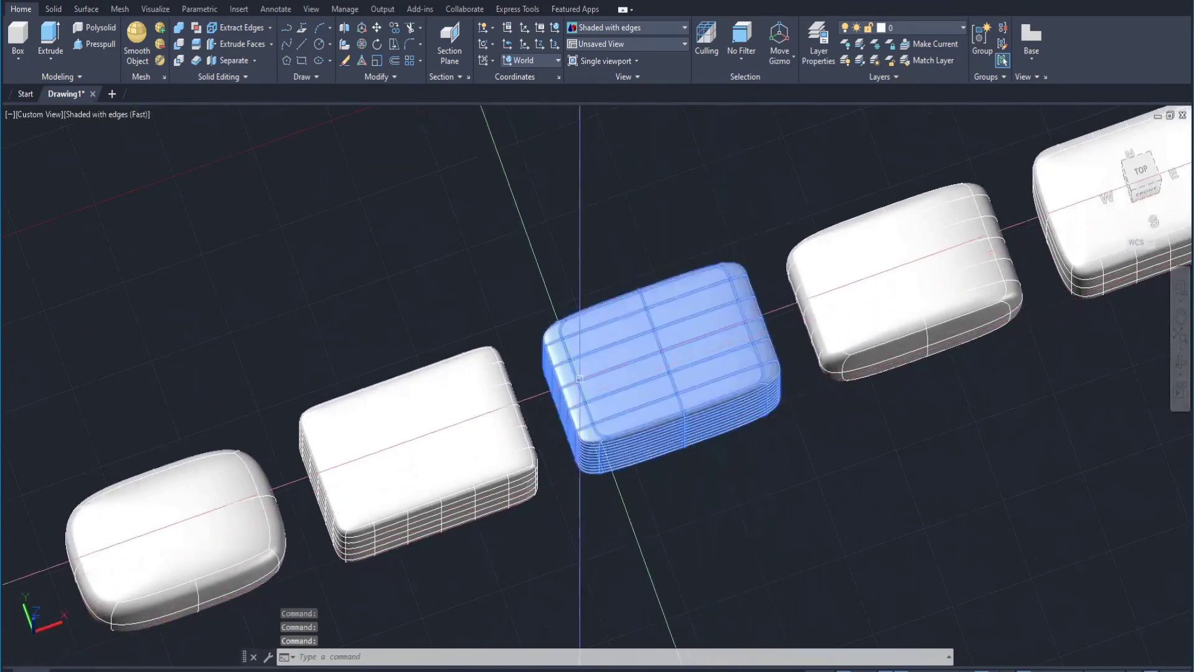
pyautogui.keyDown('shift'); pyautogui.moveTo(699, 367); pyautogui.dragTo(674, 360, button='middle'); pyautogui.keyUp('shift')
# Review all the meshes together from several angles, comparing the U-shaped wall and the angled solid with the five boxes
pyautogui.scroll(-3, 675, 360)
pyautogui.moveTo(566, 257); pyautogui.dragTo(632, 373, button='middle')
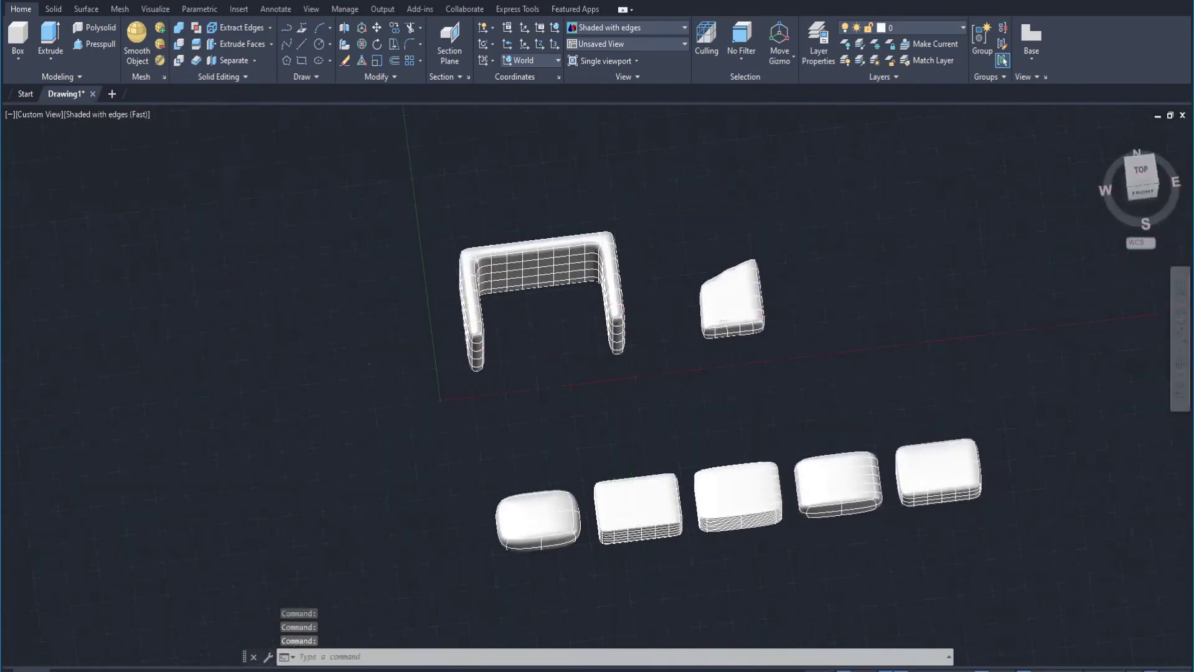
pyautogui.scroll(4, 592, 308)
pyautogui.keyDown('shift'); pyautogui.moveTo(707, 366); pyautogui.dragTo(775, 355, button='middle'); pyautogui.keyUp('shift')
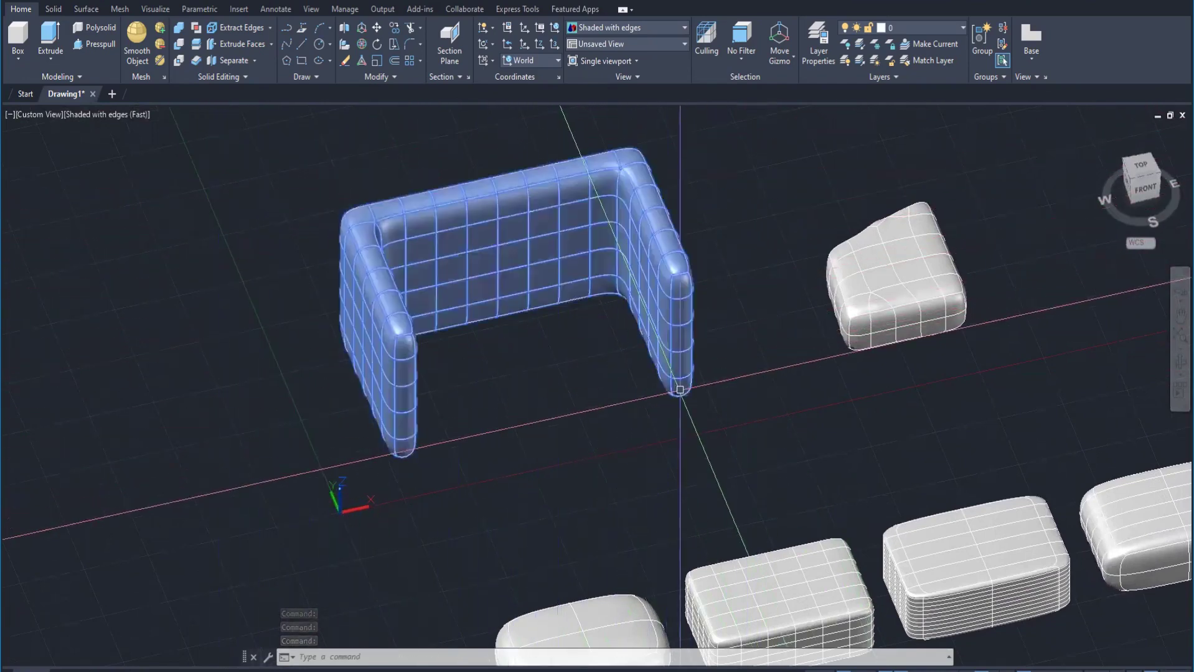
pyautogui.moveTo(679, 391); pyautogui.dragTo(568, 353, button='middle')
pyautogui.scroll(-3, 579, 462)
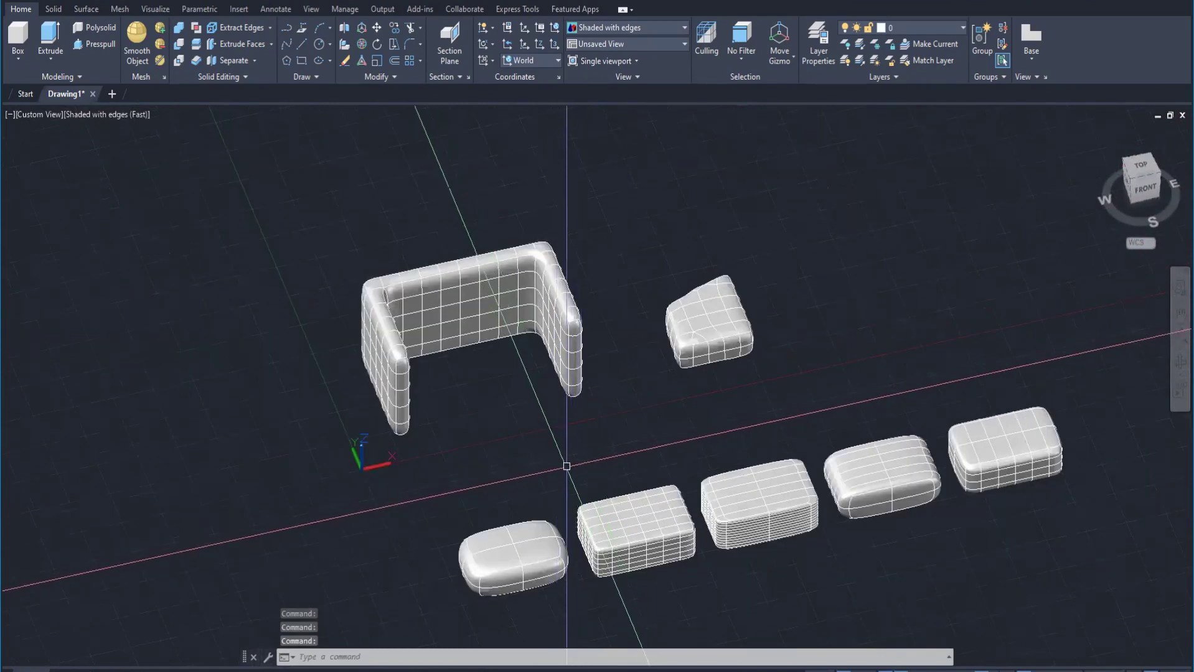
pyautogui.scroll(2, 568, 474)
pyautogui.keyDown('shift'); pyautogui.moveTo(561, 477); pyautogui.dragTo(599, 465, button='middle'); pyautogui.keyUp('shift')
pyautogui.moveTo(621, 427); pyautogui.dragTo(498, 408, button='middle')
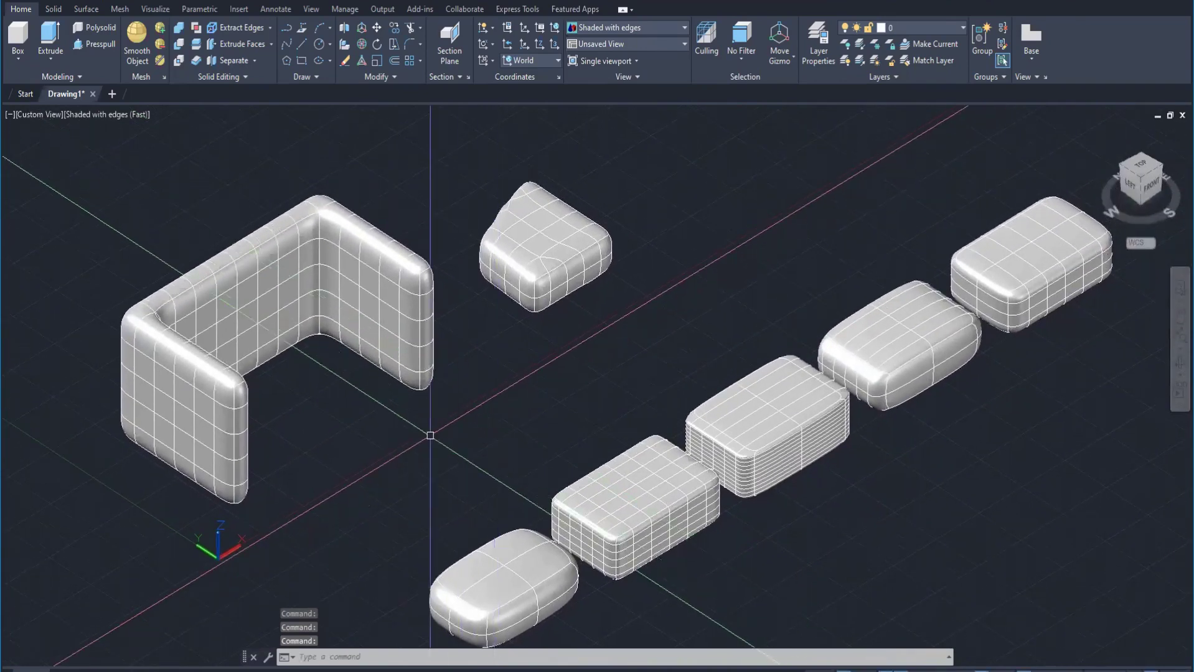
pyautogui.keyDown('shift'); pyautogui.moveTo(641, 394); pyautogui.dragTo(416, 476, button='middle'); pyautogui.keyUp('shift')
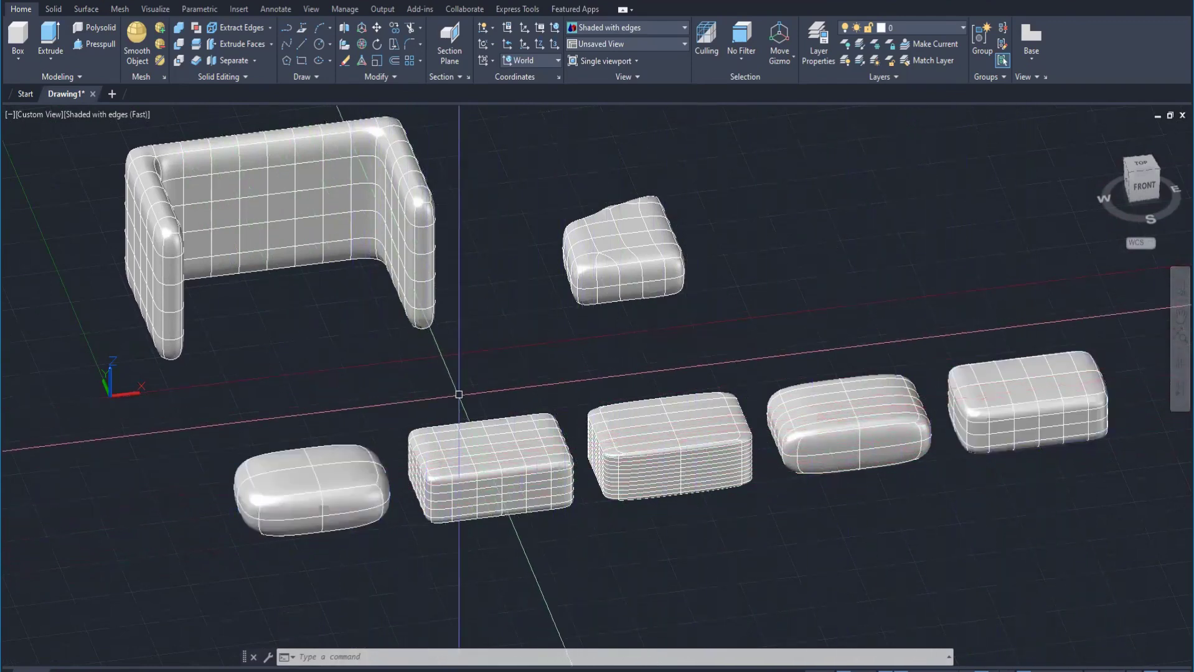
pyautogui.keyDown('shift'); pyautogui.moveTo(459, 394); pyautogui.dragTo(413, 497, button='middle'); pyautogui.keyUp('shift')
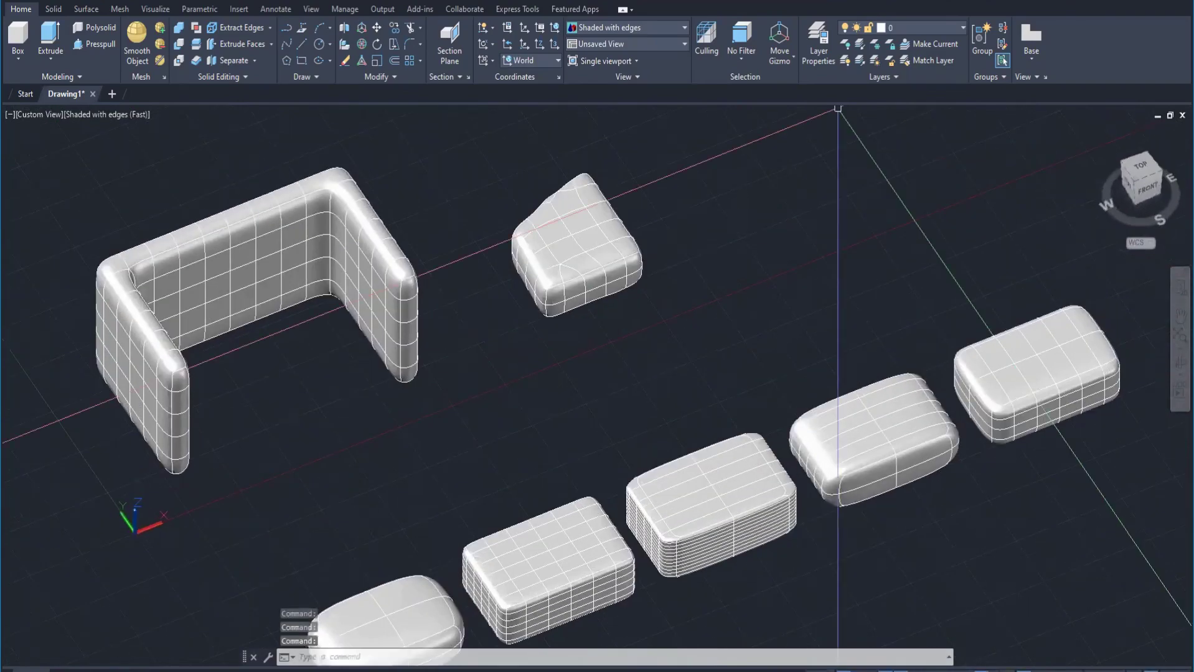